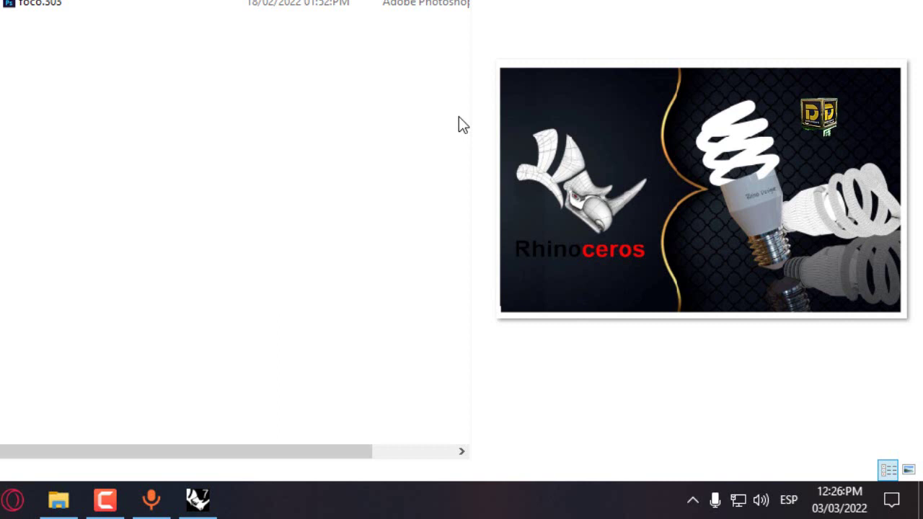
# - Switch to Rhinoceros and set the document's model units to centimeters
pyautogui.click(205, 502)
pyautogui.click(51, 473)
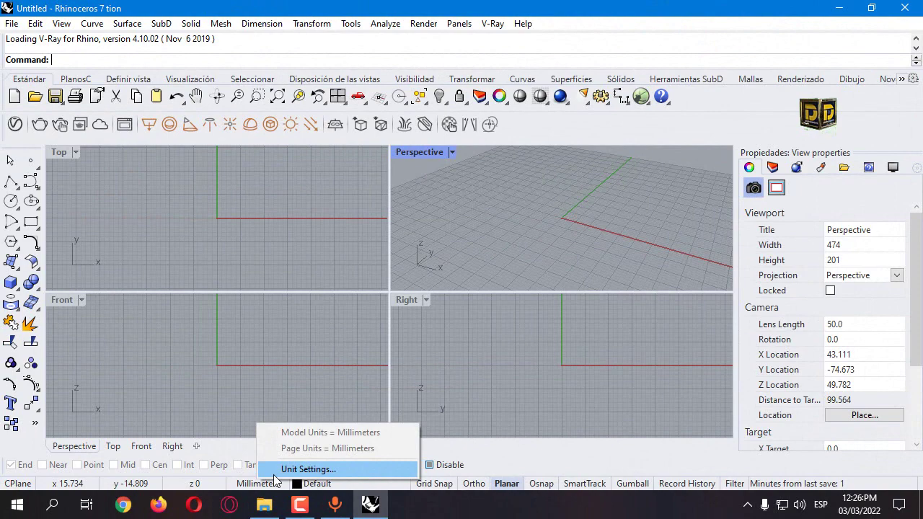
pyautogui.click(71, 457)
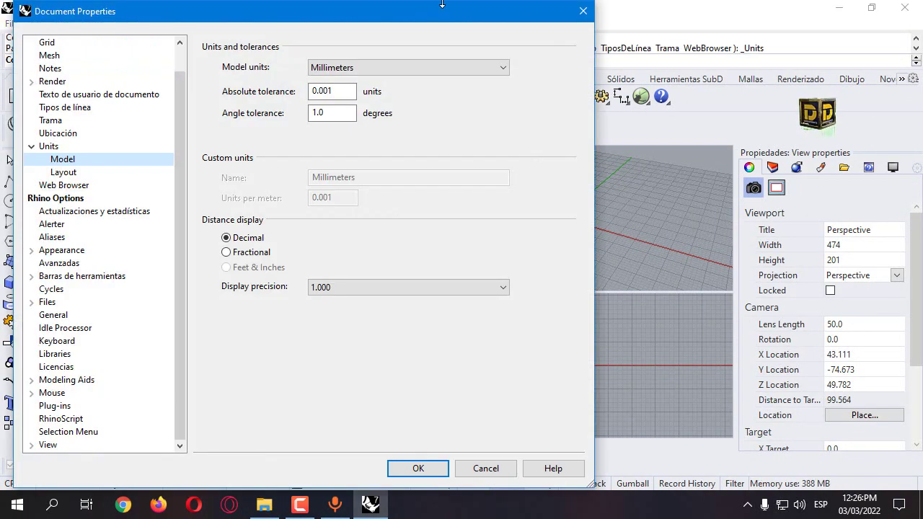
pyautogui.click(381, 66)
pyautogui.click(354, 102)
pyautogui.click(410, 468)
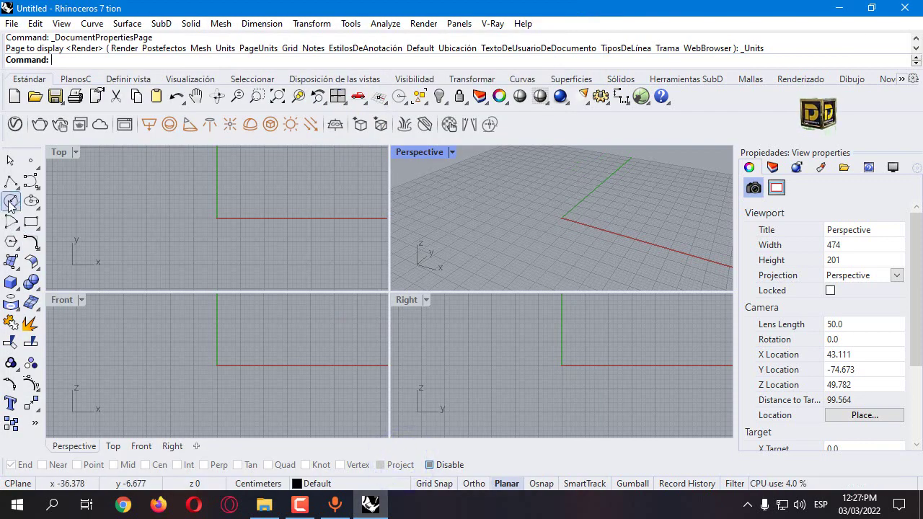
pyautogui.click(11, 201)
pyautogui.click(223, 227)
pyautogui.press('Return')
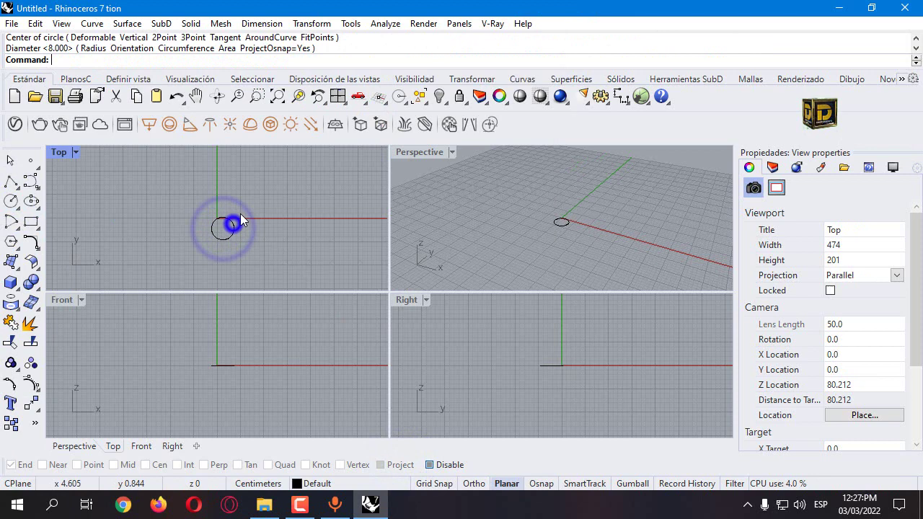
pyautogui.hotkey('ctrl', 'z')
# - Draw a circle 4 cm in diameter in the Top view, slightly below the X axis and away from the origin
pyautogui.press('Return')
pyautogui.click(285, 224)
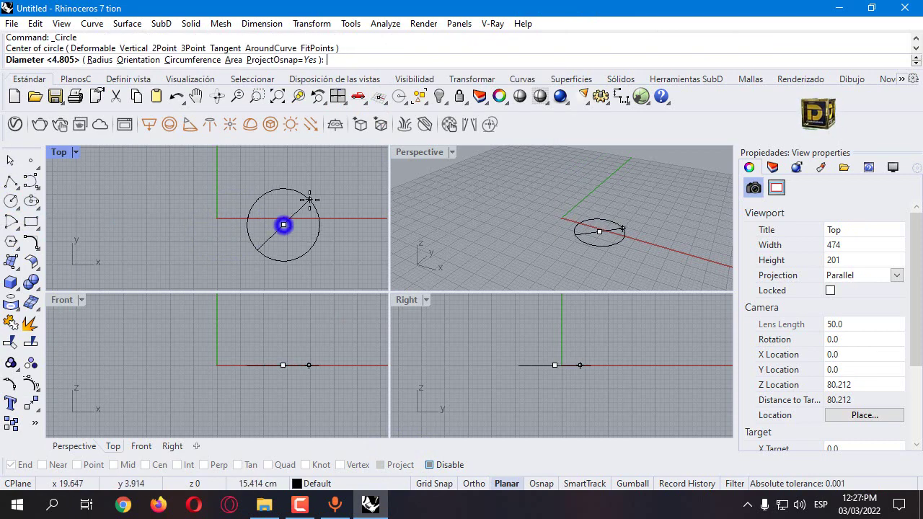
pyautogui.write('4')
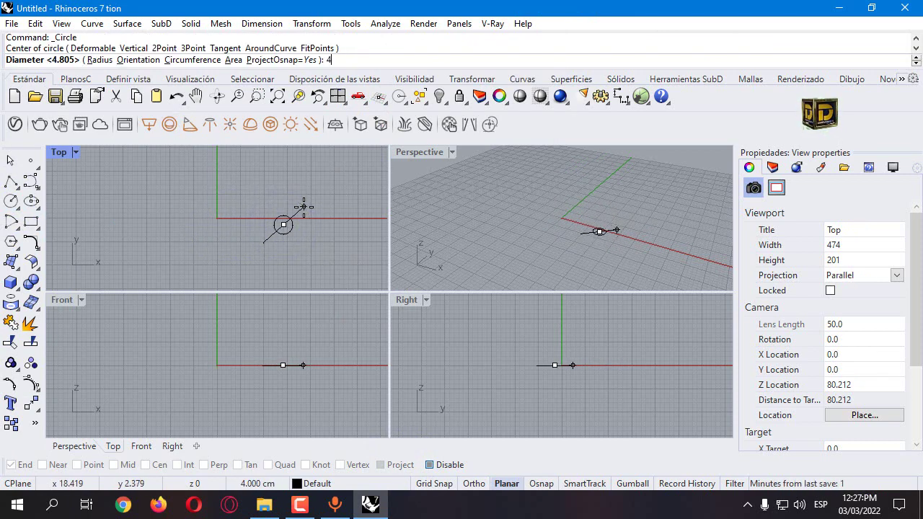
pyautogui.press('Return')
# - Copy the 4 cm circle 1 cm straight down in the Front view
pyautogui.click(282, 234)
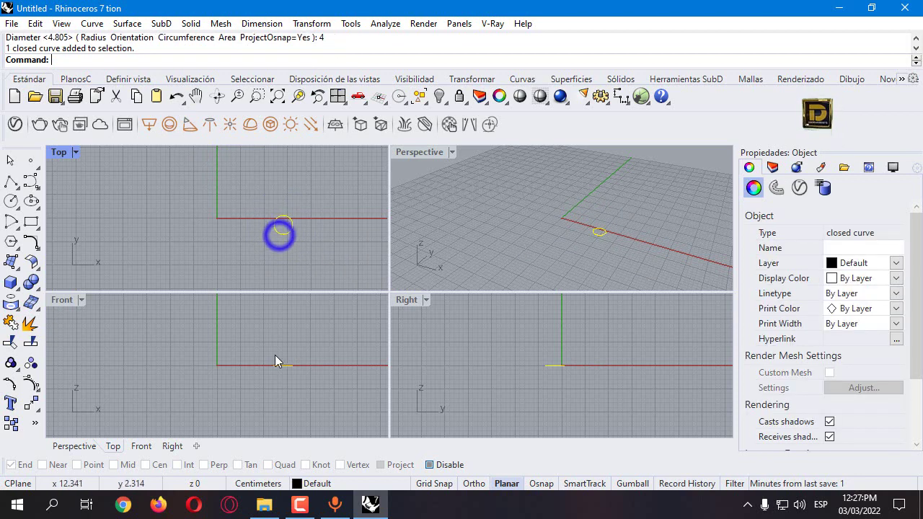
pyautogui.scroll(8, 285, 352)
pyautogui.scroll(-2, 241, 362)
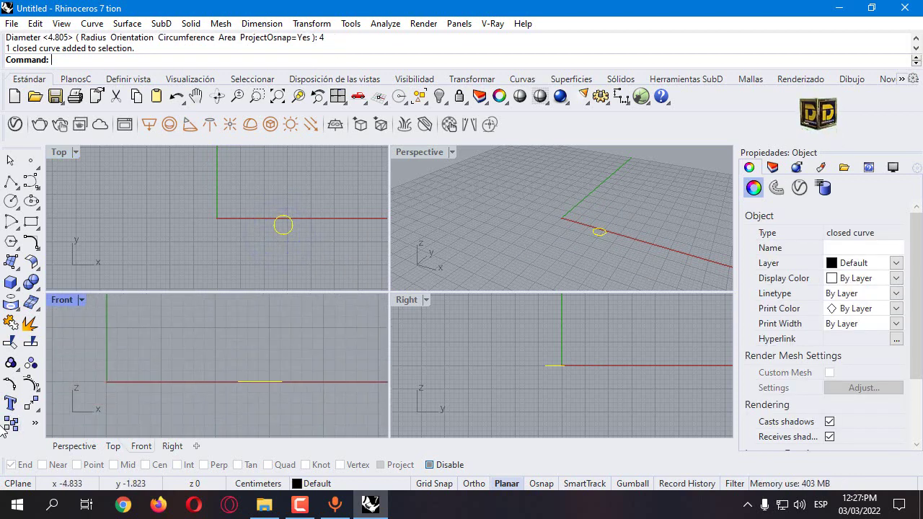
pyautogui.click(11, 423)
pyautogui.click(254, 385)
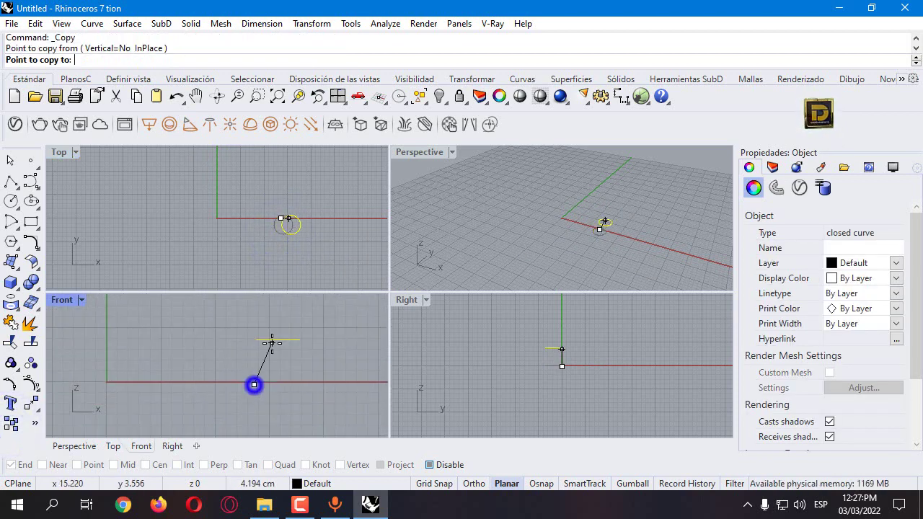
pyautogui.write('1')
pyautogui.press('Return')
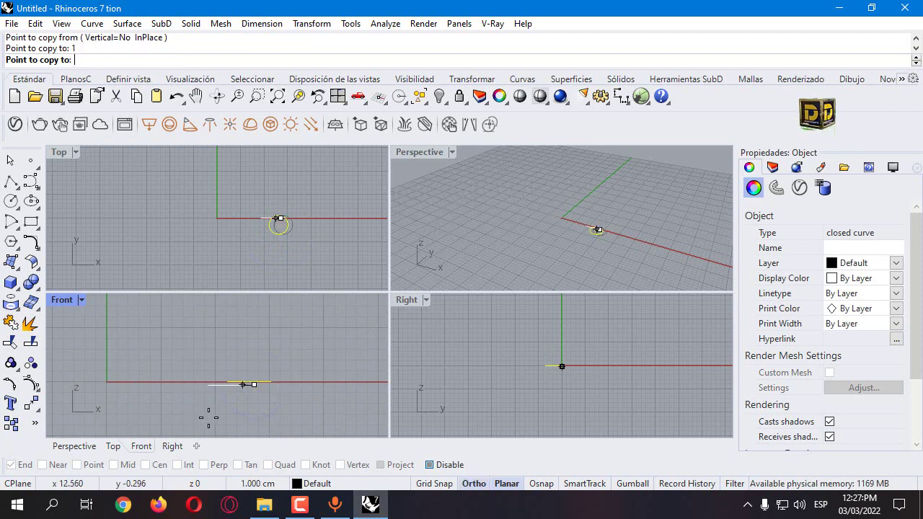
pyautogui.click(252, 412)
pyautogui.rightClick(256, 422)
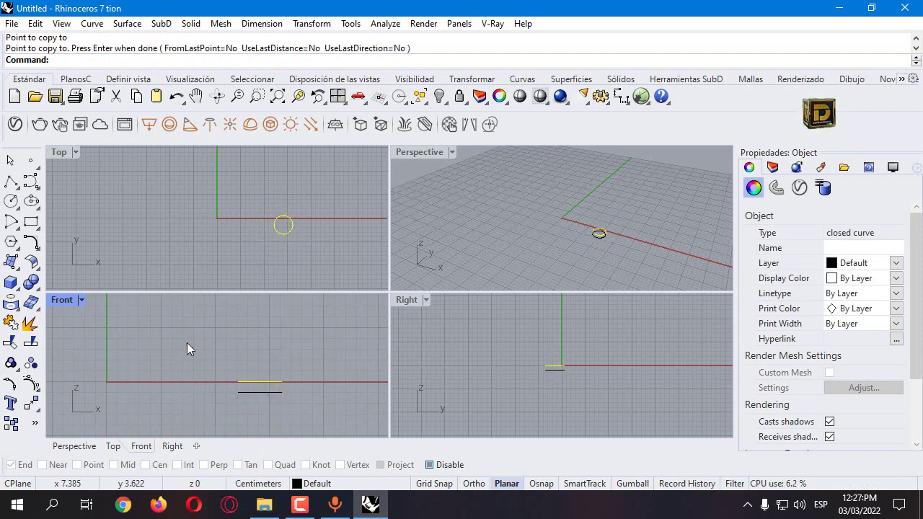
# - Enable only the Center object snap and draw a 3.5 cm diameter horizontal circle centred on the lower 4 cm circle
pyautogui.doubleClick(59, 305)
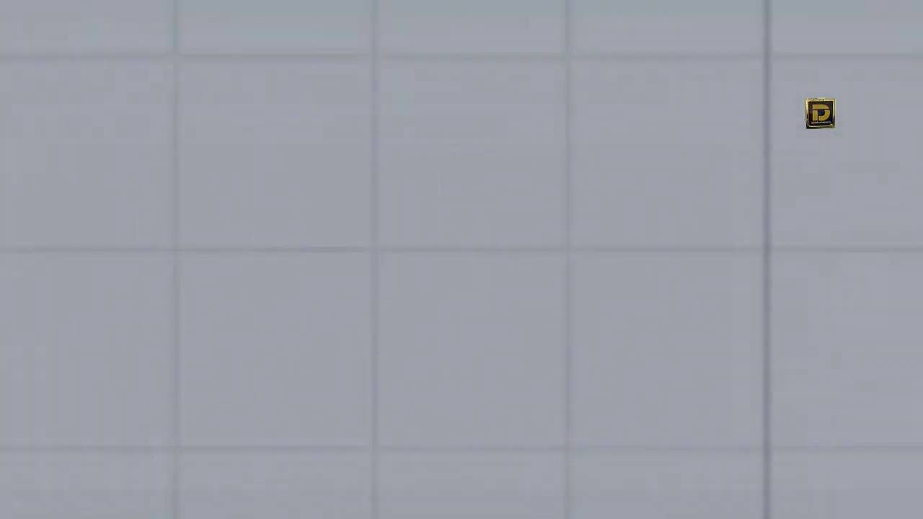
pyautogui.click(62, 318)
pyautogui.click(11, 200)
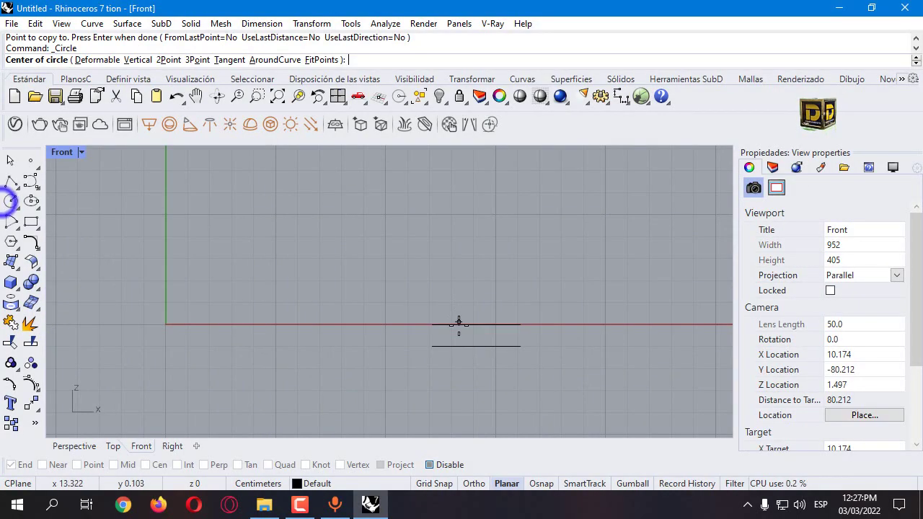
pyautogui.click(430, 464)
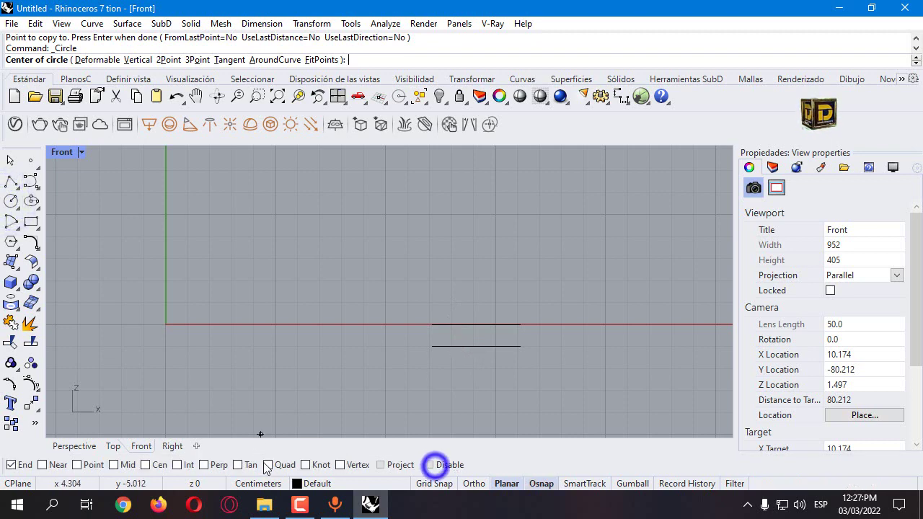
pyautogui.click(159, 464)
pyautogui.click(477, 347)
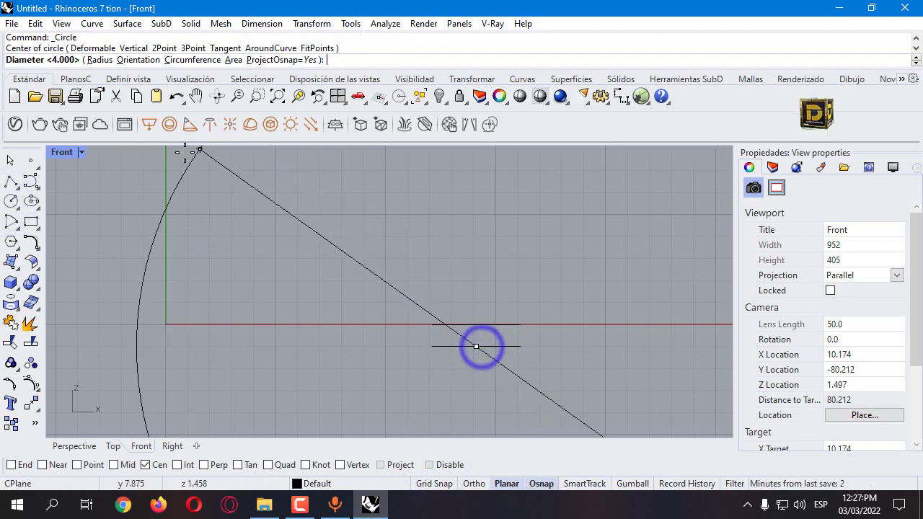
pyautogui.doubleClick(58, 152)
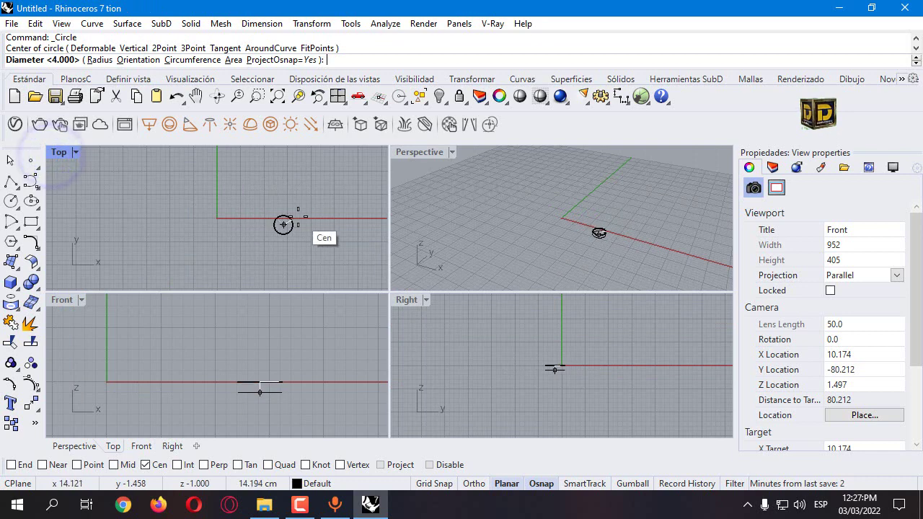
pyautogui.write('3.5')
pyautogui.press('Return')
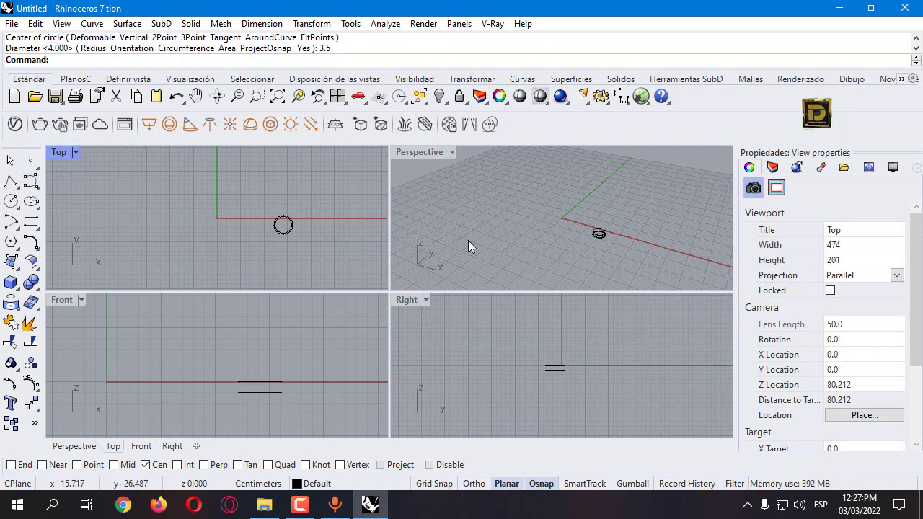
# - Move the 3.5 cm circle 1.6 cm straight down in the Front view
pyautogui.scroll(6, 598, 235)
pyautogui.click(581, 250)
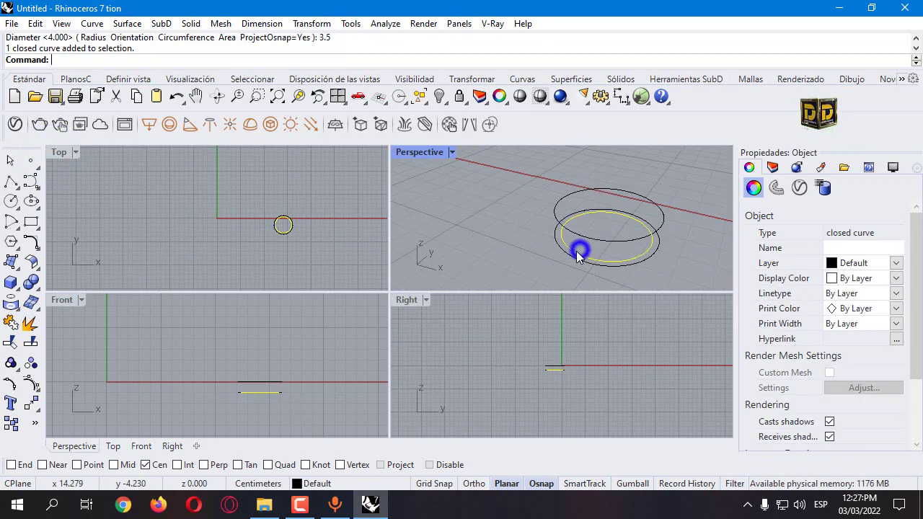
pyautogui.click(32, 402)
pyautogui.click(247, 396)
pyautogui.write('1.6')
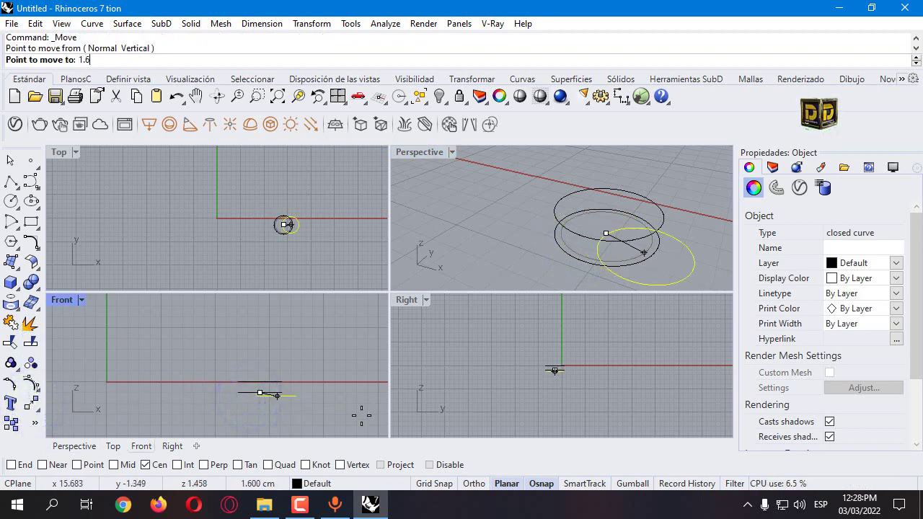
pyautogui.press('Return')
pyautogui.scroll(-5, 302, 357)
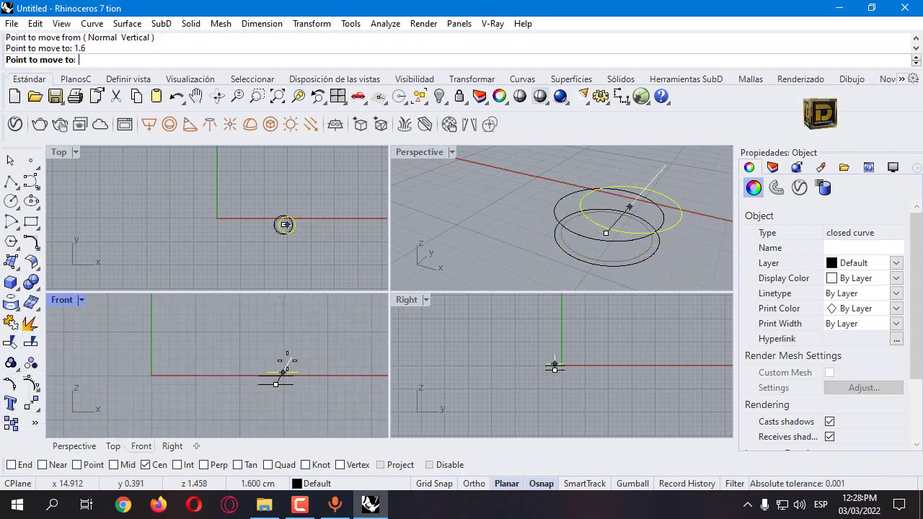
pyautogui.click(273, 416)
# - Copy the 3.5 cm circle 2 cm straight down in the Front view
pyautogui.scroll(3, 337, 369)
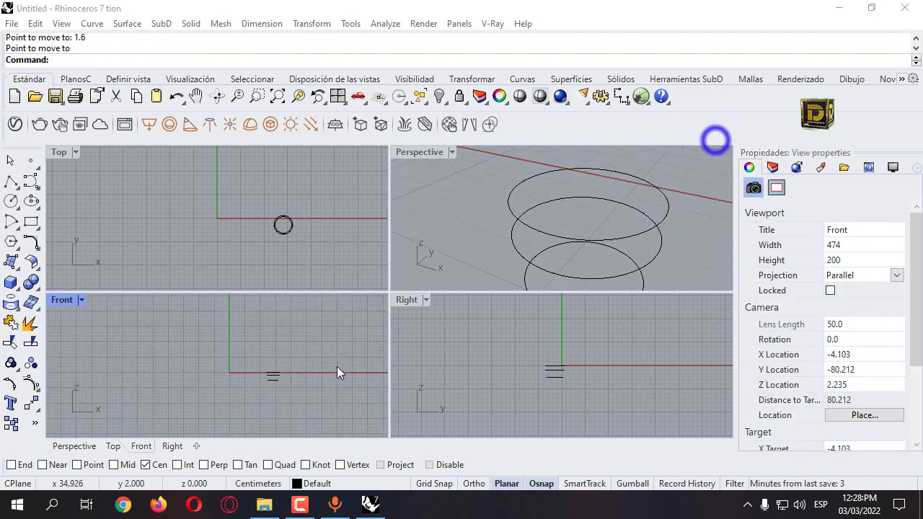
pyautogui.click(266, 342)
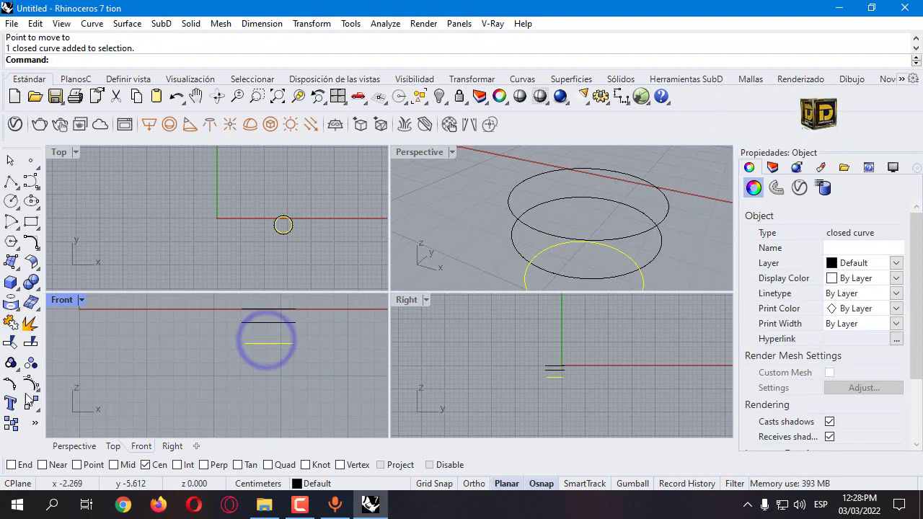
pyautogui.click(11, 426)
pyautogui.click(268, 344)
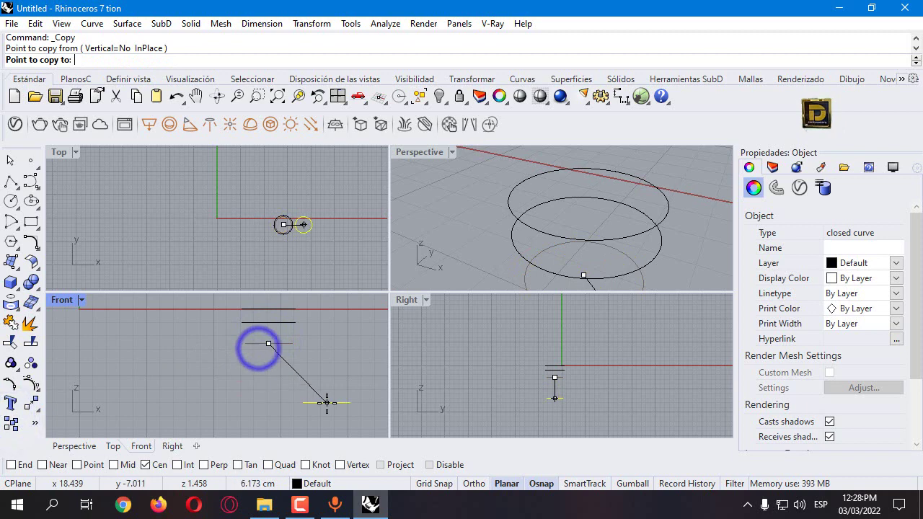
pyautogui.write('2')
pyautogui.press('Return')
pyautogui.click(266, 420)
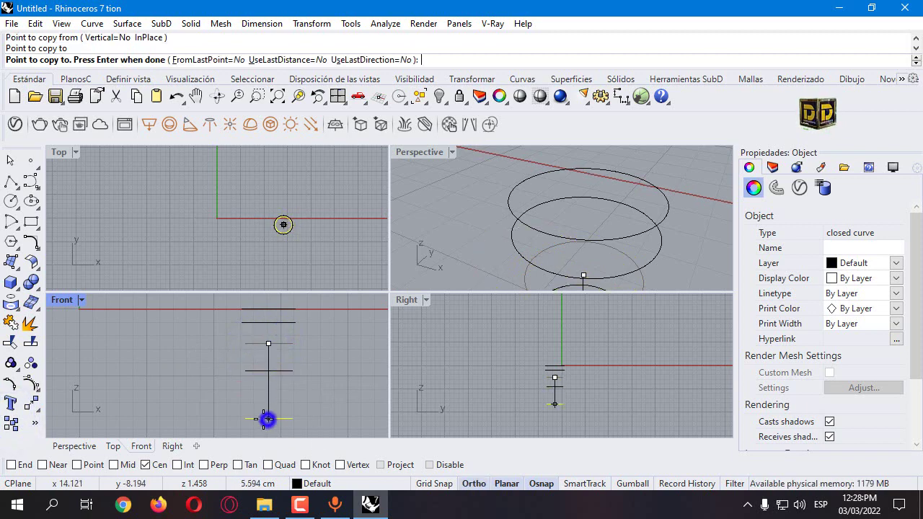
pyautogui.rightClick(263, 420)
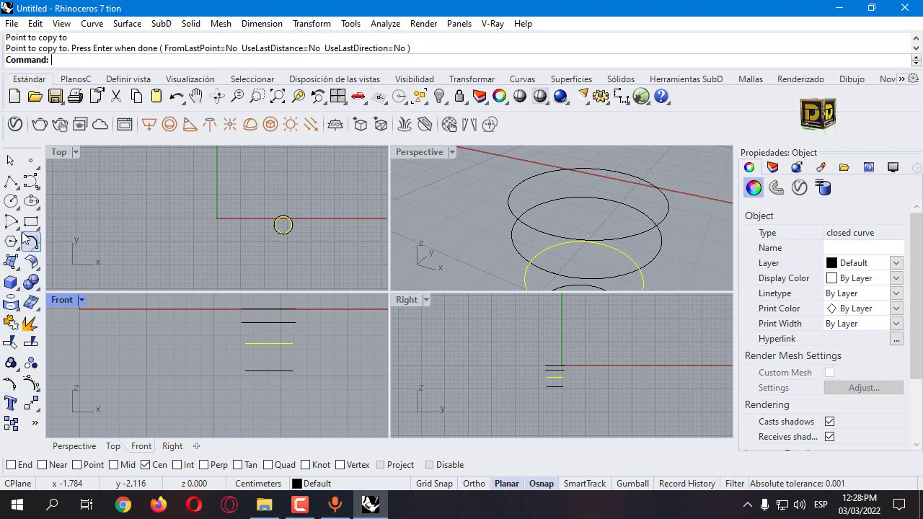
# - Draw a 1.5 cm diameter horizontal circle centred on the lowest 3.5 cm circle
pyautogui.click(11, 200)
pyautogui.scroll(5, 555, 382)
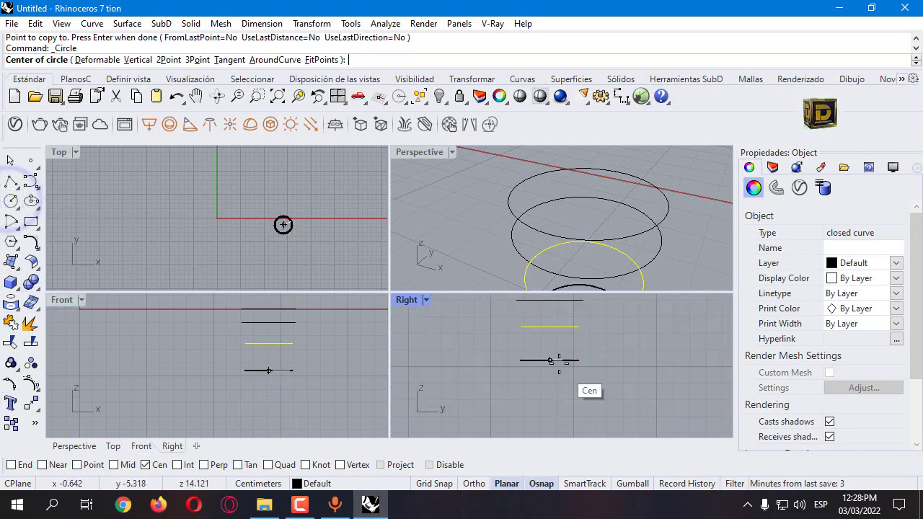
pyautogui.click(552, 360)
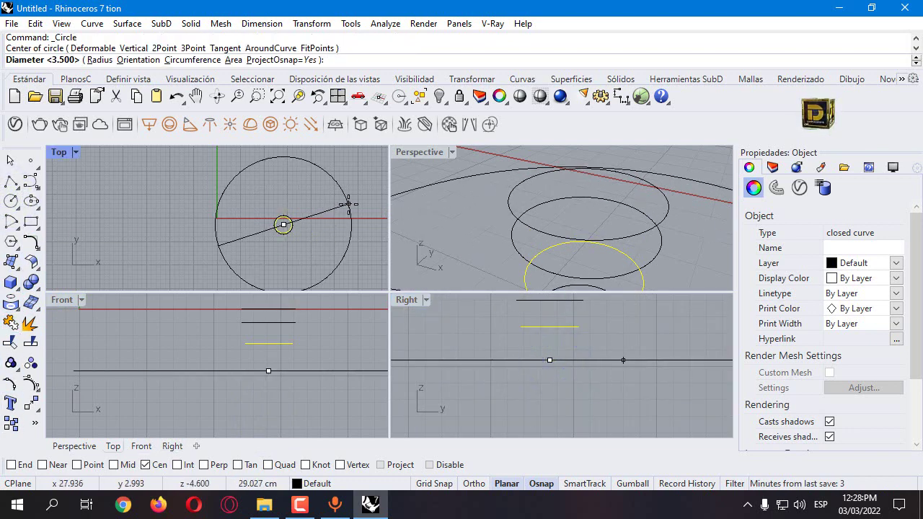
pyautogui.write('1.5')
pyautogui.press('Return')
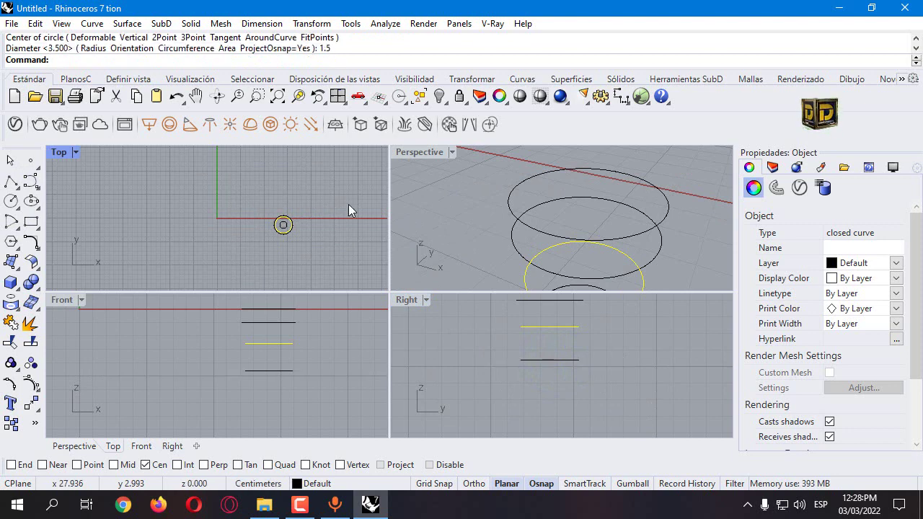
# - Draw a 1.3 cm diameter circle concentric with the 1.5 cm circle on the lowest level
pyautogui.scroll(-3, 569, 245)
pyautogui.scroll(5, 570, 249)
pyautogui.click(571, 252)
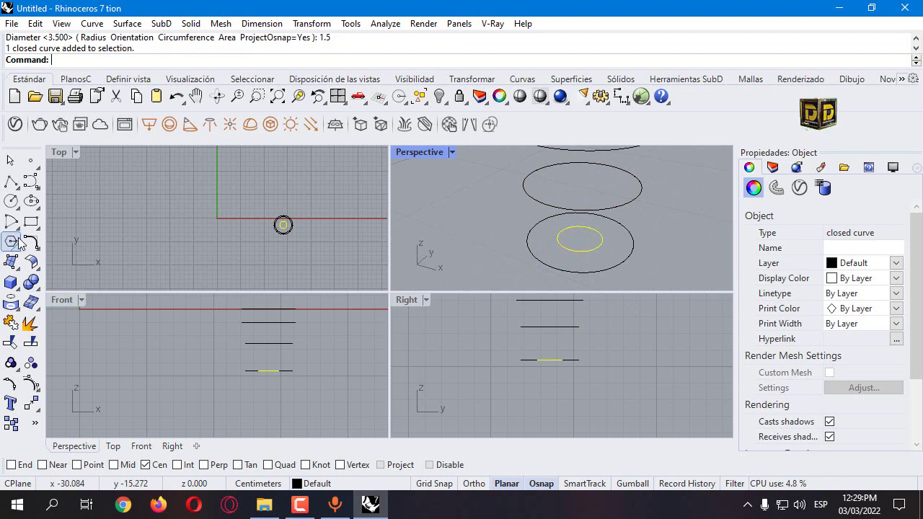
pyautogui.click(11, 201)
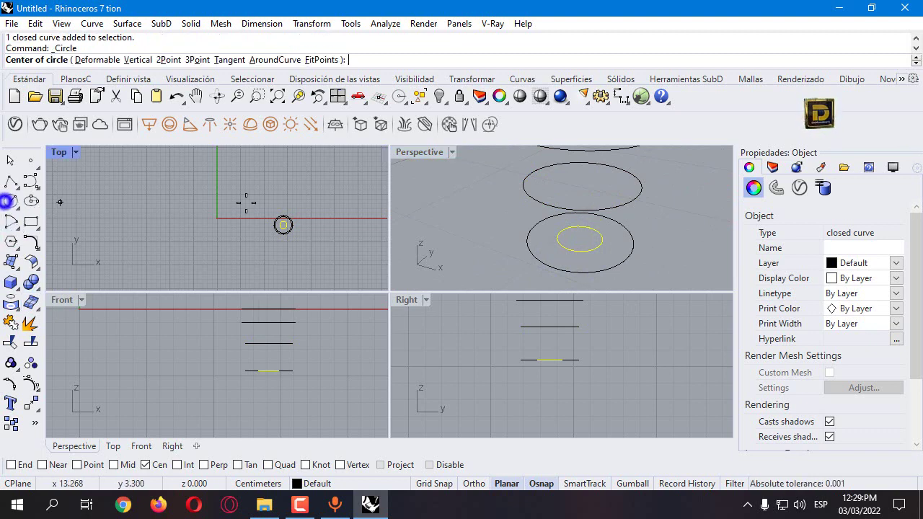
pyautogui.click(580, 238)
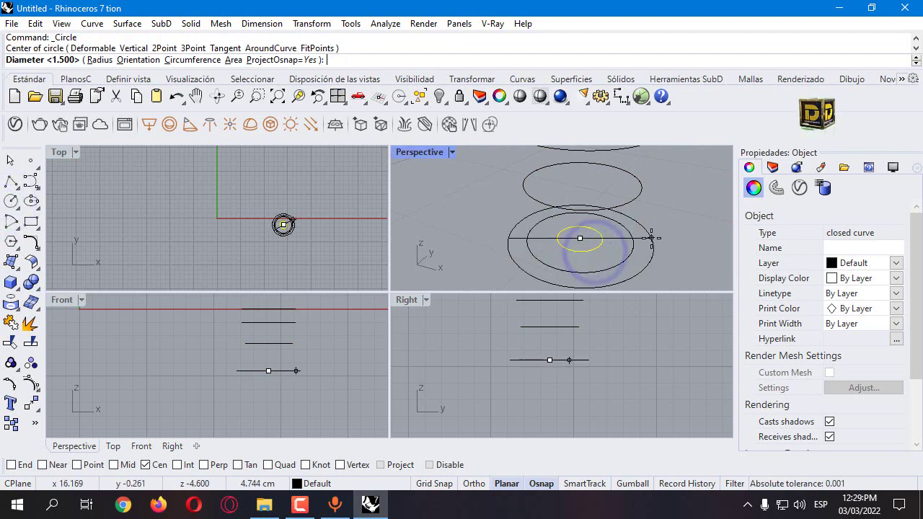
pyautogui.write('10')
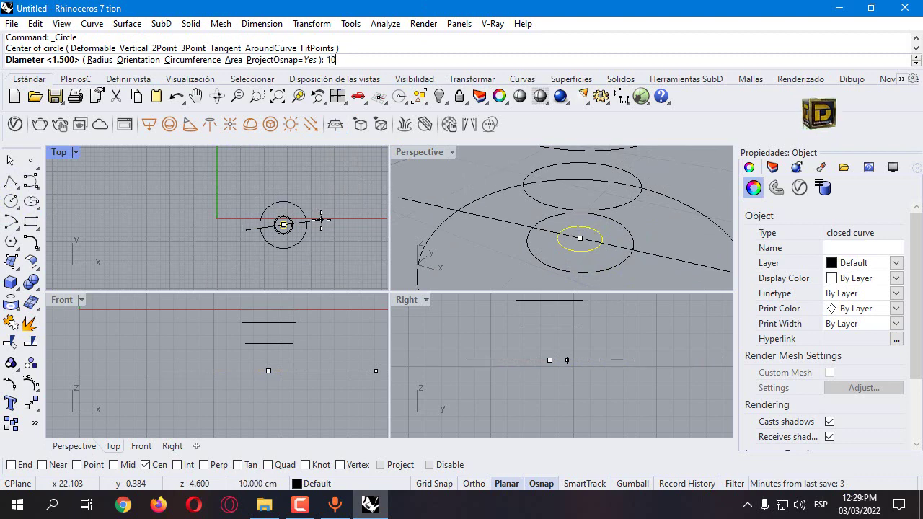
pyautogui.press('BackSpace')
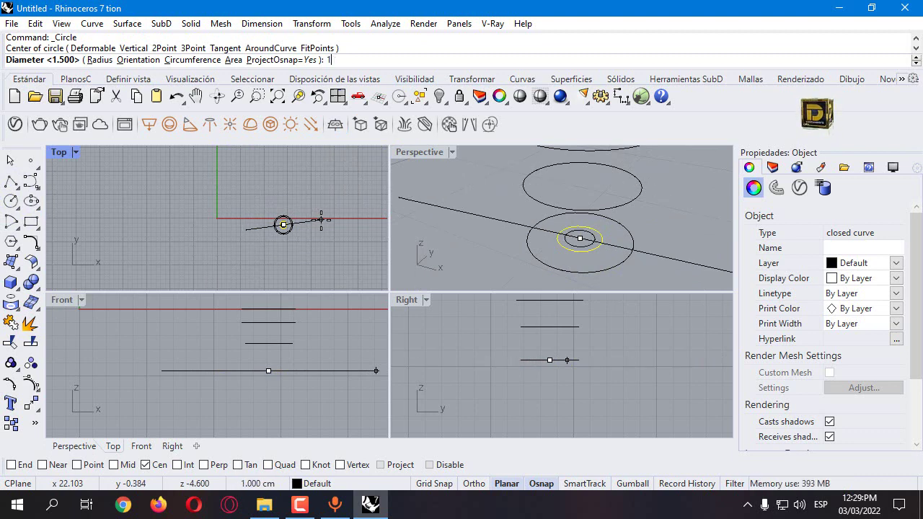
pyautogui.press('Return')
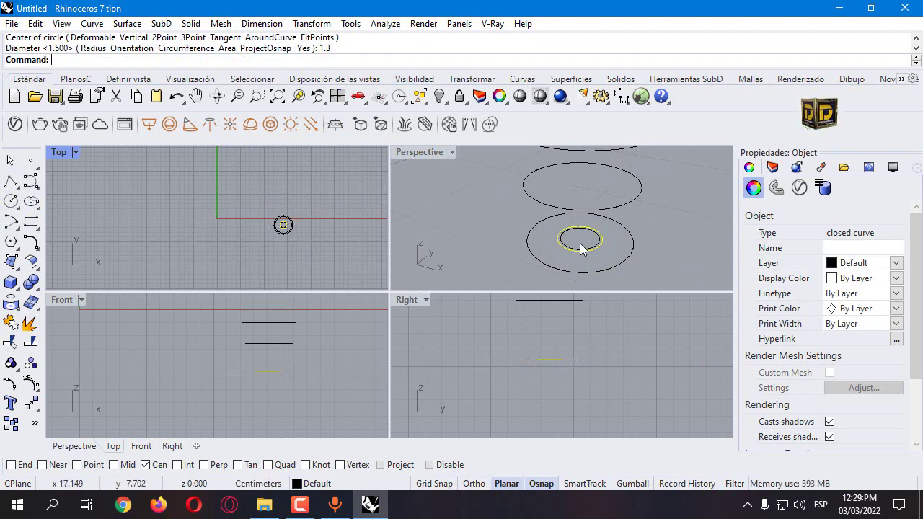
# - Move the 1.3 cm circle 0.6 cm straight down in the Front view
pyautogui.scroll(10, 570, 250)
pyautogui.click(478, 264)
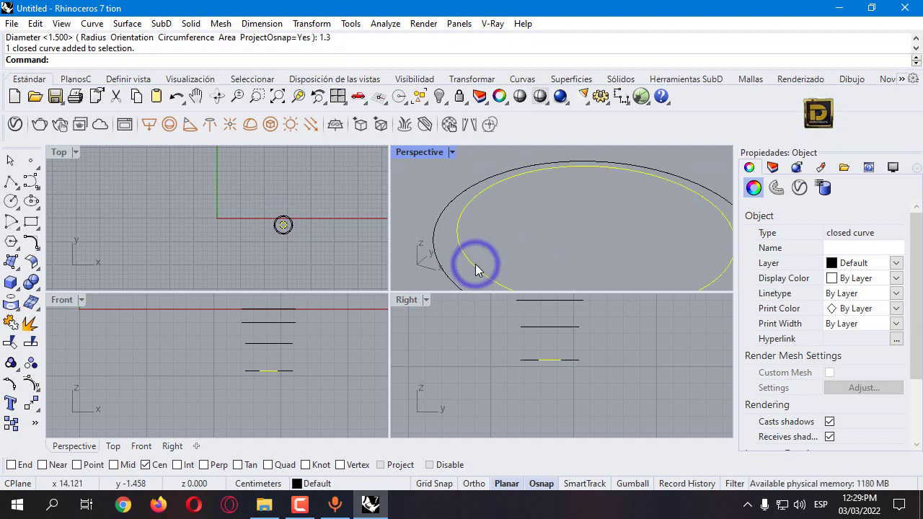
pyautogui.click(30, 406)
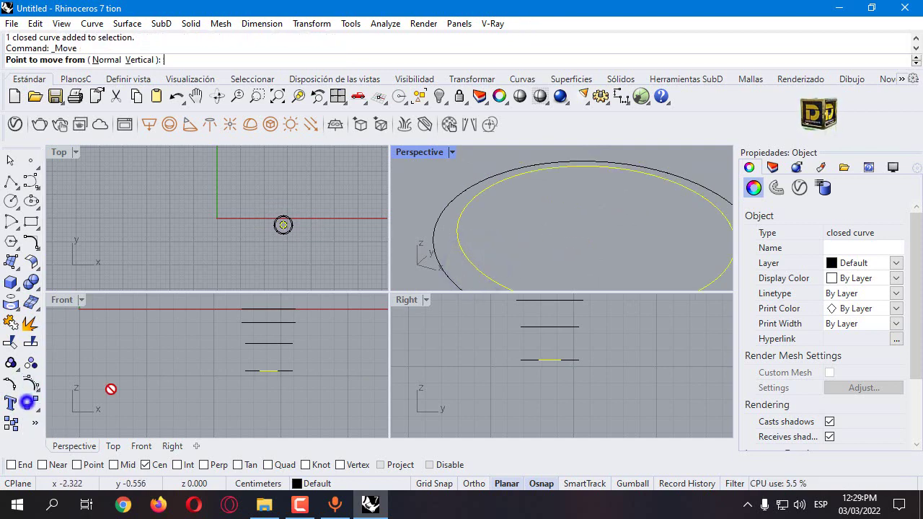
pyautogui.click(267, 374)
pyautogui.write('.6')
pyautogui.press('Return')
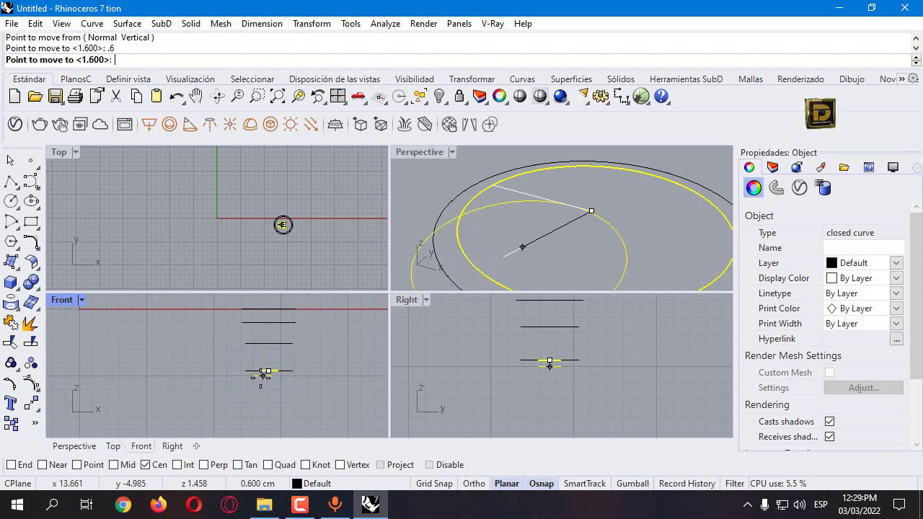
pyautogui.click(267, 406)
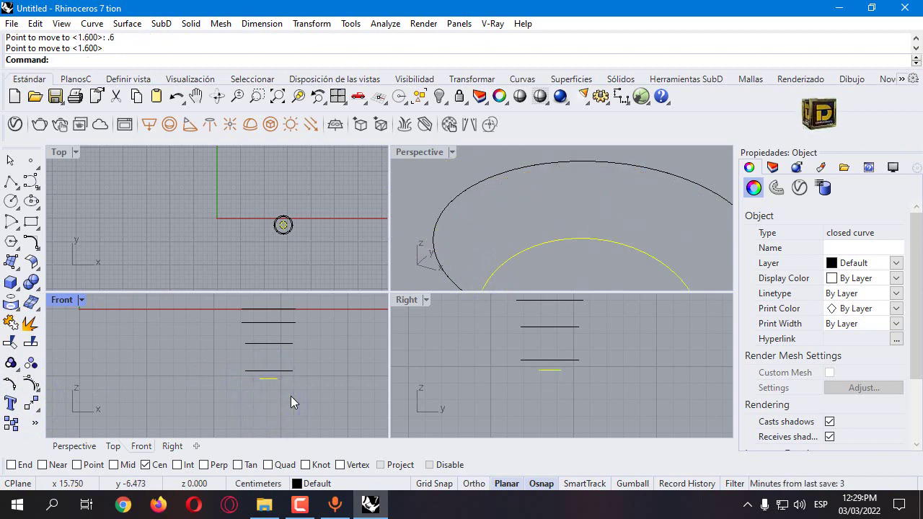
# - Draw a polyline profile in the Front view through the left quadrants of the stacked circles, from the top circle to the lowest 1.3 cm circle
pyautogui.scroll(-2, 291, 396)
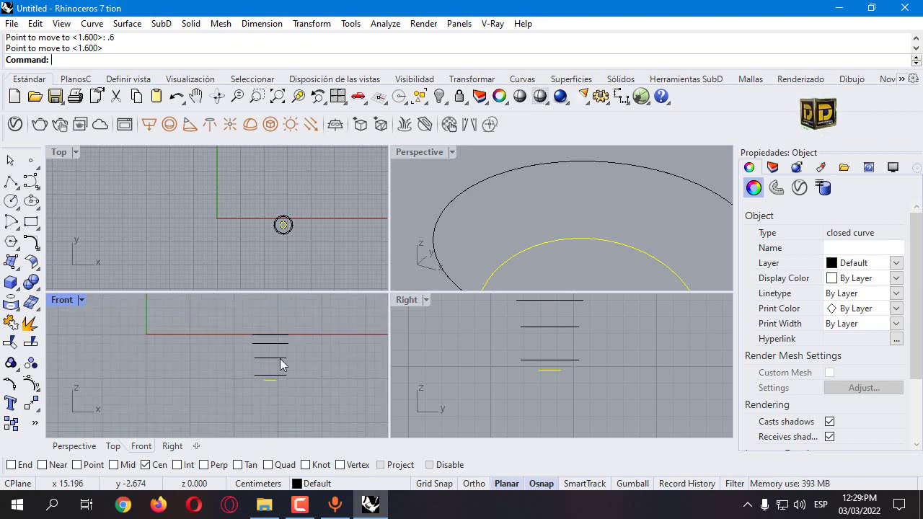
pyautogui.scroll(2, 264, 350)
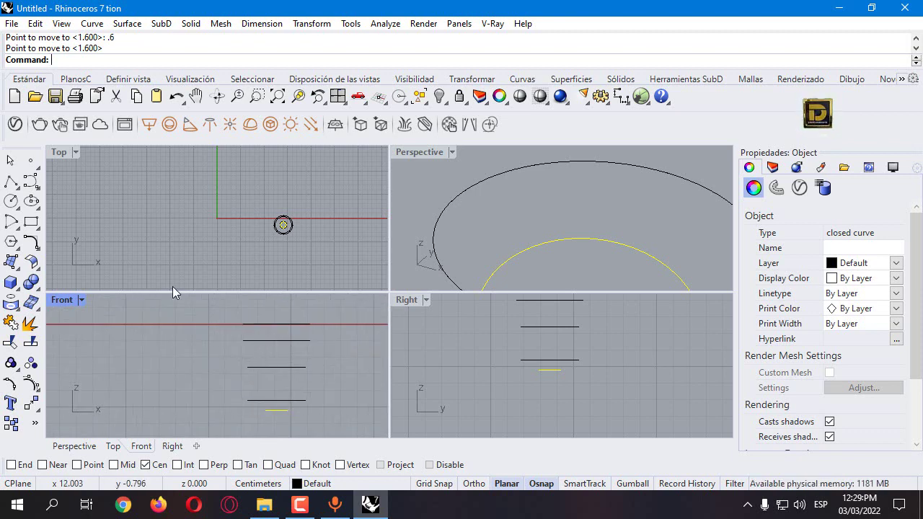
pyautogui.click(10, 180)
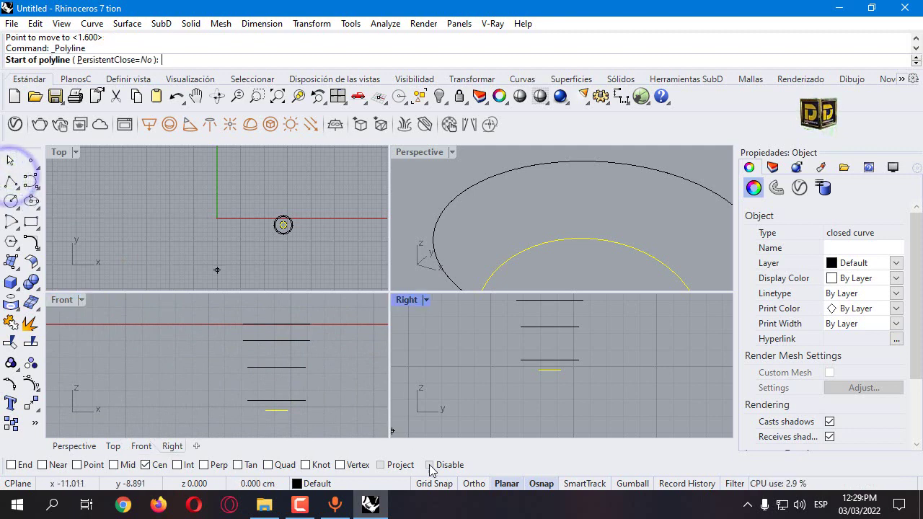
pyautogui.scroll(-2, 298, 377)
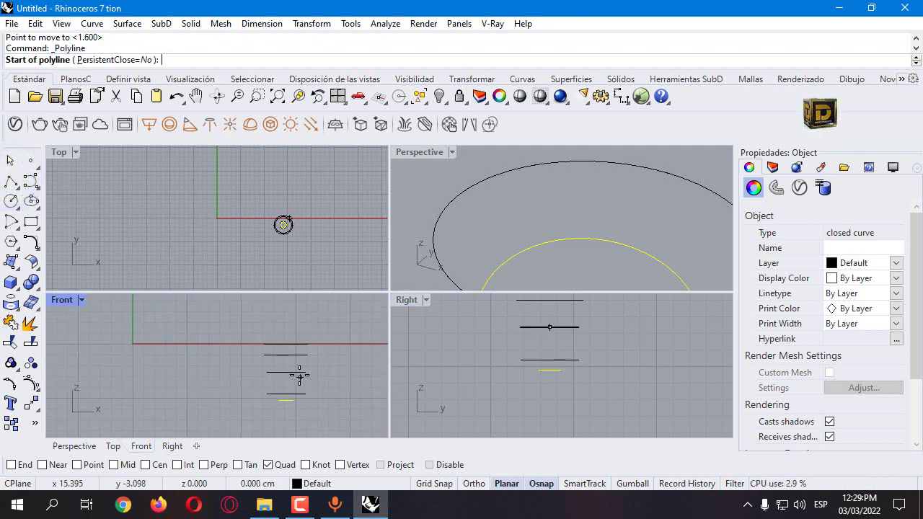
pyautogui.click(264, 346)
pyautogui.click(265, 354)
pyautogui.click(267, 372)
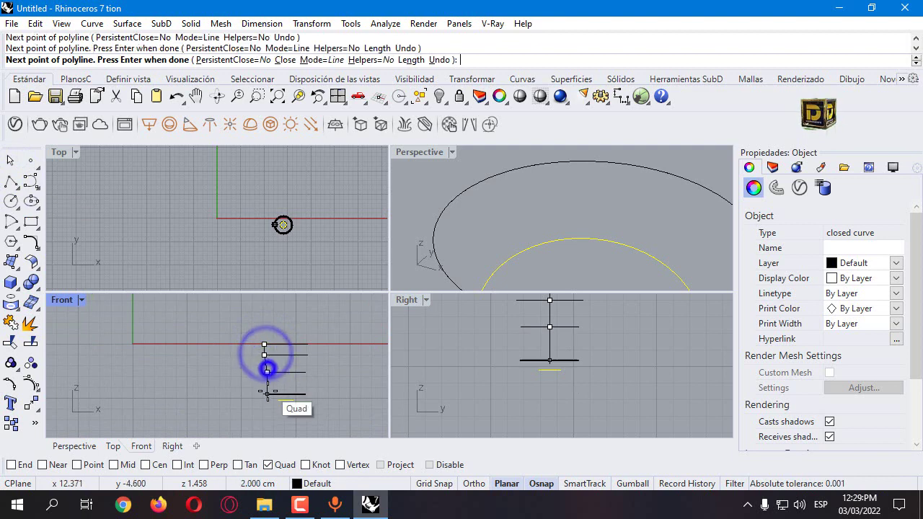
pyautogui.click(267, 394)
pyautogui.click(274, 401)
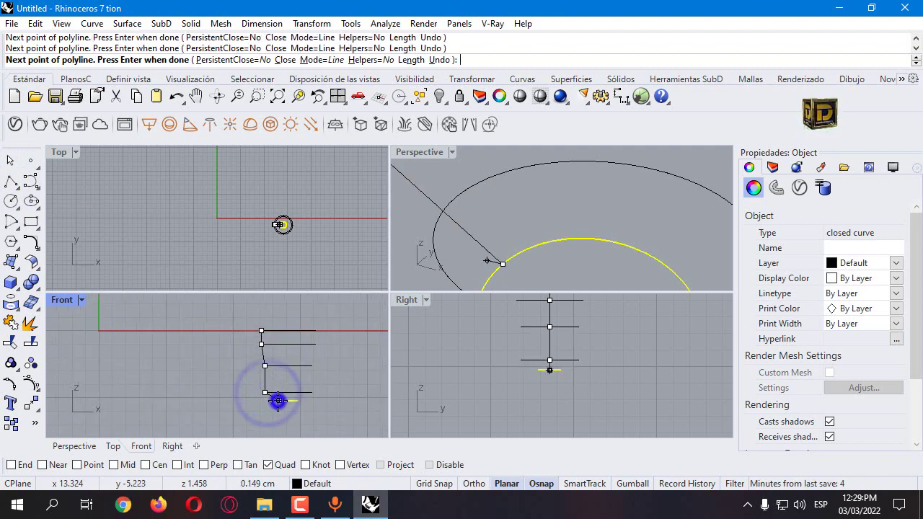
pyautogui.rightClick(299, 401)
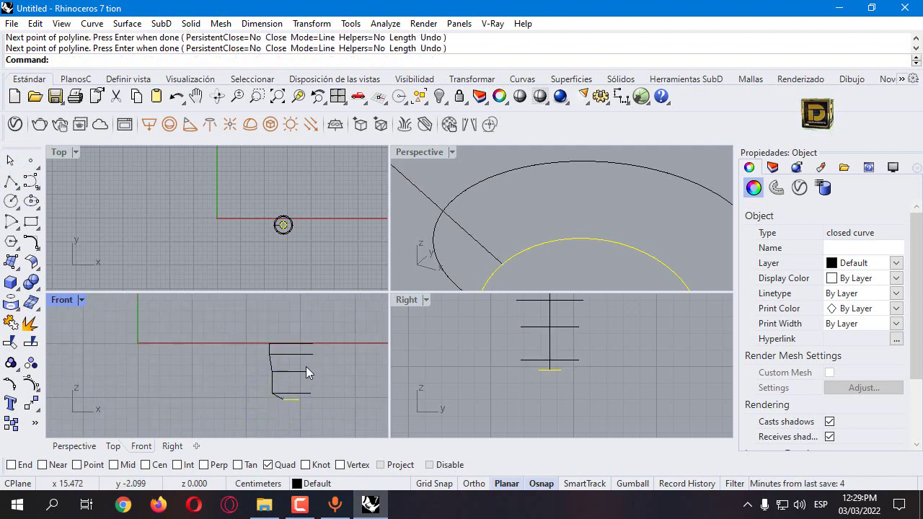
# - Revolve the polyline profile through a full circle about the vertical axis through the circles' centres
pyautogui.click(272, 367)
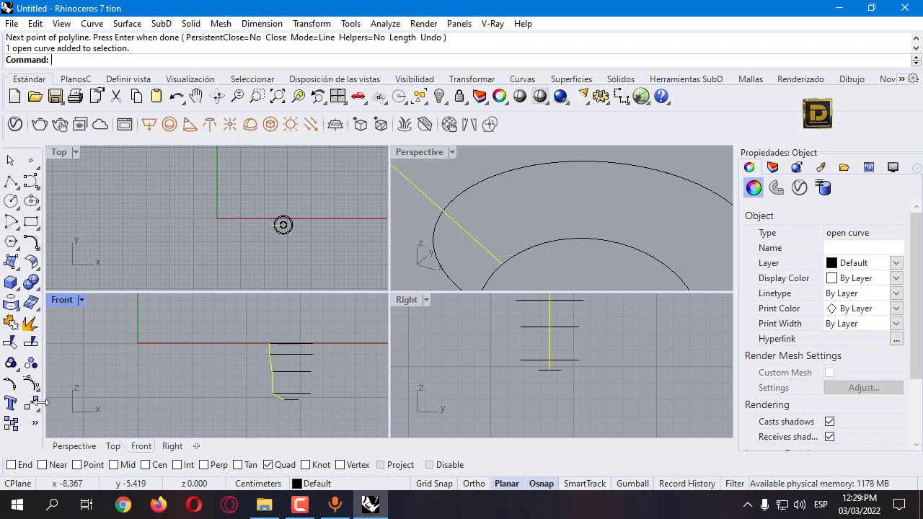
pyautogui.click(11, 262)
pyautogui.click(89, 326)
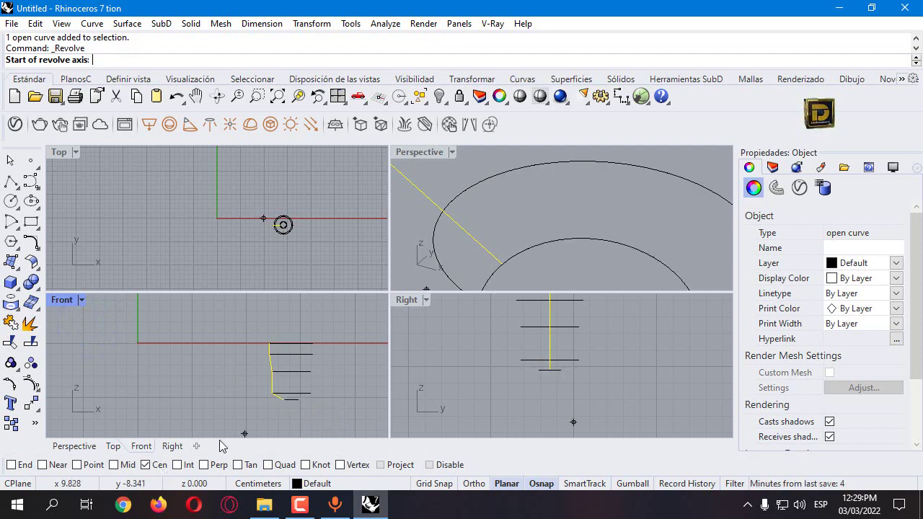
pyautogui.click(291, 400)
pyautogui.click(290, 313)
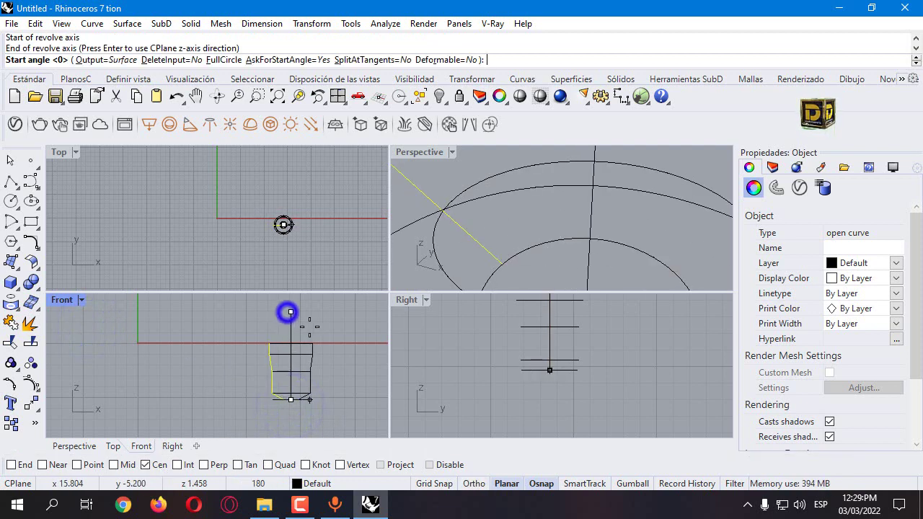
pyautogui.click(232, 60)
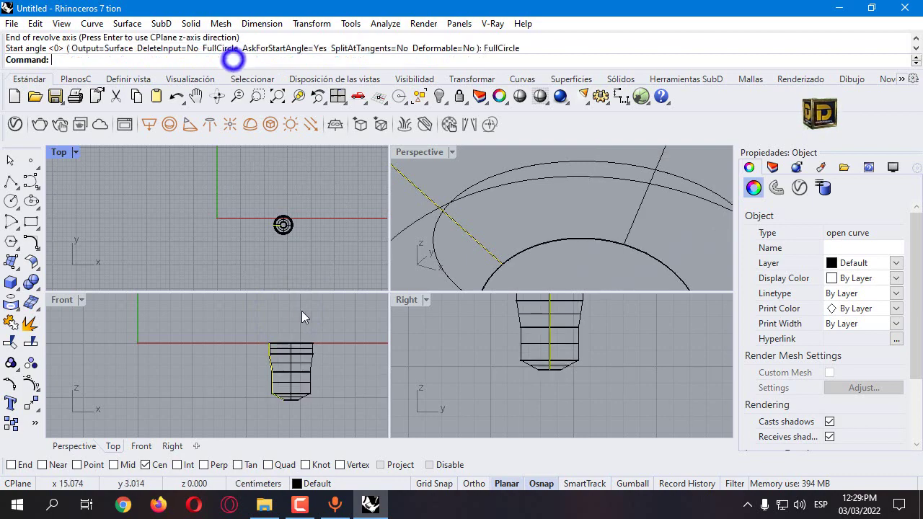
# - Set the Perspective viewport's display mode to Shaded
pyautogui.scroll(-5, 546, 202)
pyautogui.click(452, 152)
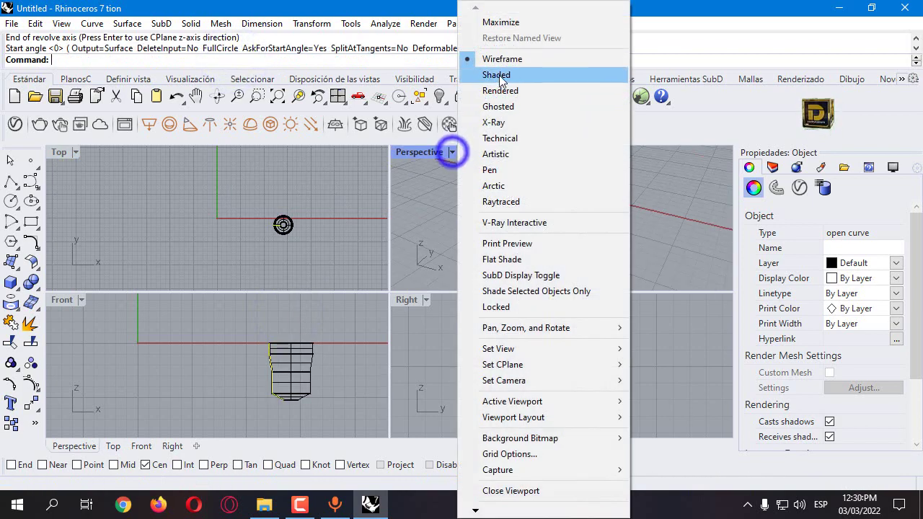
pyautogui.click(500, 75)
pyautogui.doubleClick(536, 322)
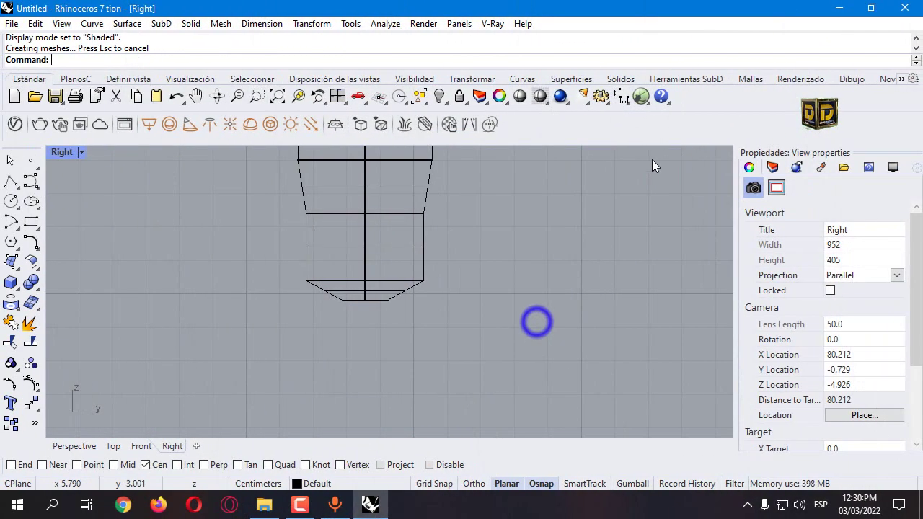
pyautogui.click(716, 144)
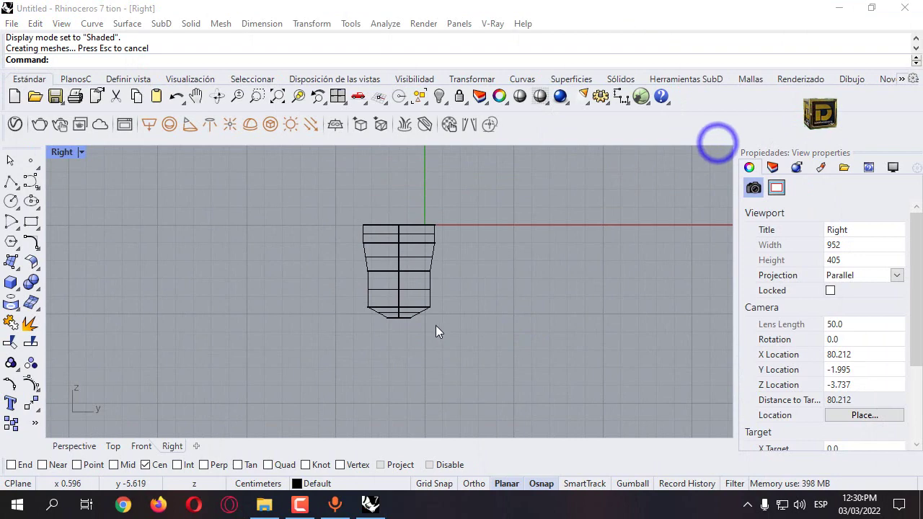
pyautogui.doubleClick(56, 154)
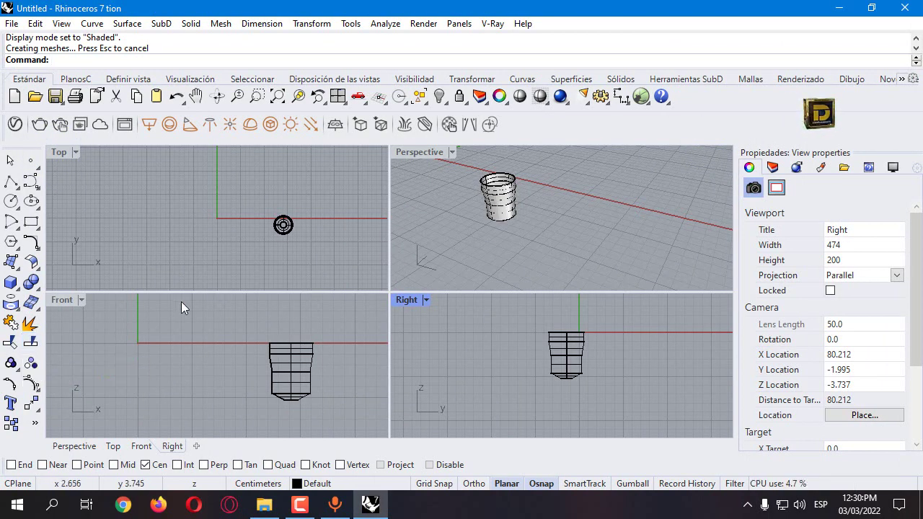
# - Draw a straight horizontal line in the Right view at the upper 3.5 cm circle's level and shift it to extend past both sides of the body
pyautogui.click(10, 181)
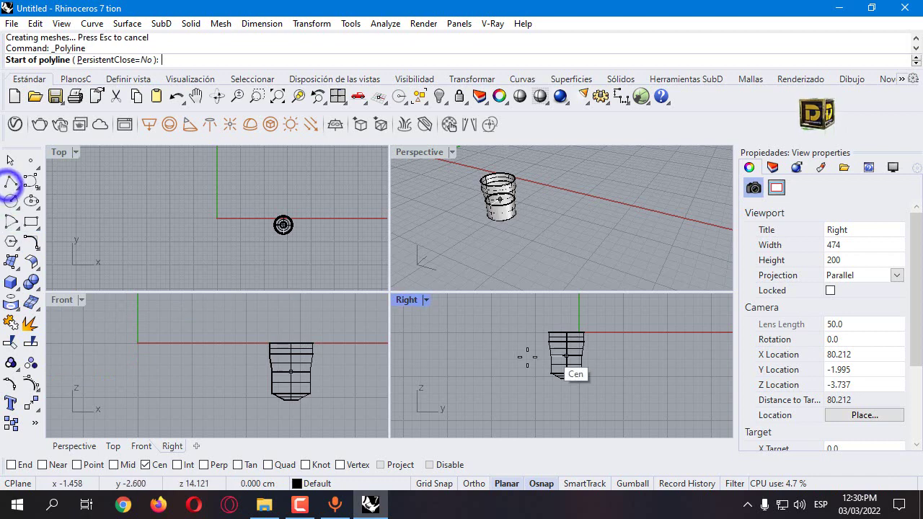
pyautogui.scroll(3, 569, 359)
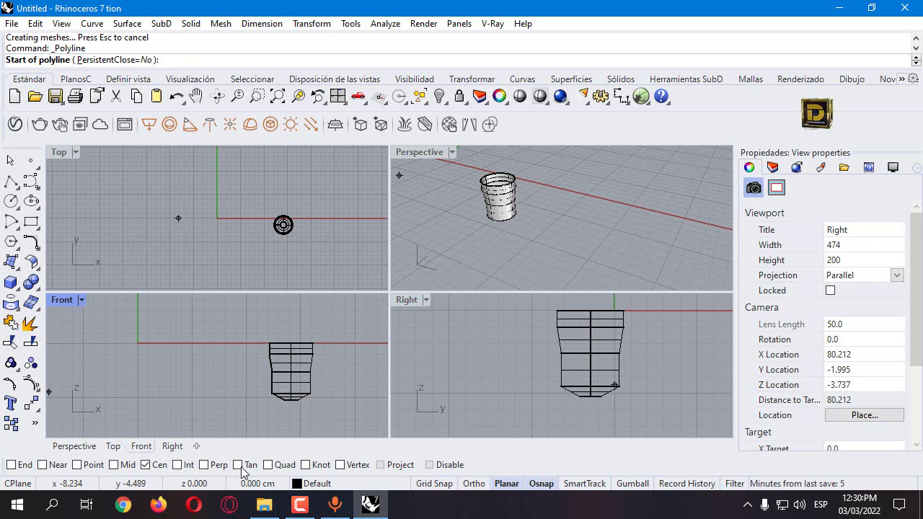
pyautogui.click(562, 354)
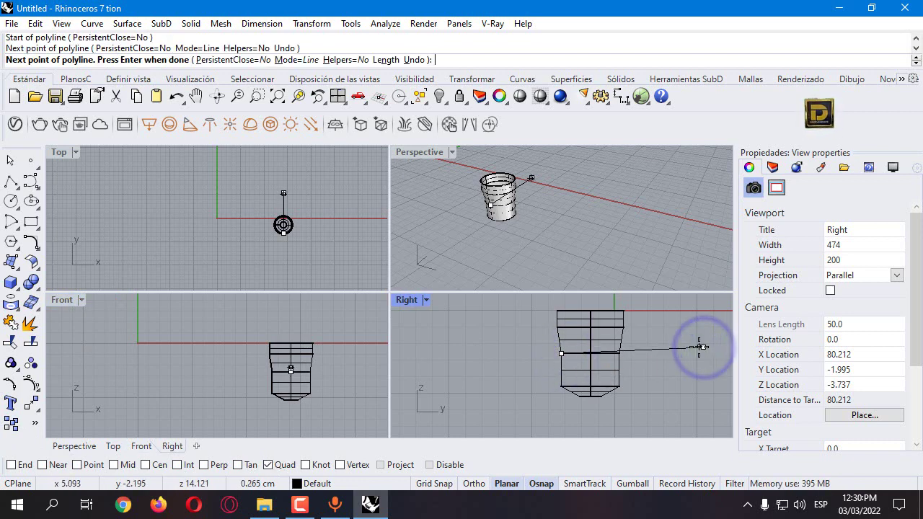
pyautogui.hotkey('ctrl', 'z')
pyautogui.press('F8')
pyautogui.click(686, 351)
pyautogui.rightClick(685, 351)
pyautogui.click(664, 352)
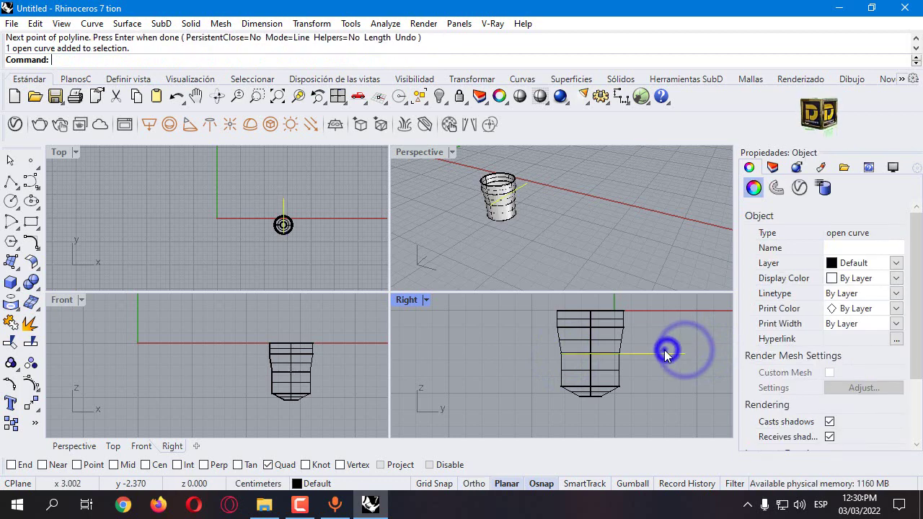
pyautogui.moveTo(665, 351); pyautogui.dragTo(632, 354)
# - Split the revolved body into upper and lower parts using the horizontal line as the cutting object
pyautogui.keyDown('shift'); pyautogui.click(618, 331); pyautogui.keyUp('shift')
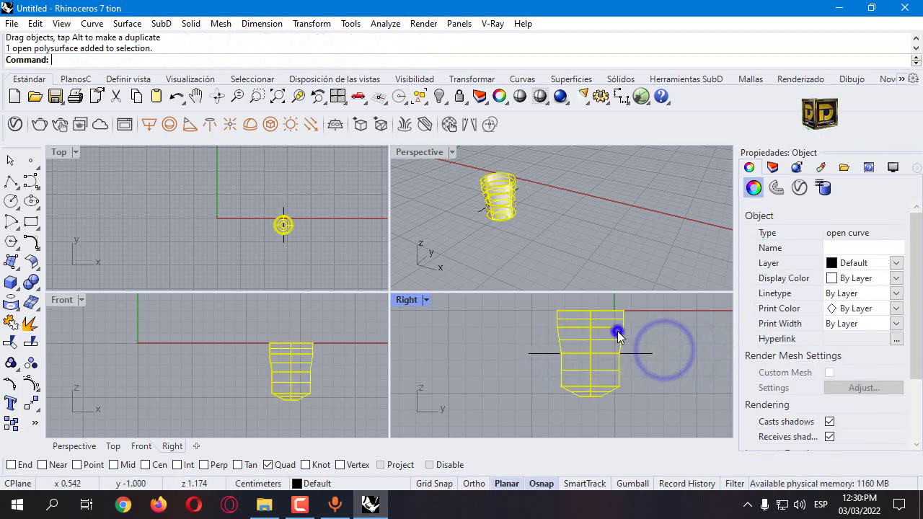
pyautogui.click(26, 338)
pyautogui.click(532, 355)
pyautogui.rightClick(532, 356)
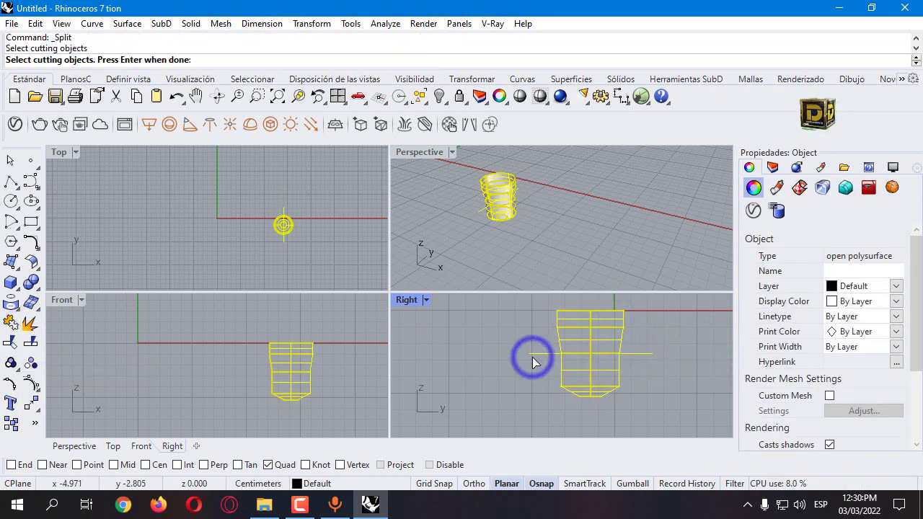
pyautogui.click(604, 370)
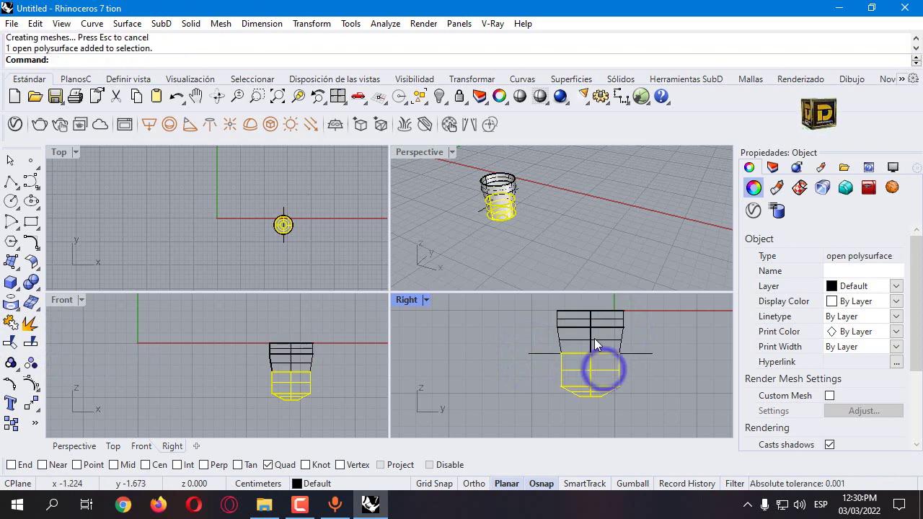
pyautogui.click(595, 337)
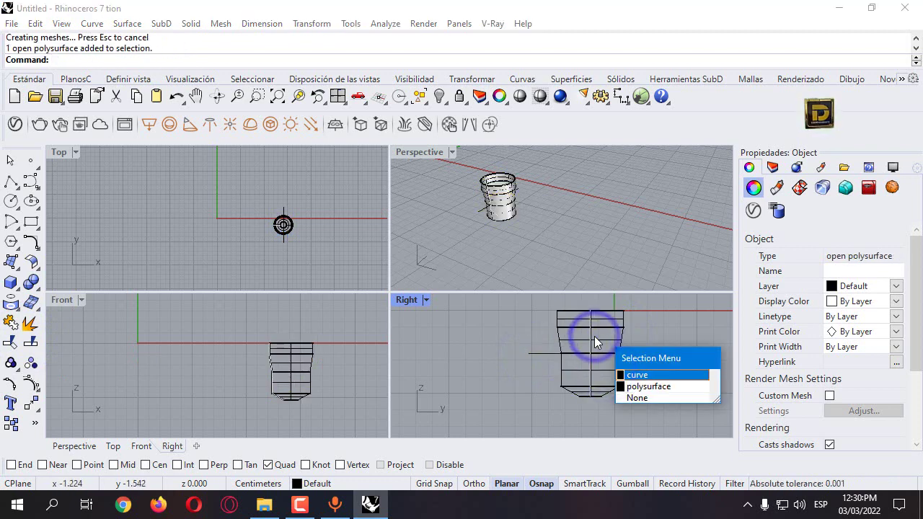
pyautogui.click(634, 319)
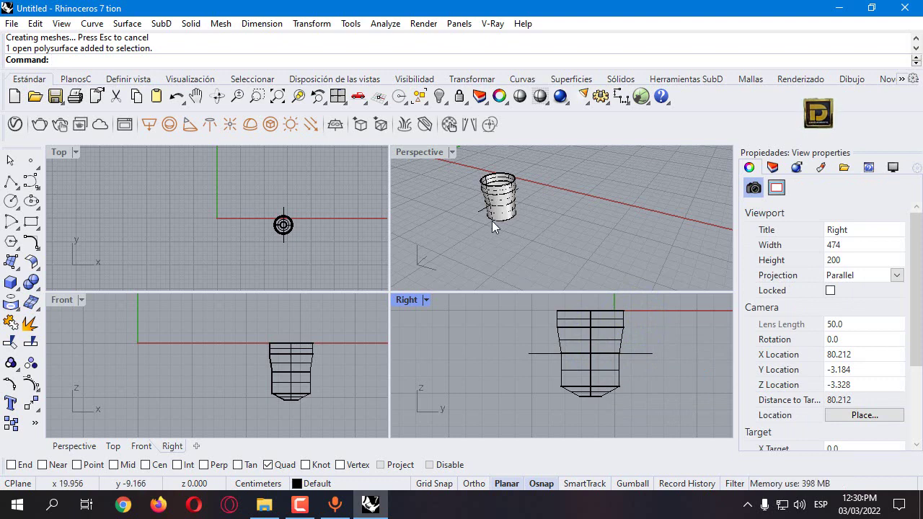
# - Close the open ends of the upper body part with the Cap command
pyautogui.doubleClick(426, 152)
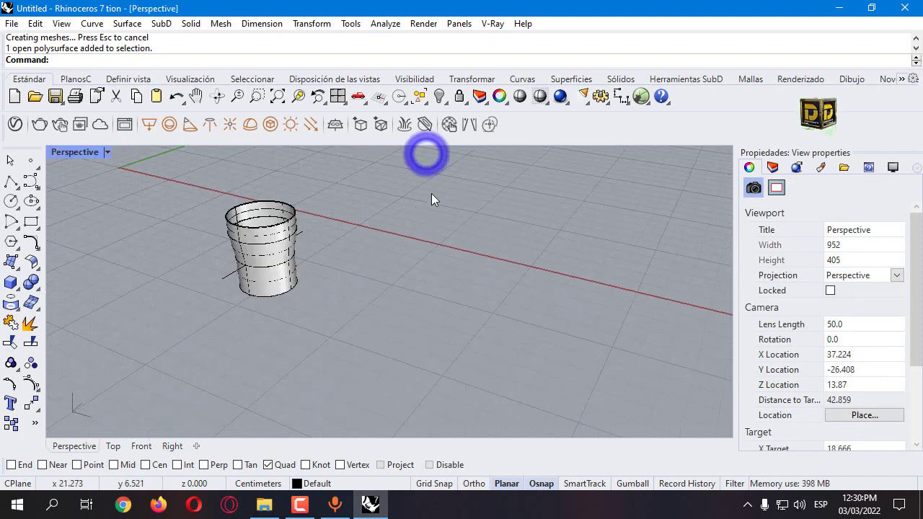
pyautogui.write('Cap')
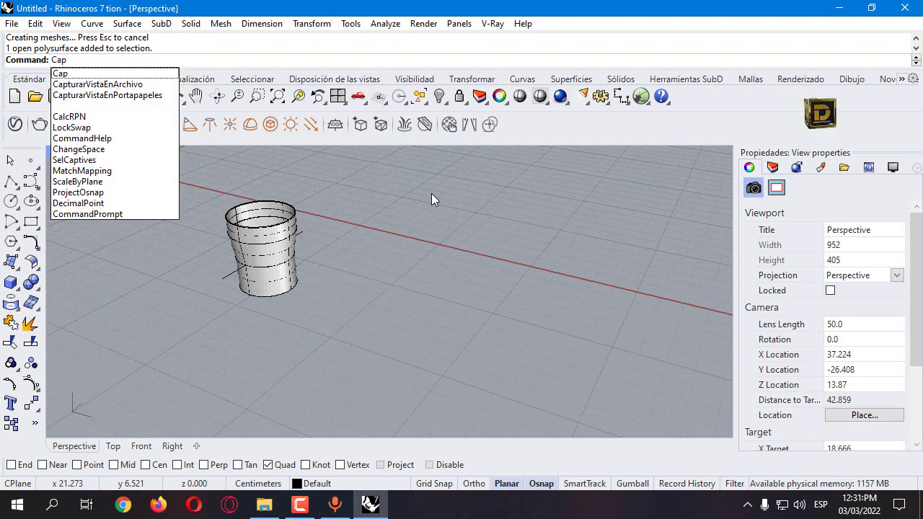
pyautogui.press('Return')
pyautogui.click(299, 216)
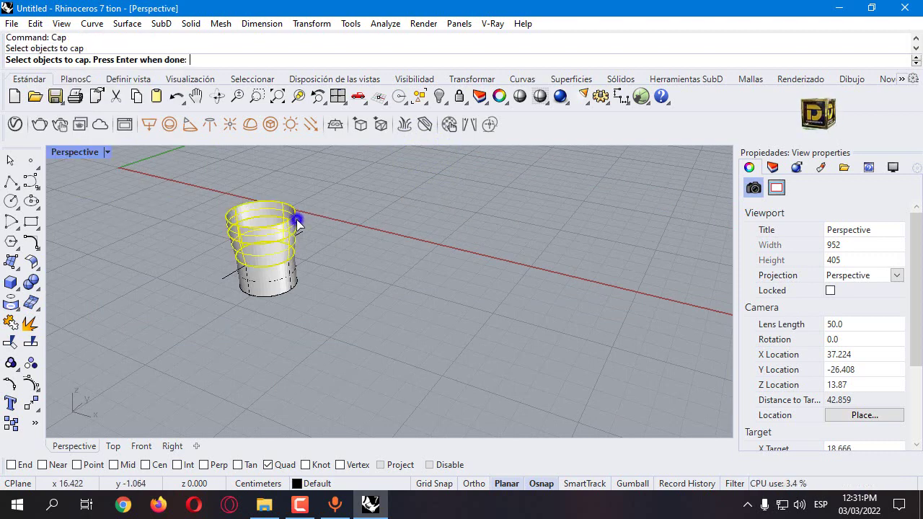
pyautogui.rightClick(299, 216)
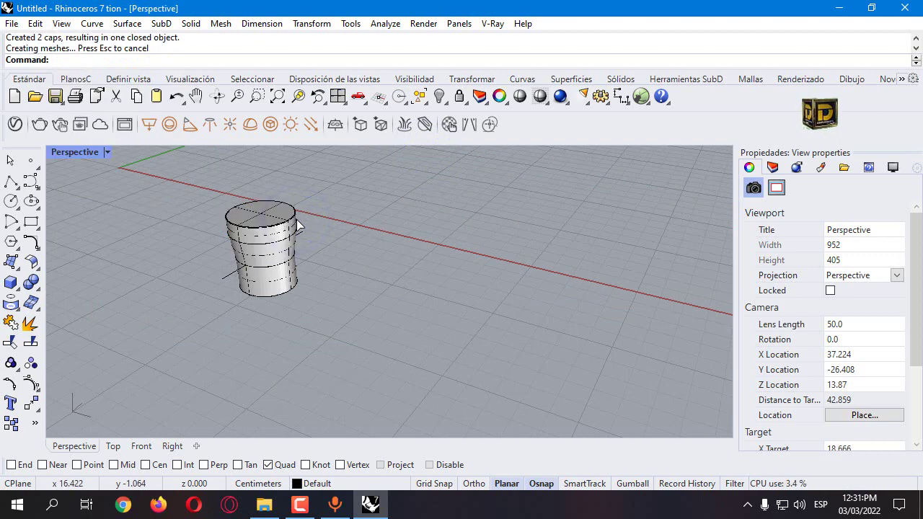
pyautogui.doubleClick(82, 151)
# - Add a solid cylinder 4 cm in diameter and 1 cm high, centred on the top face of the upper body part
pyautogui.click(15, 287)
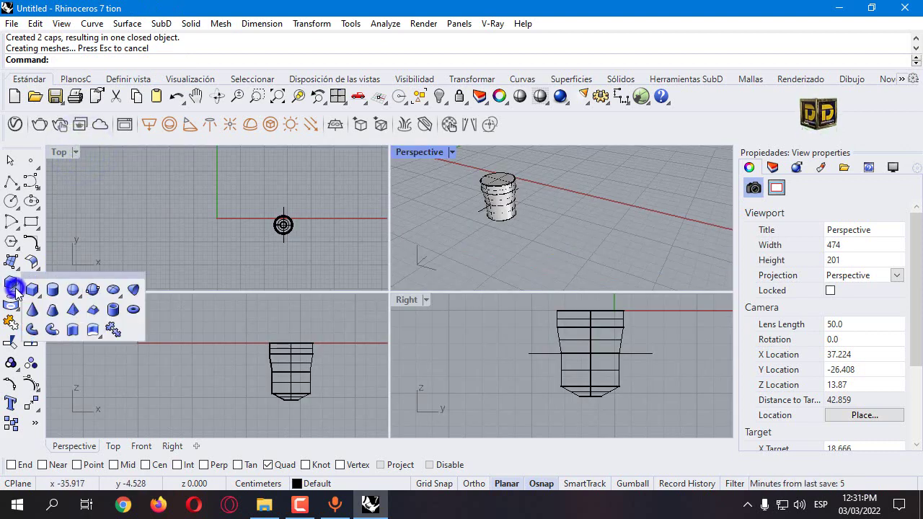
pyautogui.click(52, 289)
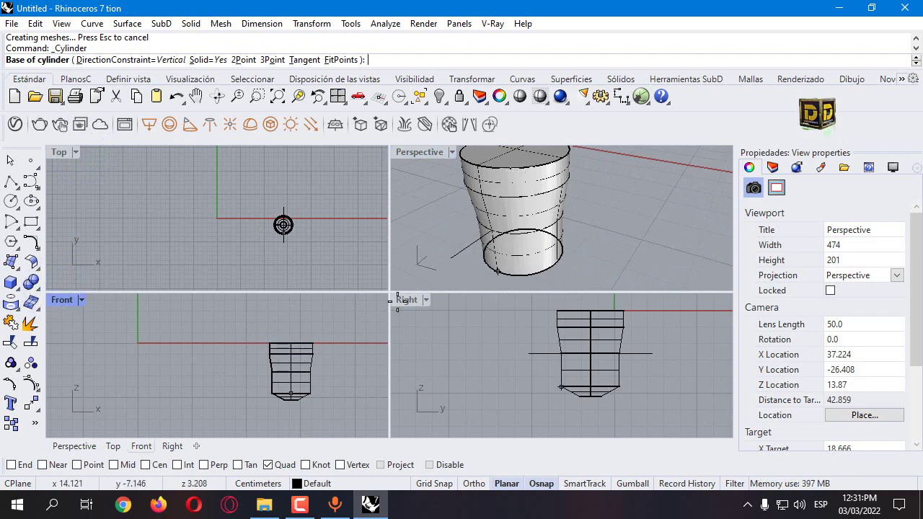
pyautogui.click(146, 467)
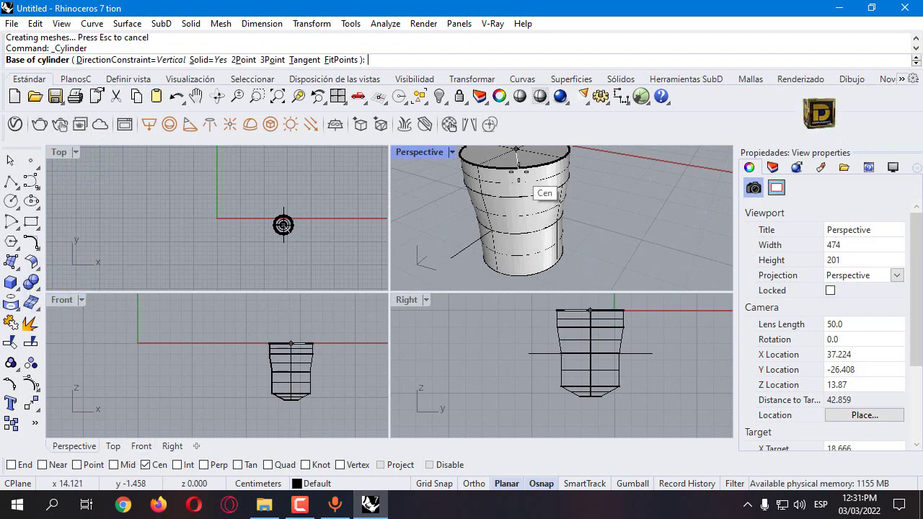
pyautogui.click(518, 173)
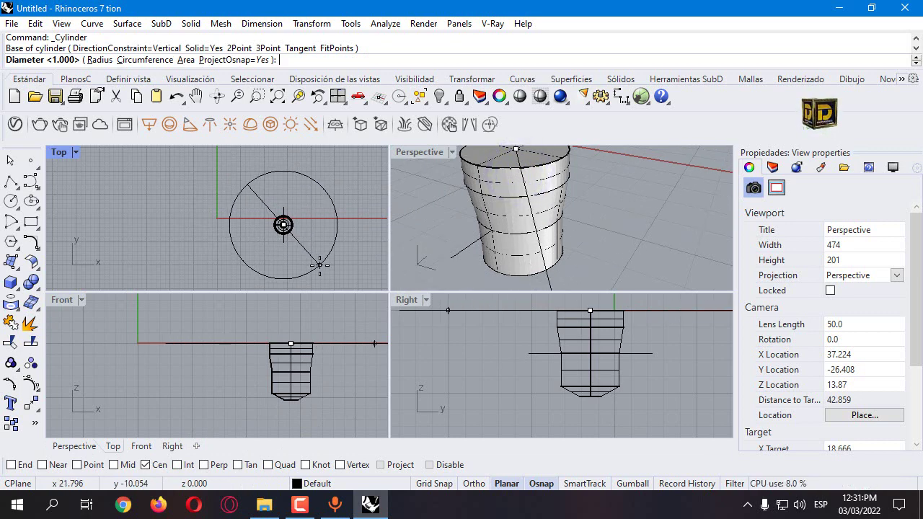
pyautogui.write('4')
pyautogui.press('Return')
pyautogui.scroll(2, 349, 350)
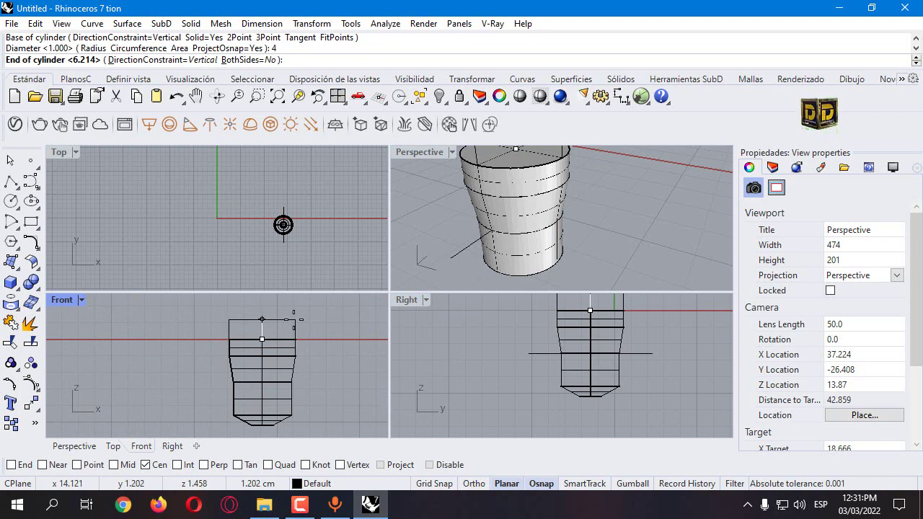
pyautogui.write('1')
pyautogui.press('Return')
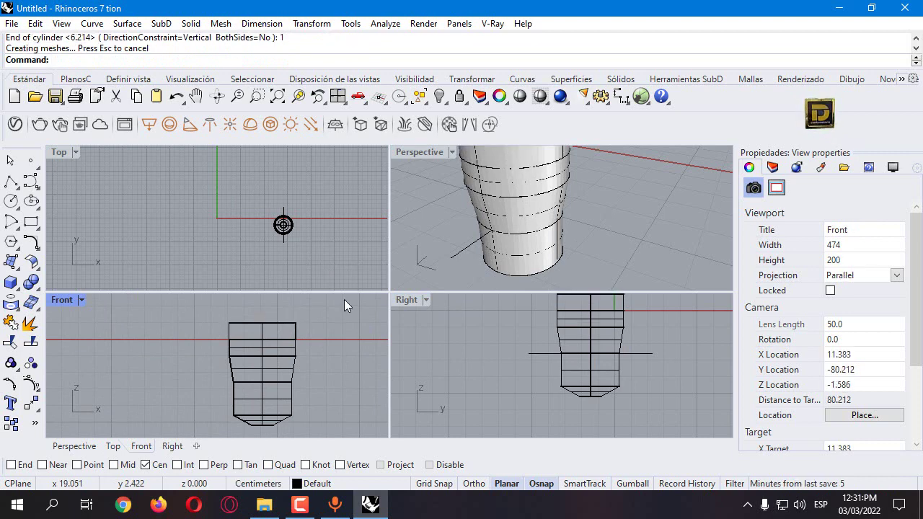
pyautogui.scroll(-5, 481, 233)
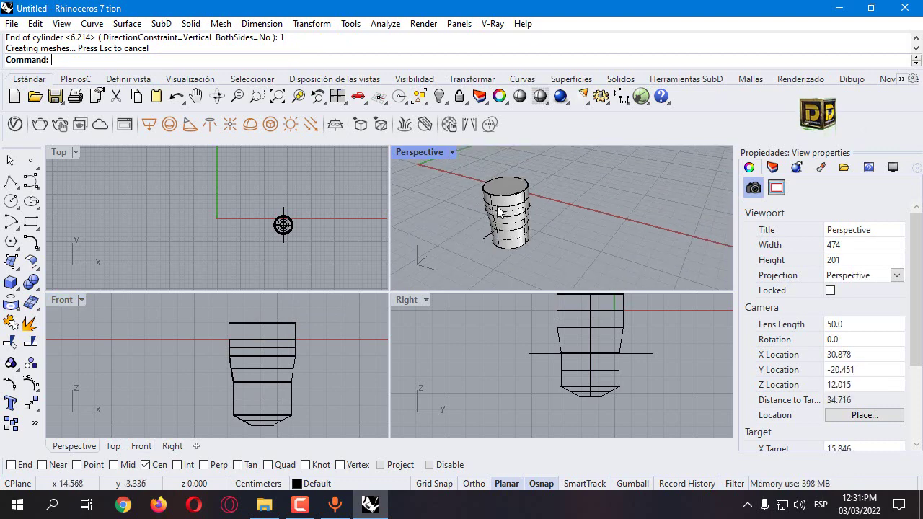
# - Isolate the new cylinder so that all other objects are hidden
pyautogui.doubleClick(433, 154)
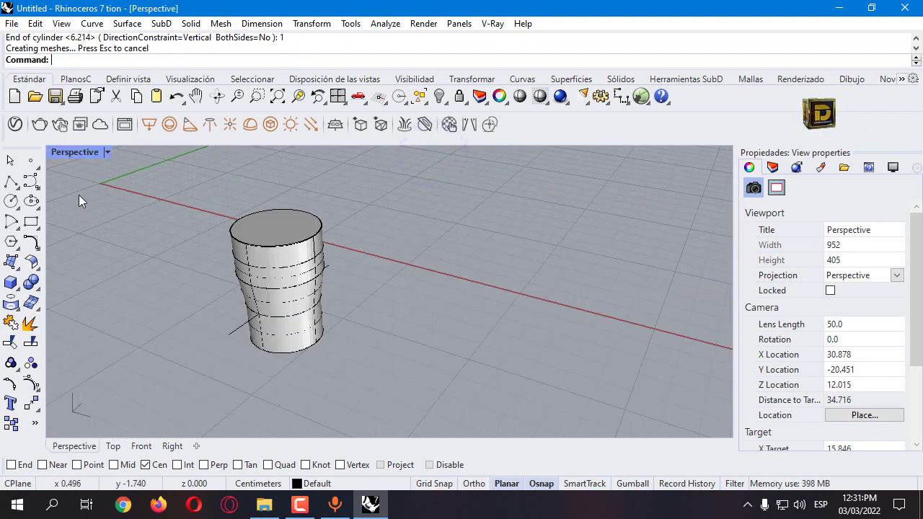
pyautogui.doubleClick(75, 152)
pyautogui.click(506, 185)
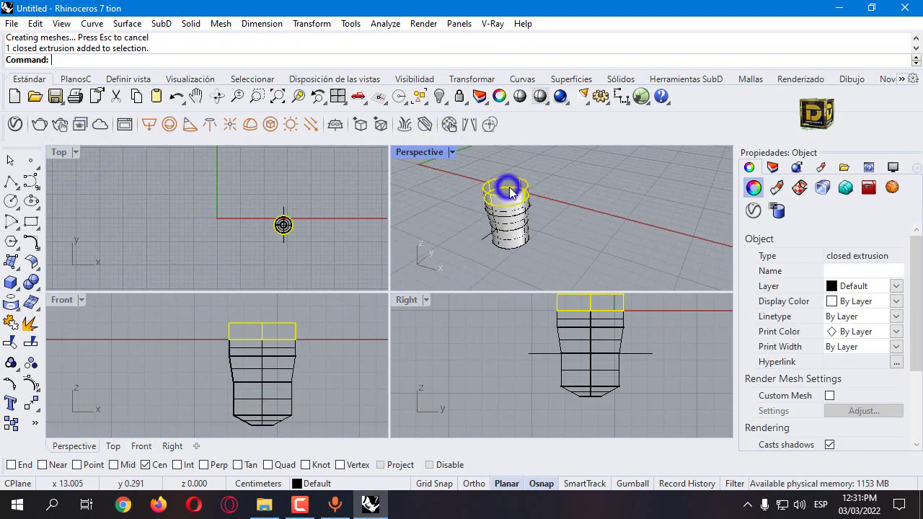
pyautogui.click(443, 101)
pyautogui.click(507, 119)
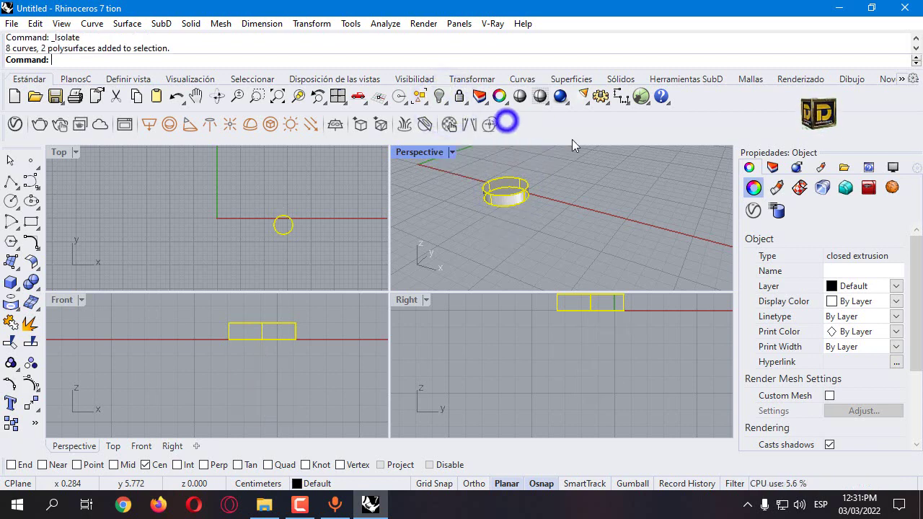
pyautogui.click(333, 200)
# - Draw a box about 2.4 cm high overlapping the cylinder's lower-left quadrant in the Top view and lower it to pass through both cylinder faces
pyautogui.scroll(3, 302, 220)
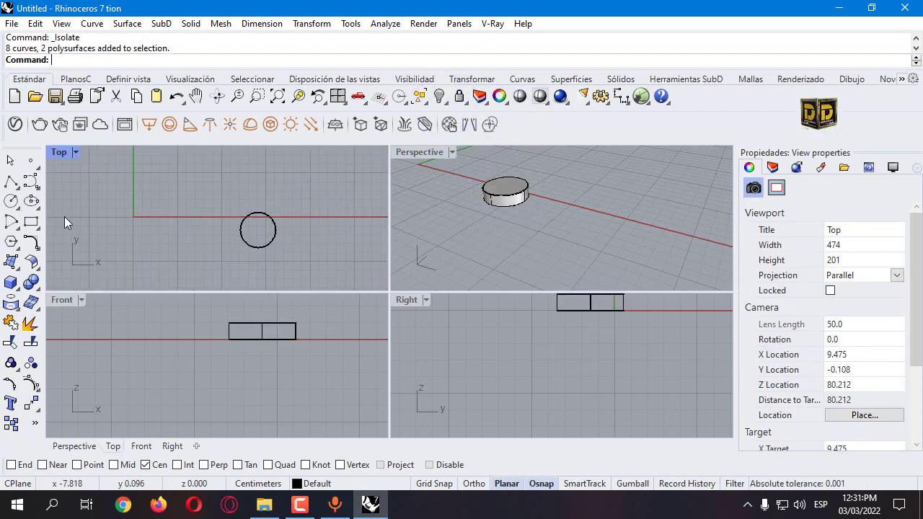
pyautogui.click(9, 285)
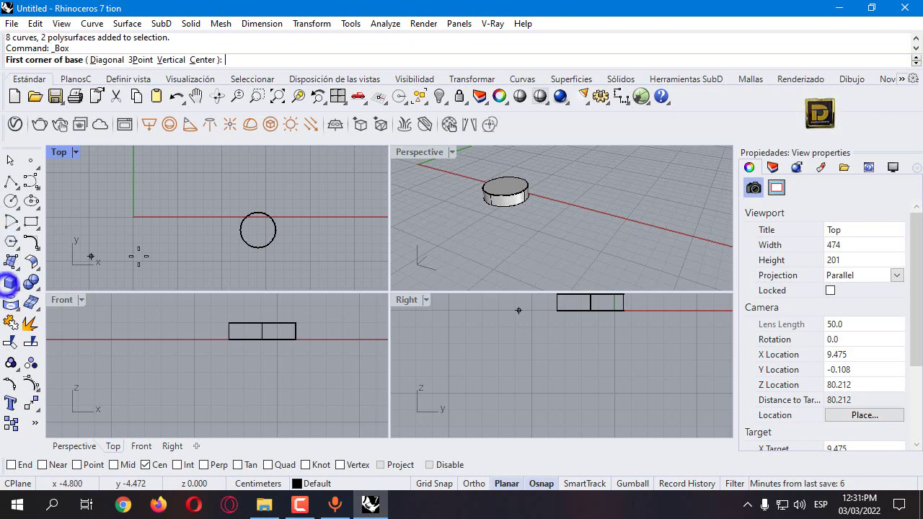
pyautogui.scroll(2, 229, 237)
pyautogui.click(222, 229)
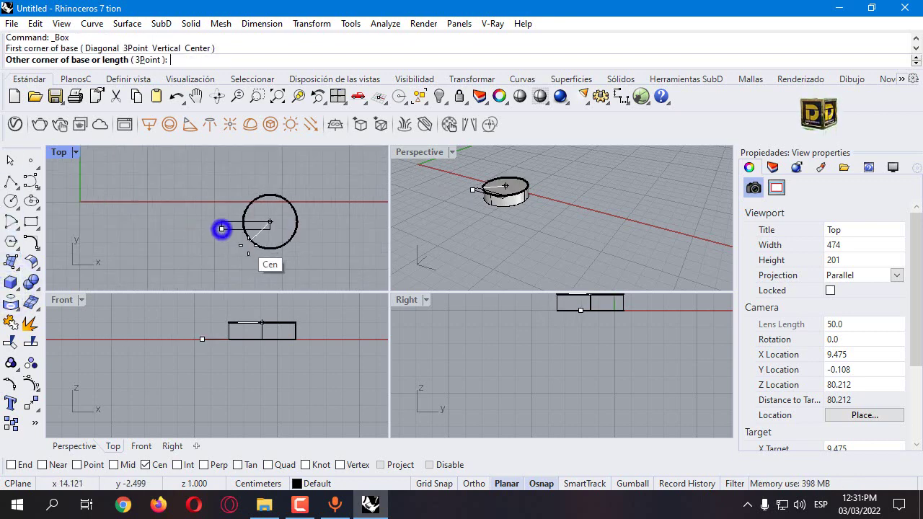
pyautogui.click(268, 276)
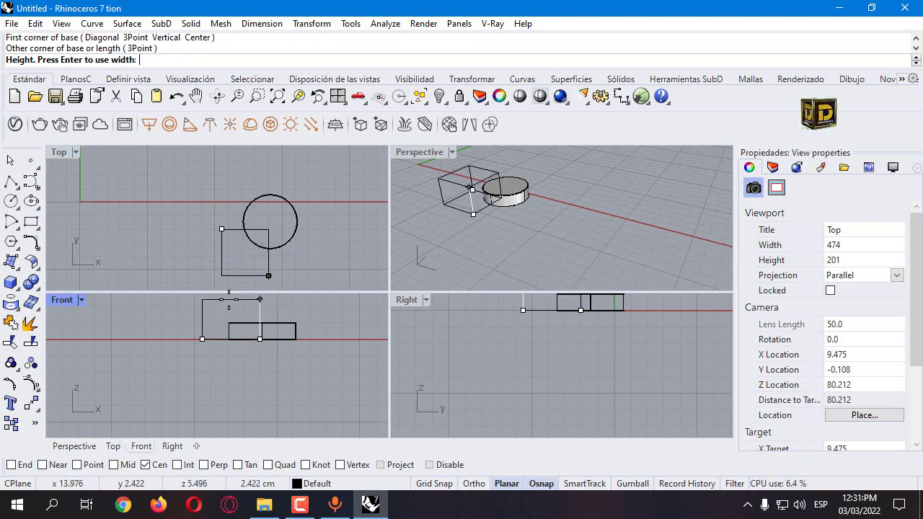
pyautogui.click(228, 300)
pyautogui.click(230, 301)
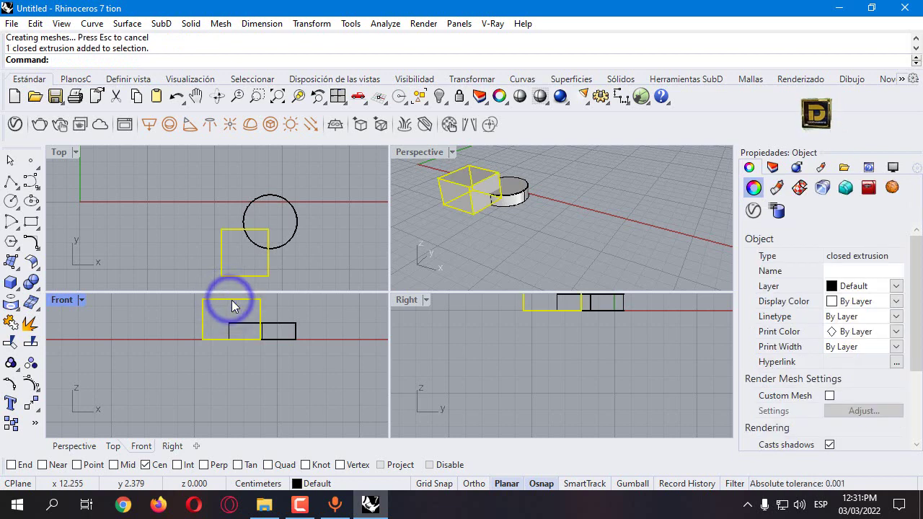
pyautogui.moveTo(231, 300); pyautogui.dragTo(232, 316)
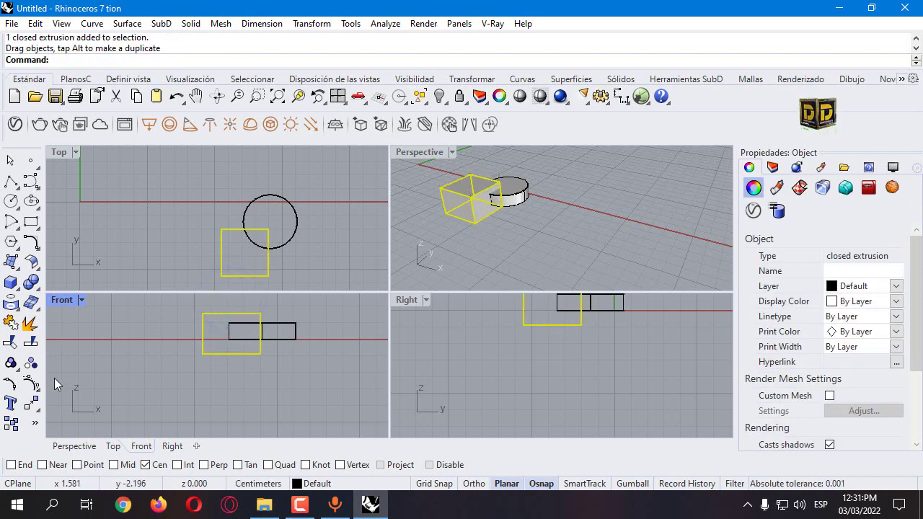
# - Mirror a copy of the box to the opposite quadrant across a 45-degree diagonal through the cylinder's centre in the Top view
pyautogui.click(36, 411)
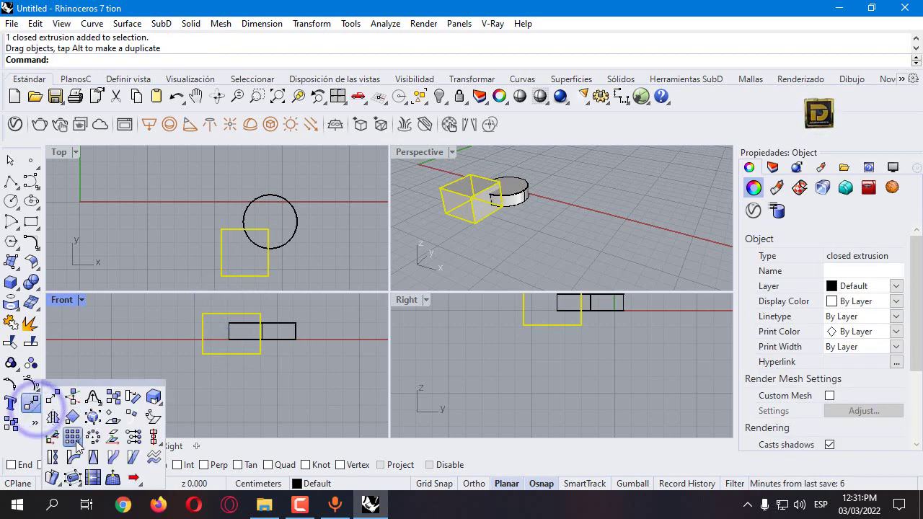
pyautogui.click(53, 417)
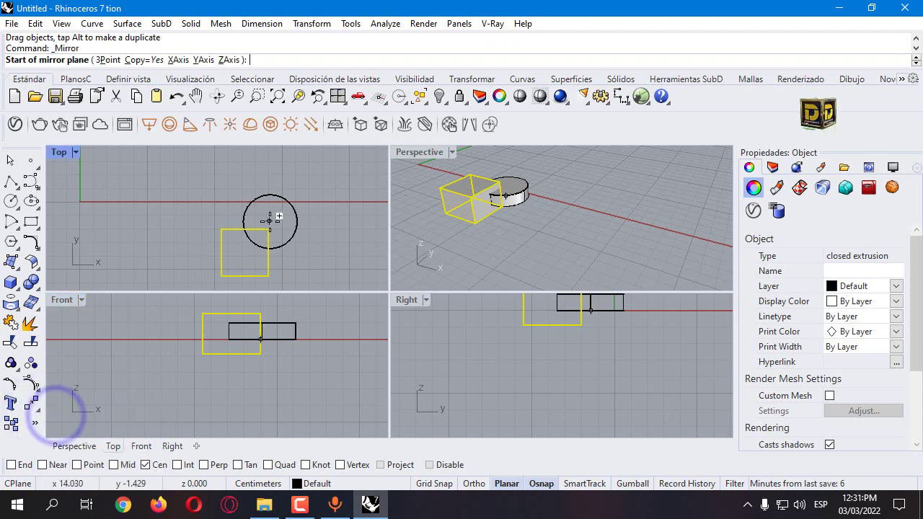
pyautogui.click(311, 225)
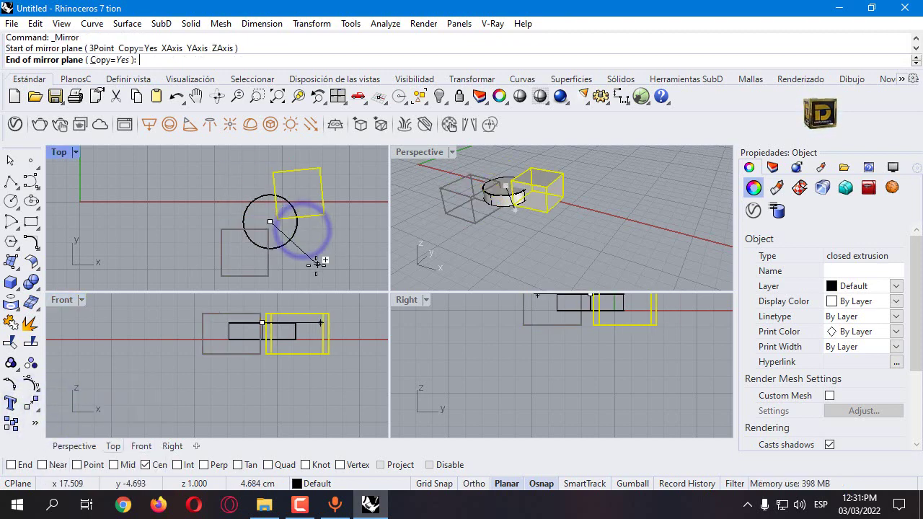
pyautogui.press('F8')
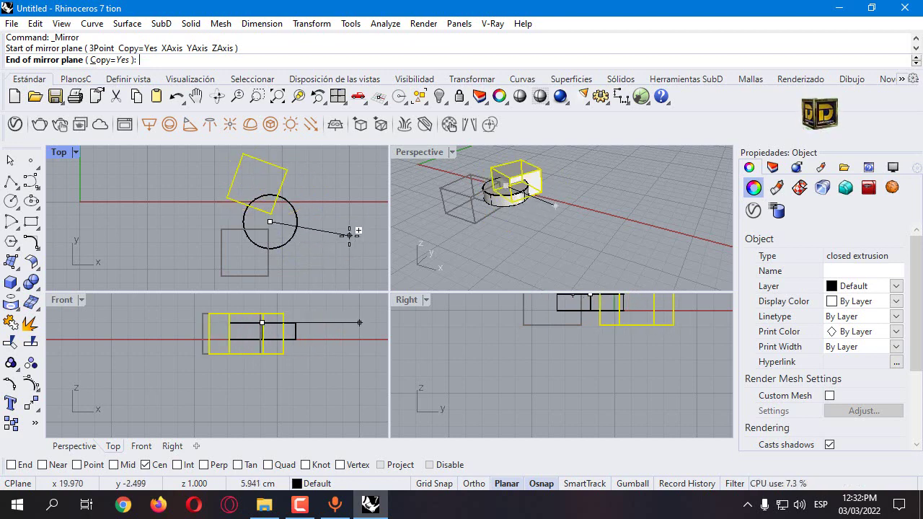
pyautogui.write('<45')
pyautogui.press('Return')
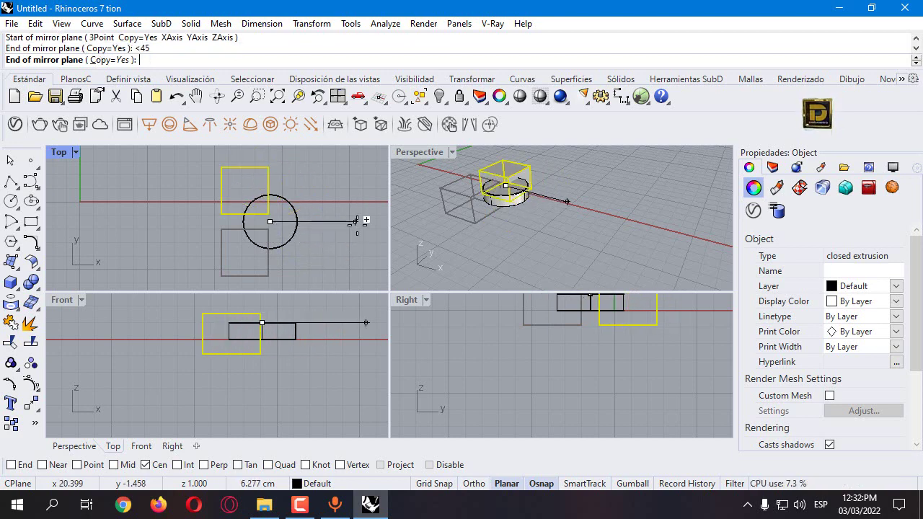
pyautogui.click(318, 268)
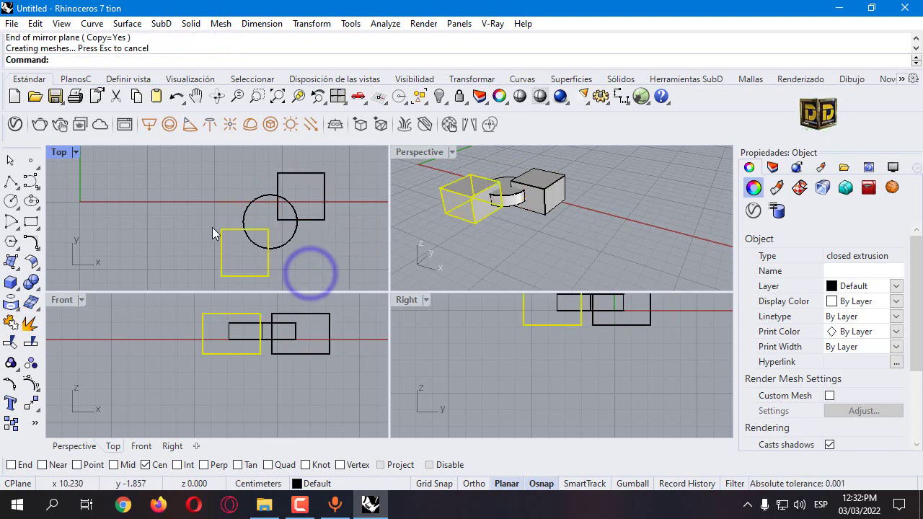
pyautogui.click(165, 221)
# - Subtract both boxes from the cylinder with Boolean Difference
pyautogui.click(31, 283)
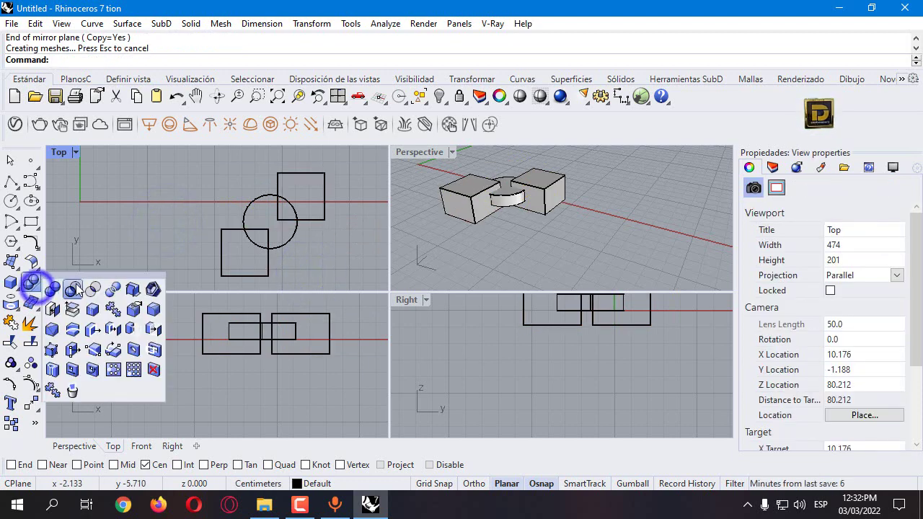
pyautogui.click(76, 283)
pyautogui.click(505, 204)
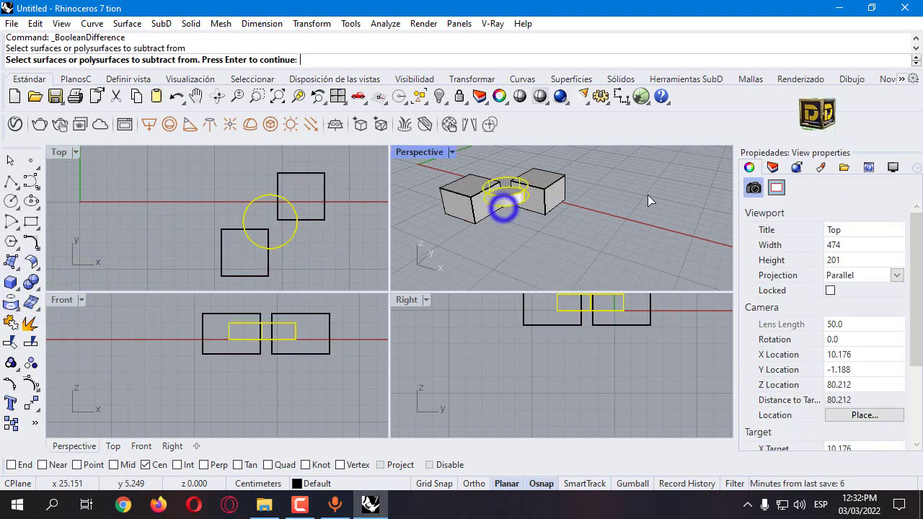
pyautogui.press('Return')
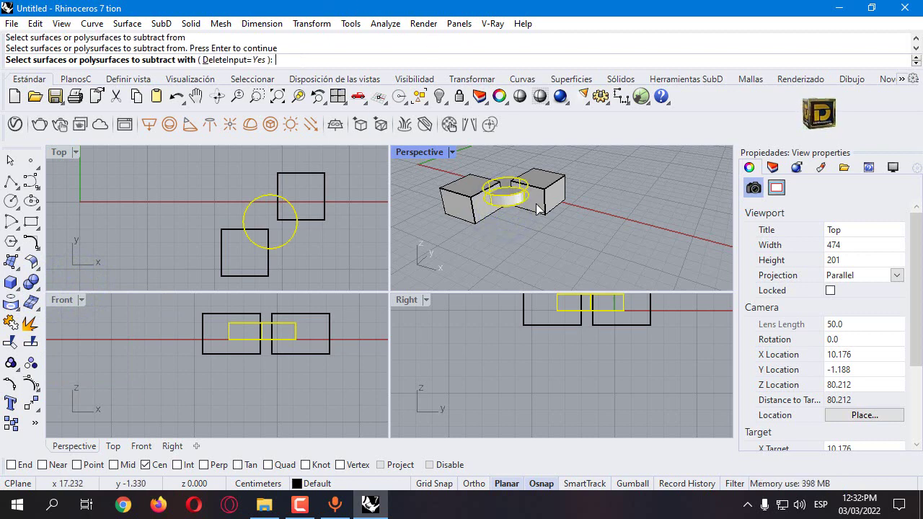
pyautogui.click(541, 203)
pyautogui.click(476, 206)
pyautogui.rightClick(469, 215)
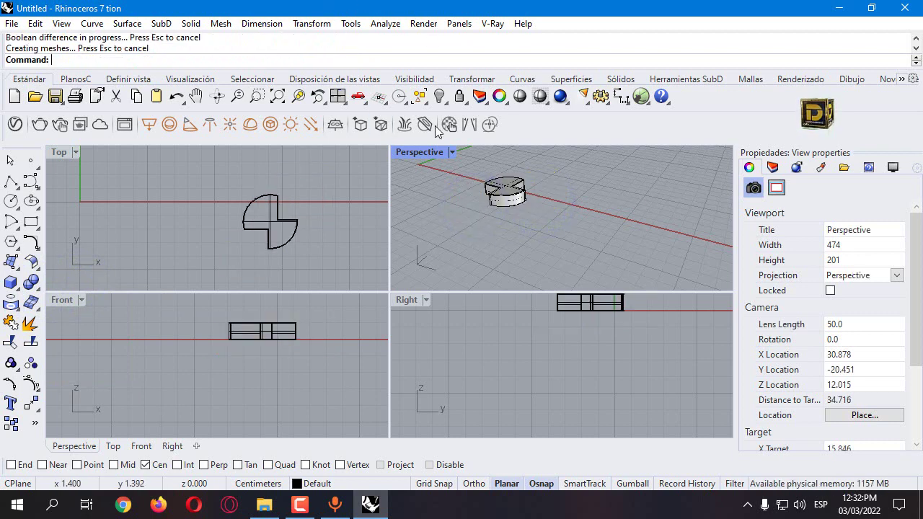
# - Show the hidden objects again and delete the straight line used to split the body
pyautogui.click(440, 95)
pyautogui.moveTo(504, 216); pyautogui.dragTo(562, 211, button='right')
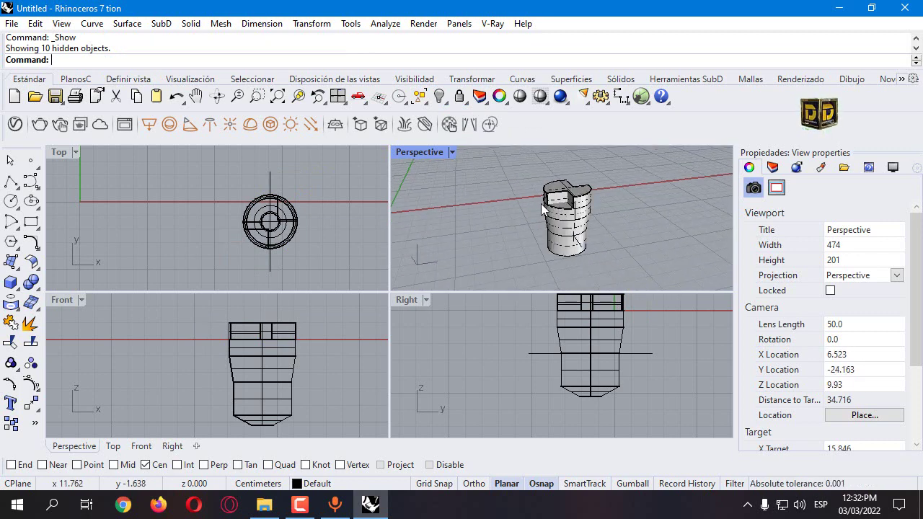
pyautogui.click(273, 184)
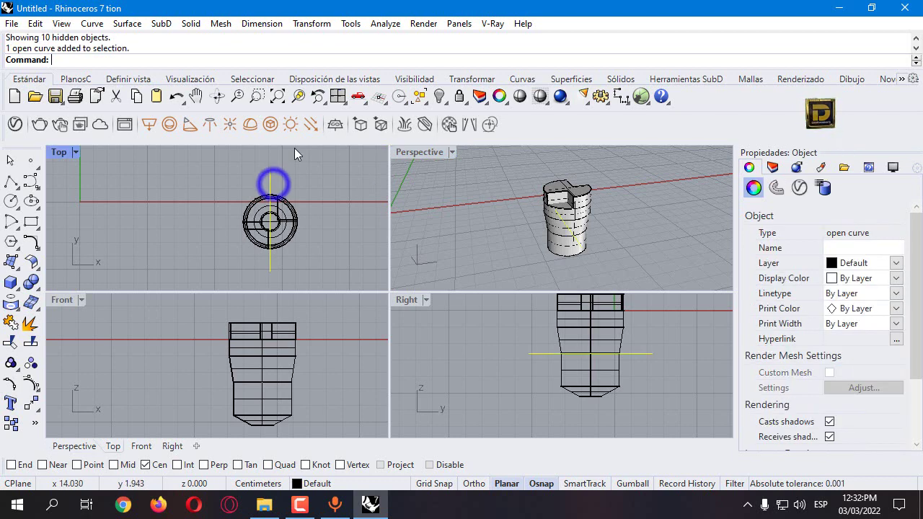
pyautogui.press('Delete')
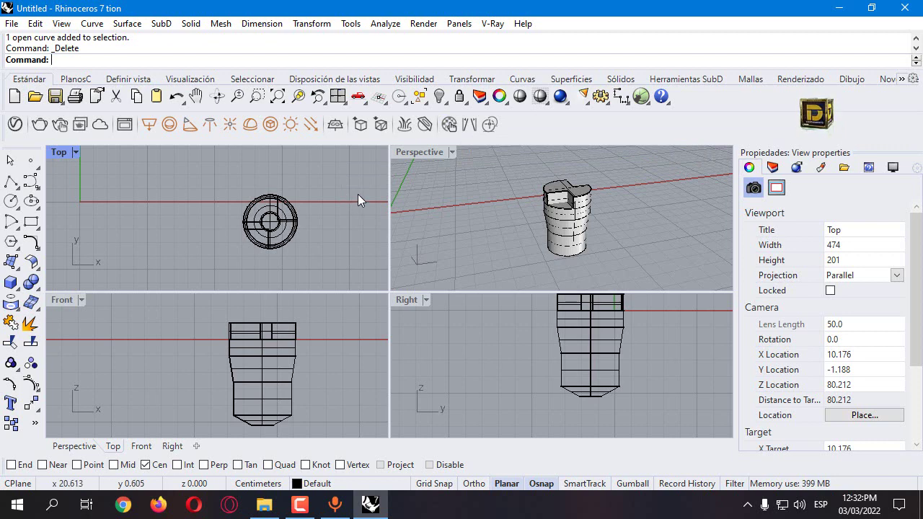
# - Draw a vertical line 4.5 cm long upward from the centre of the notched cylinder's top, with Ortho on
pyautogui.click(11, 181)
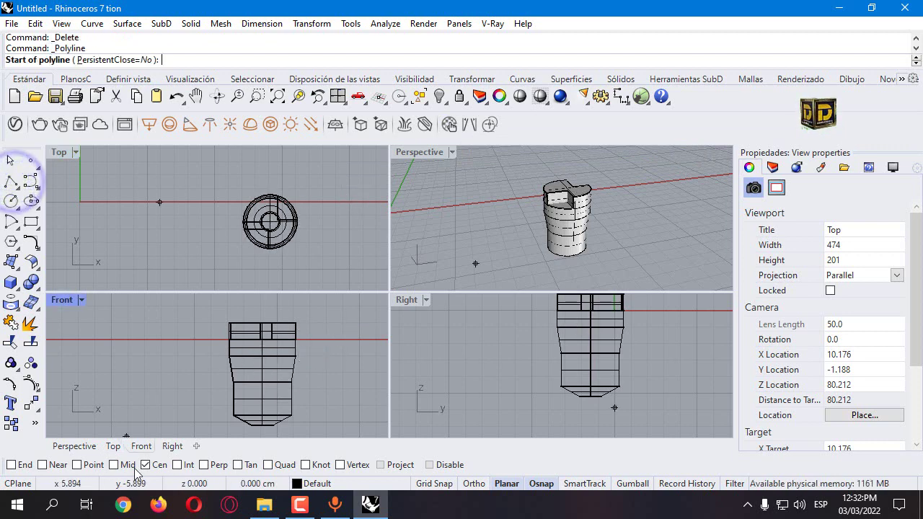
pyautogui.scroll(3, 576, 197)
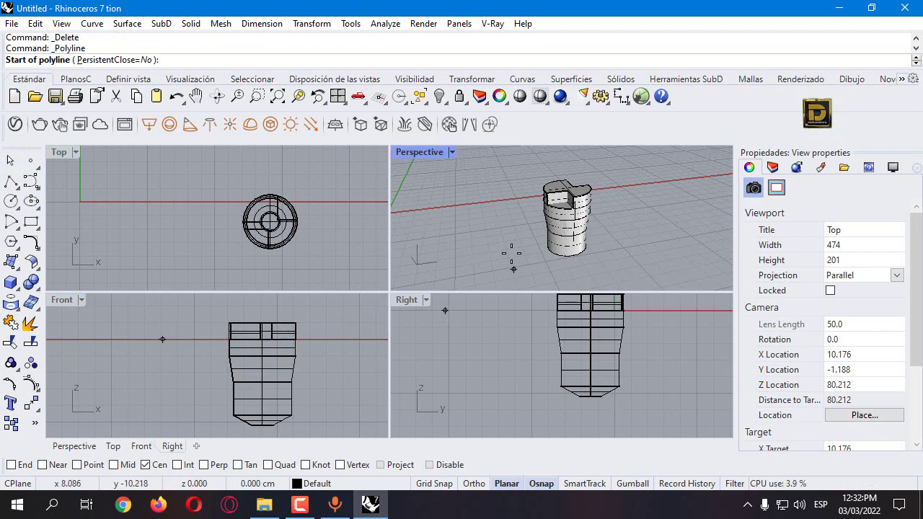
pyautogui.click(598, 193)
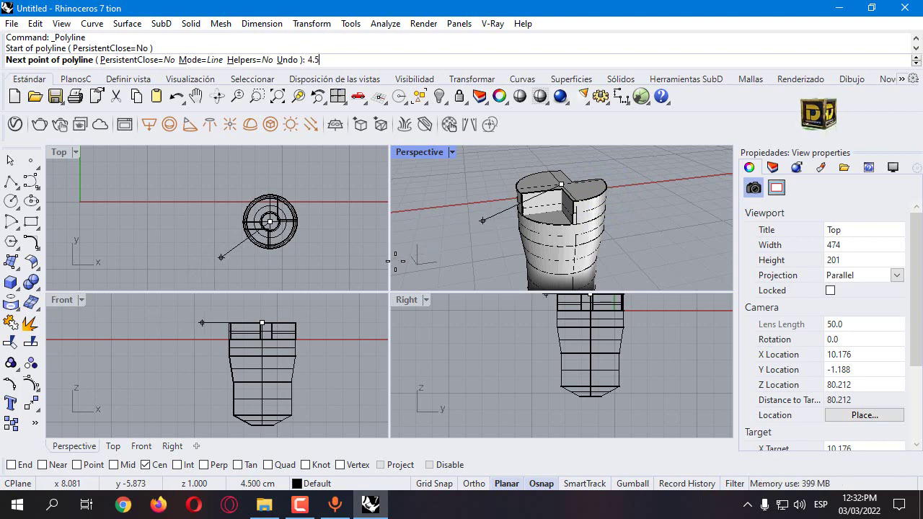
pyautogui.write('4.5')
pyautogui.press('Return')
pyautogui.scroll(-3, 270, 388)
pyautogui.press('F8')
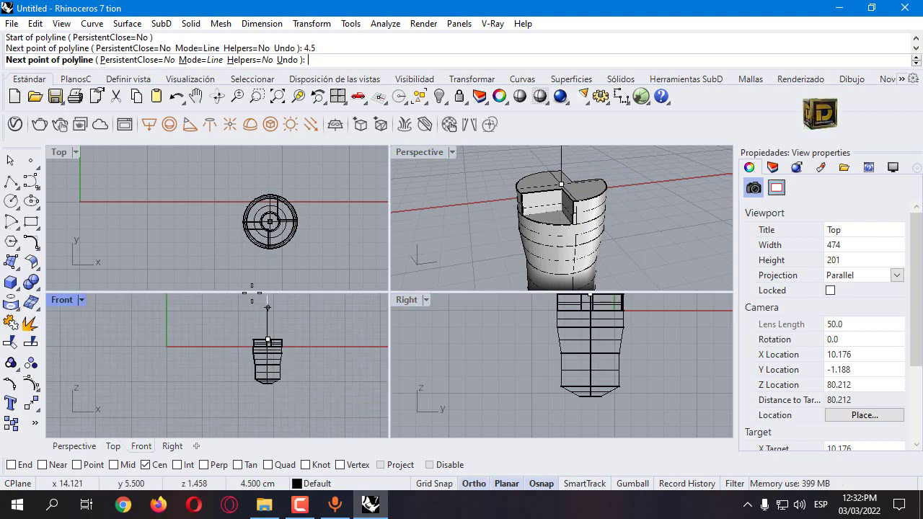
pyautogui.click(251, 293)
pyautogui.rightClick(254, 301)
# - Start a helix whose axis runs from the notched cylinder's top centre to the vertical line's upper end, enabling End snap
pyautogui.scroll(2, 267, 312)
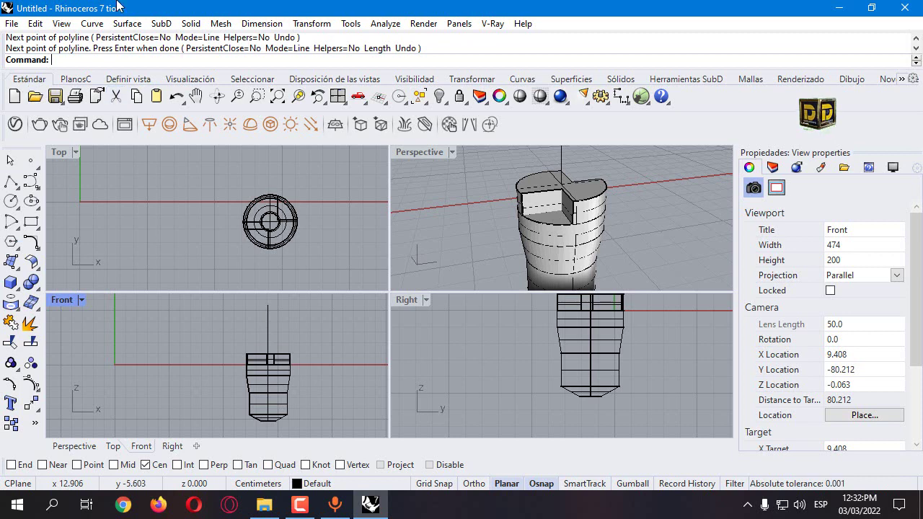
pyautogui.click(32, 182)
pyautogui.click(71, 233)
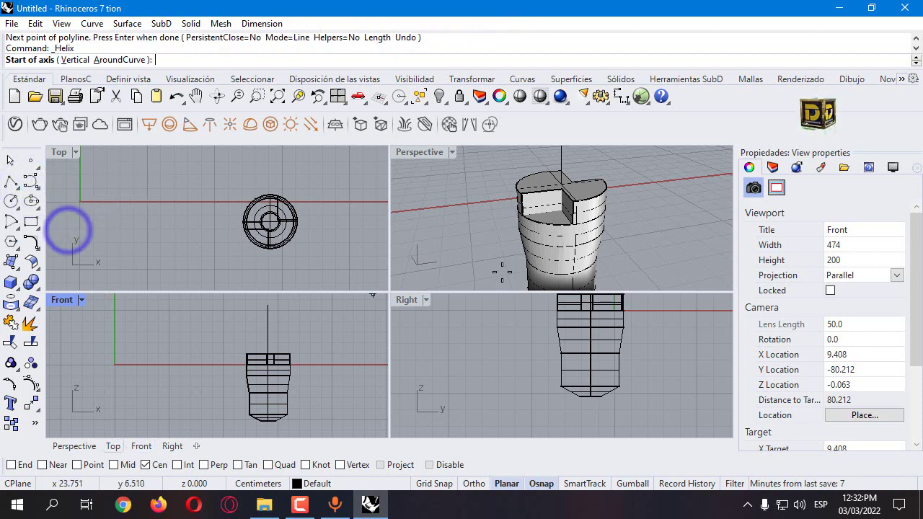
pyautogui.click(599, 196)
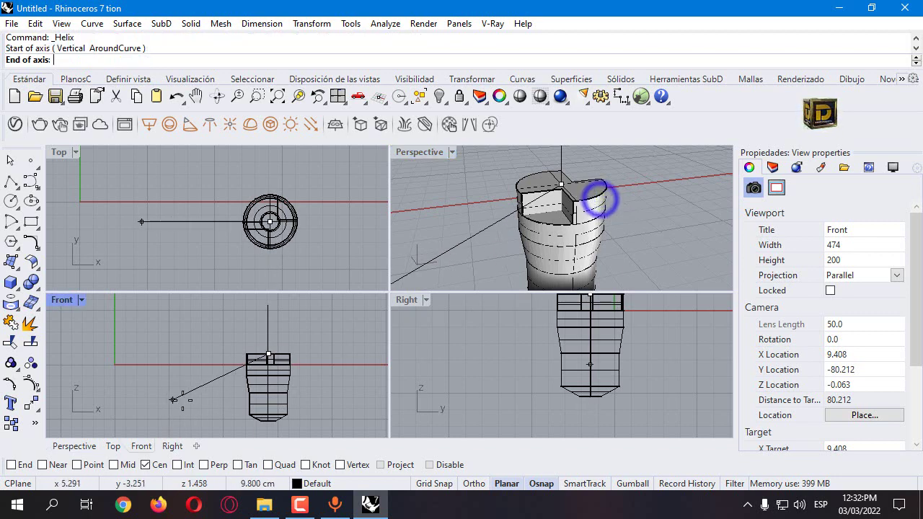
pyautogui.click(433, 465)
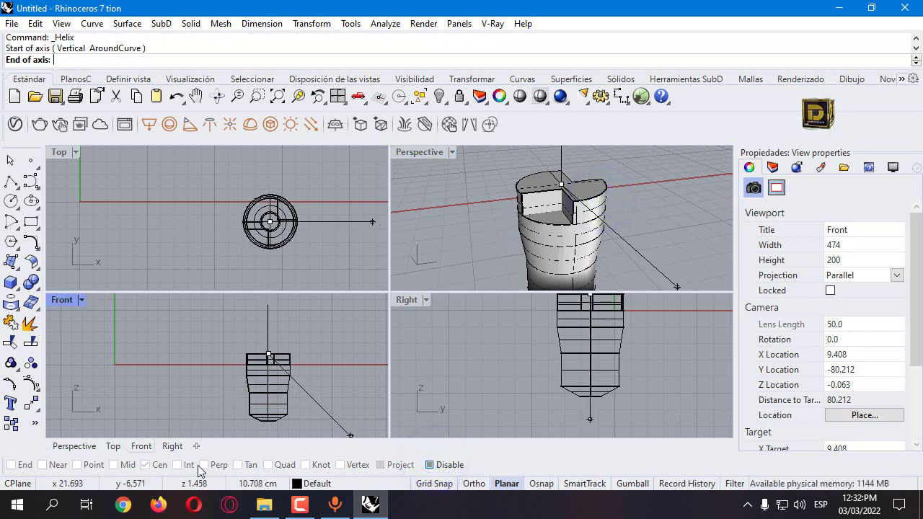
pyautogui.click(438, 466)
pyautogui.click(11, 465)
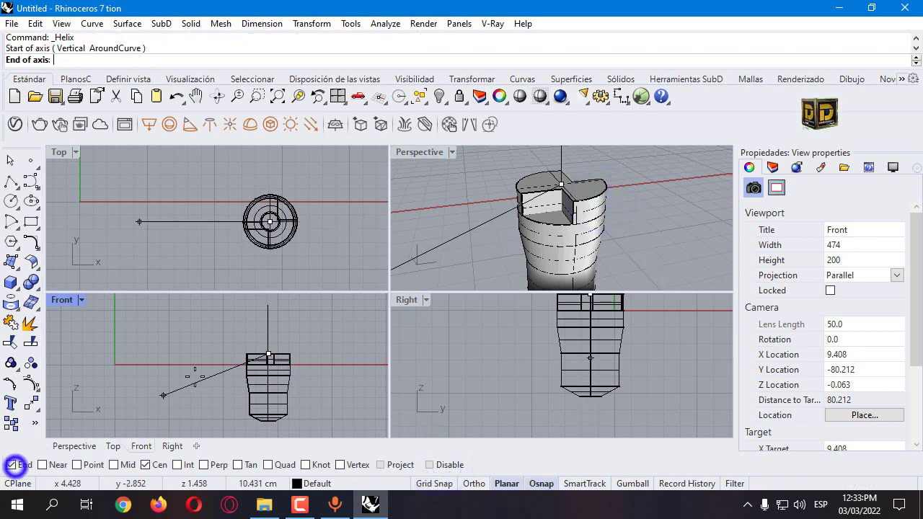
pyautogui.click(268, 306)
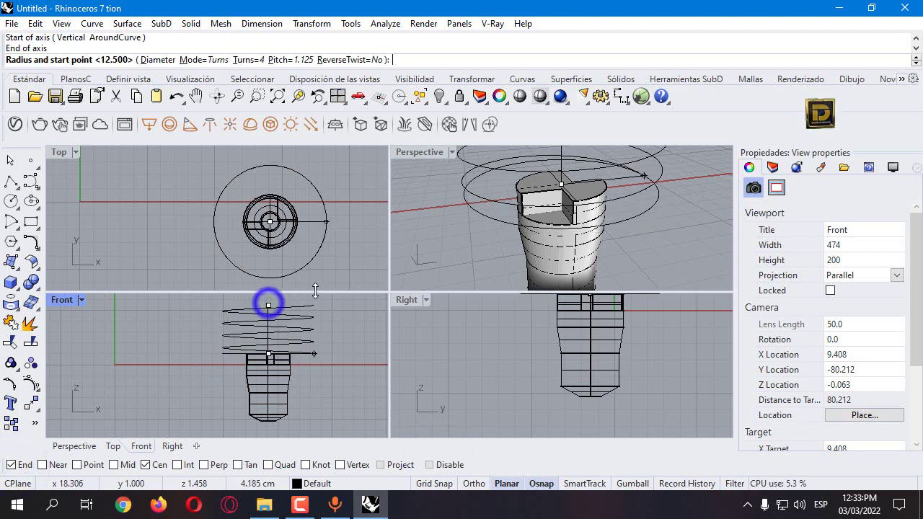
# - Give the helix 1.5 turns and a 5 cm diameter, and place its start point on the body's negative-X side
pyautogui.click(254, 61)
pyautogui.write('1.5')
pyautogui.press('Return')
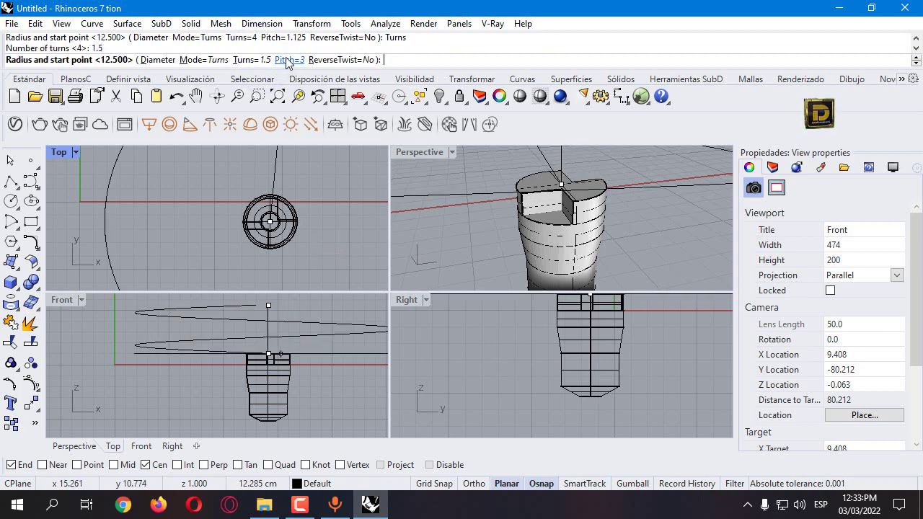
pyautogui.click(166, 62)
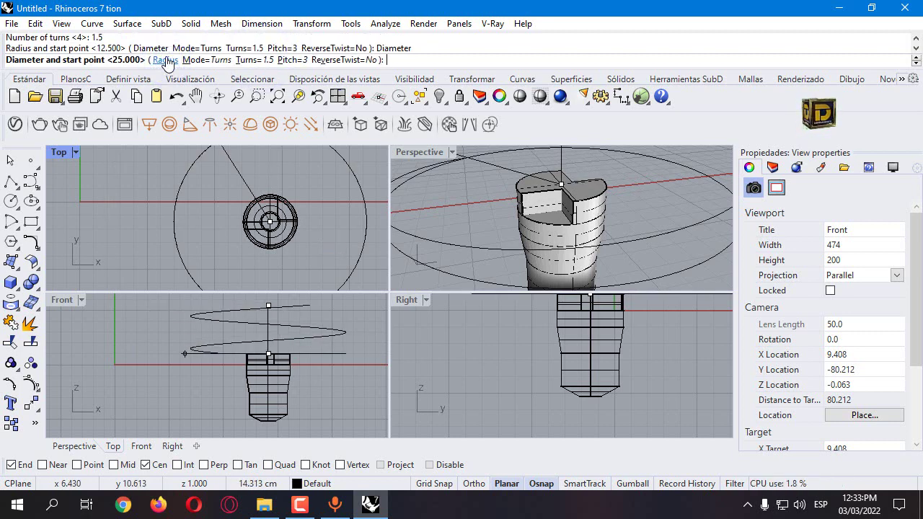
pyautogui.write('5')
pyautogui.press('Return')
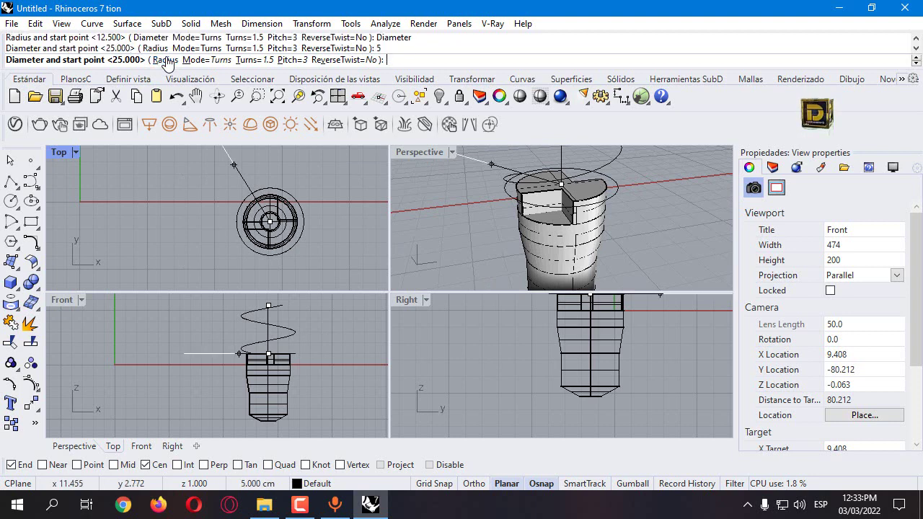
pyautogui.scroll(-4, 234, 340)
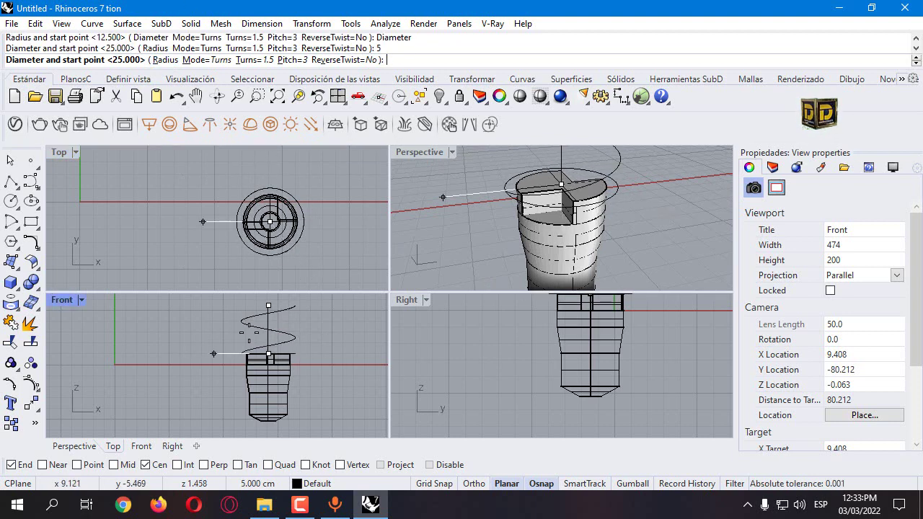
pyautogui.rightClick(255, 301)
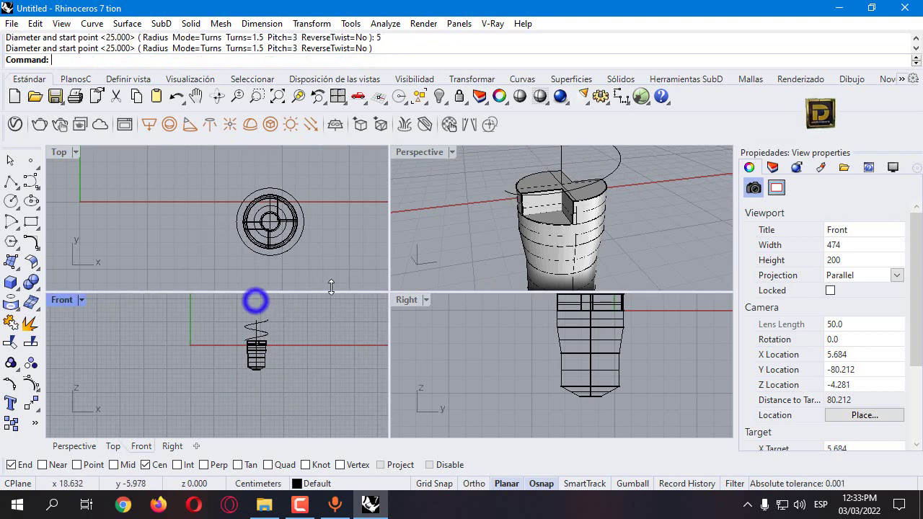
# - Examine the helix above the body in an enlarged Perspective view and inspect its control points
pyautogui.click(433, 158)
pyautogui.doubleClick(433, 157)
pyautogui.moveTo(434, 157); pyautogui.dragTo(438, 305, button='right')
pyautogui.scroll(-3, 471, 318)
pyautogui.scroll(2, 472, 318)
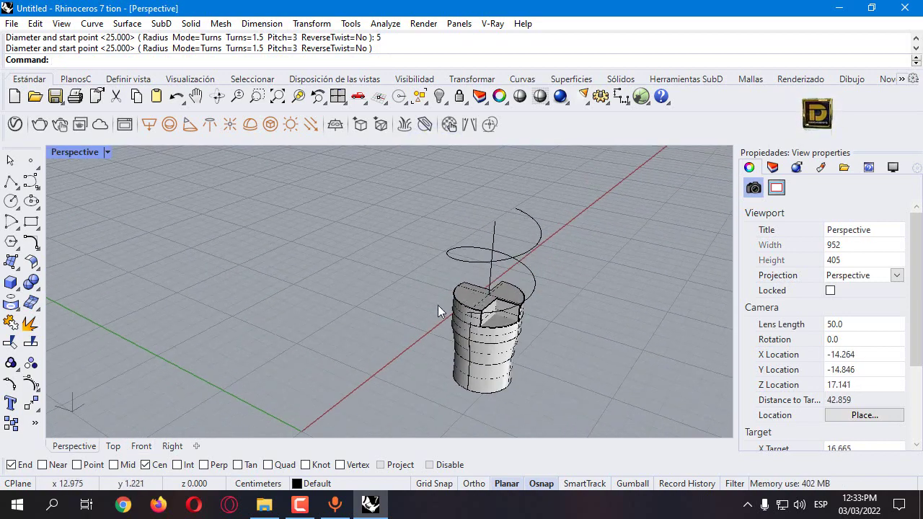
pyautogui.doubleClick(79, 151)
pyautogui.scroll(3, 540, 247)
pyautogui.click(613, 226)
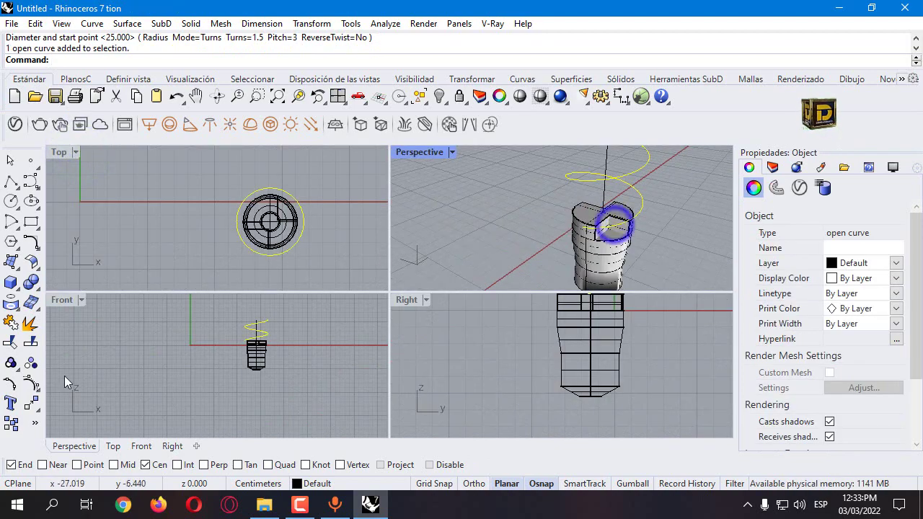
pyautogui.click(31, 379)
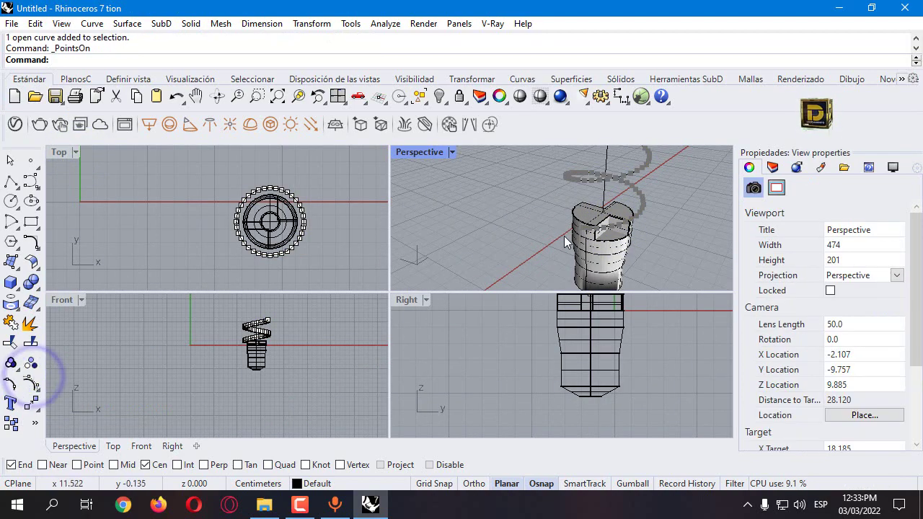
pyautogui.press('Escape')
# - Rebuild the helix curve as a degree 3 curve with fewer control points
pyautogui.click(610, 231)
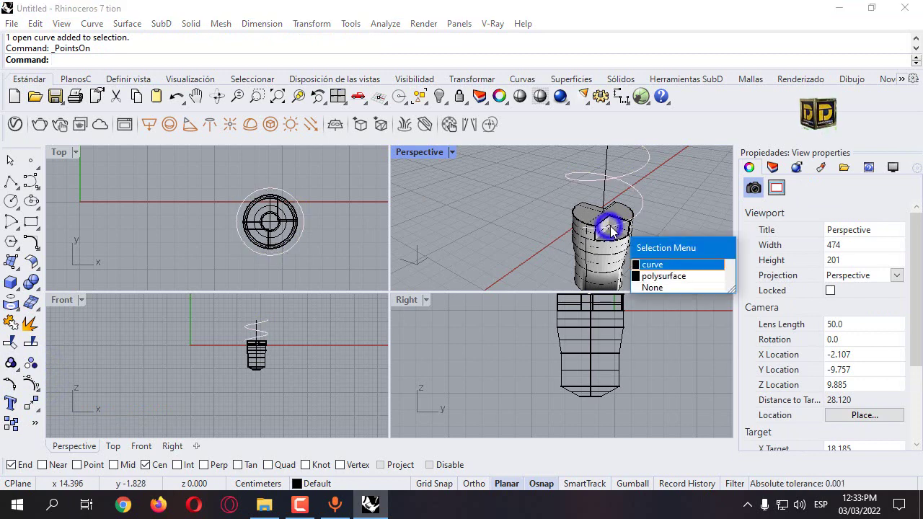
pyautogui.click(653, 263)
pyautogui.write('R')
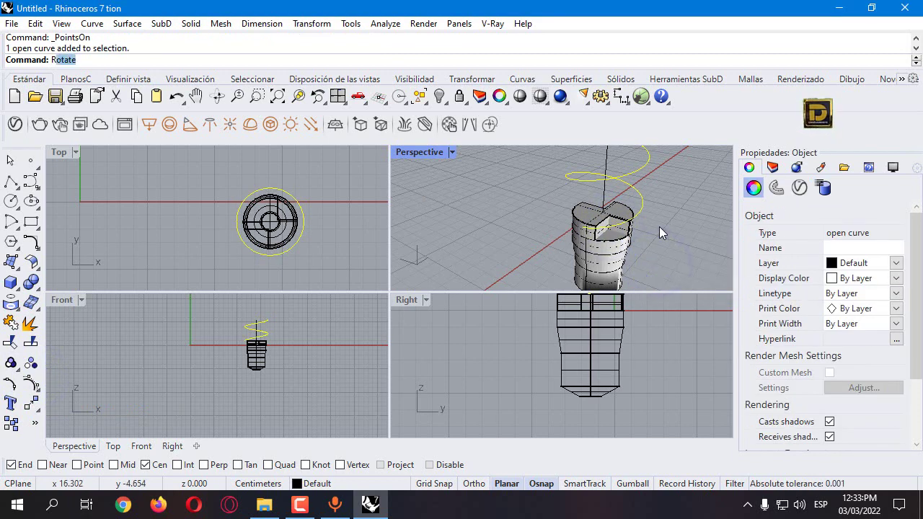
pyautogui.write('ebuild')
pyautogui.press('Return')
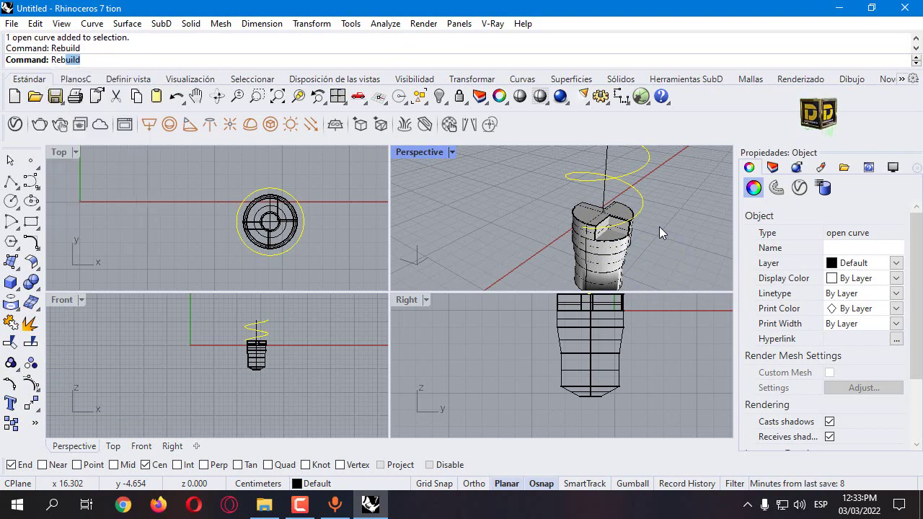
pyautogui.doubleClick(511, 191)
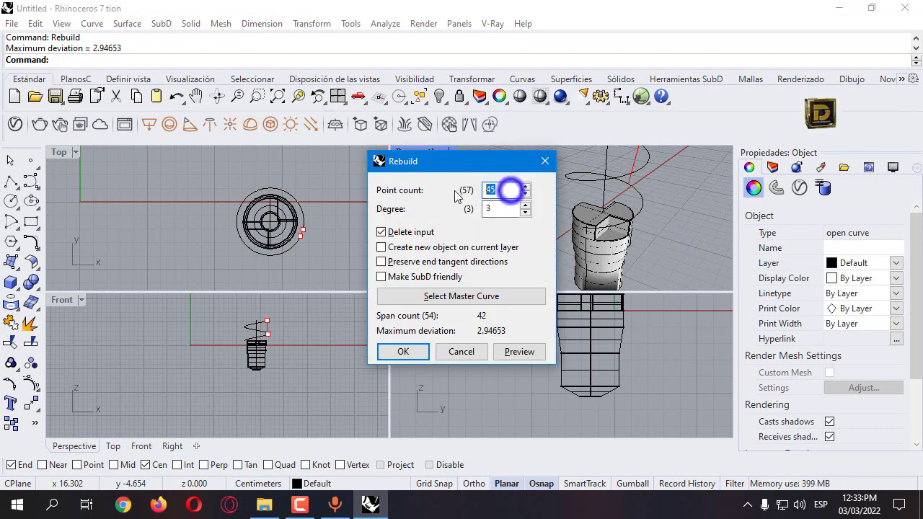
pyautogui.press('Return')
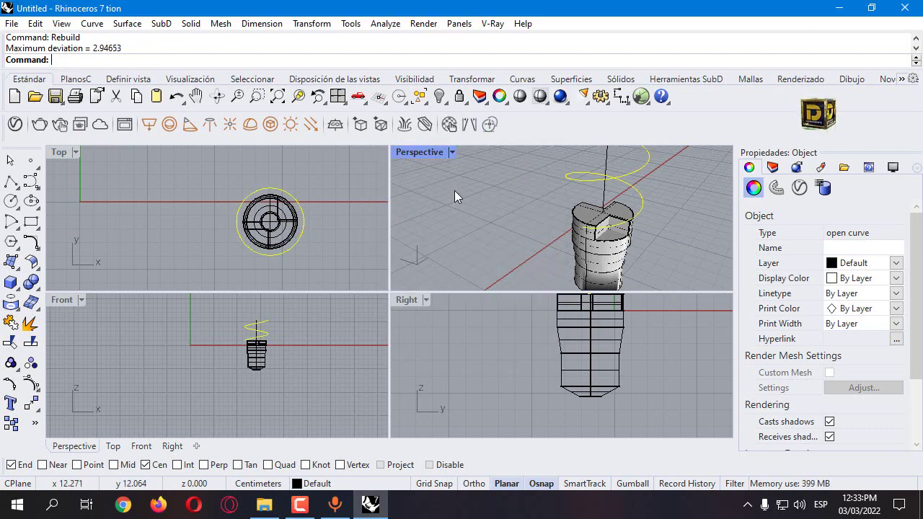
# - Display the control points of the rebuilt helix
pyautogui.rightClick(31, 383)
pyautogui.click(35, 385)
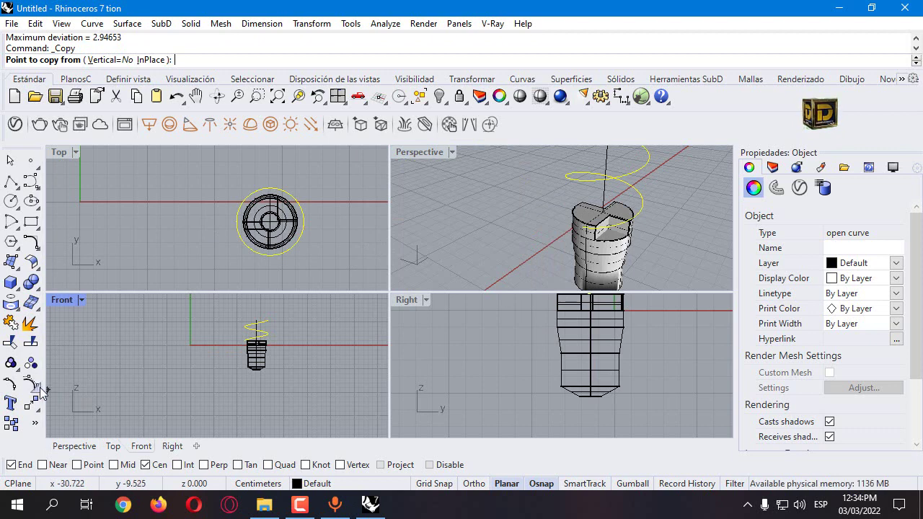
pyautogui.press('Escape')
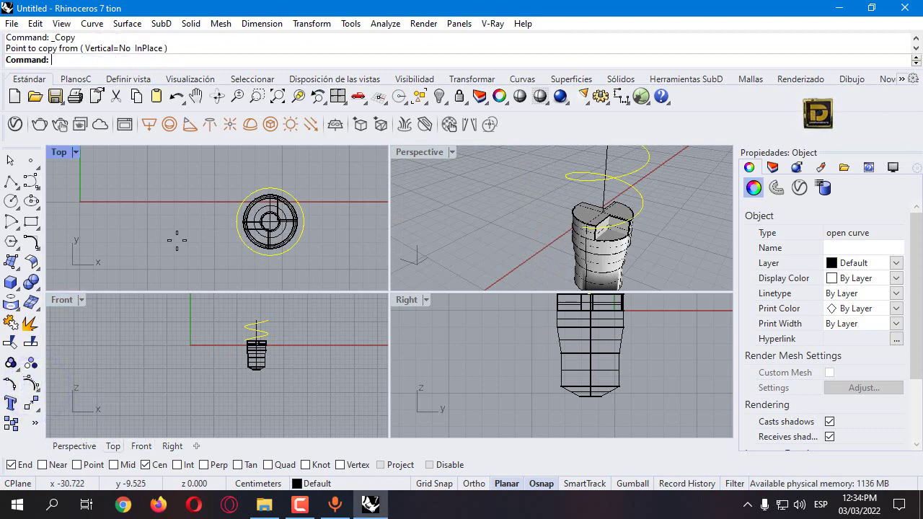
pyautogui.click(33, 383)
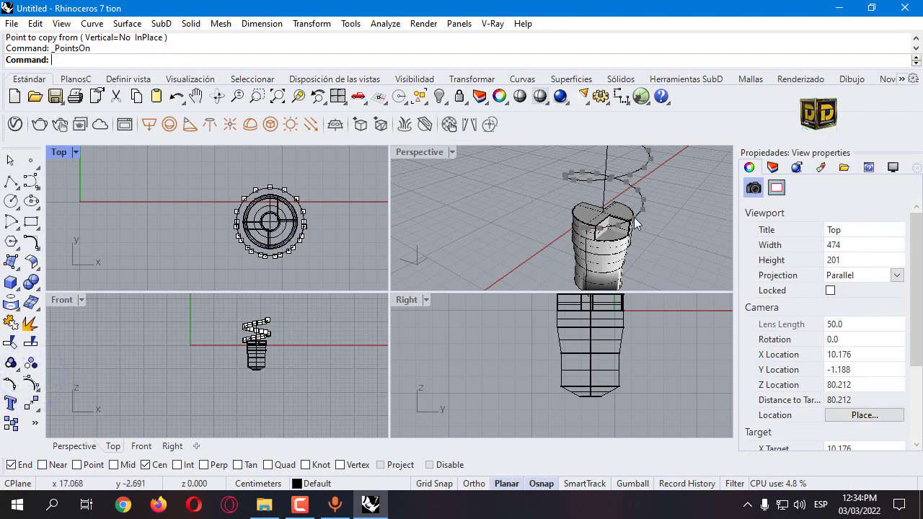
# - Delete the two endmost control points at the helix's lower end, beside the notched cylinder
pyautogui.scroll(5, 595, 240)
pyautogui.scroll(-4, 561, 245)
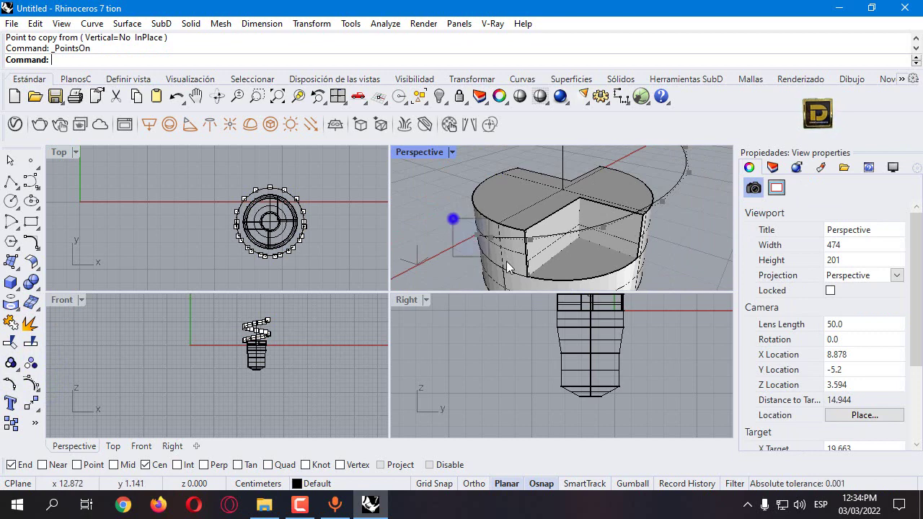
pyautogui.moveTo(508, 267); pyautogui.dragTo(526, 274)
pyautogui.scroll(3, 238, 220)
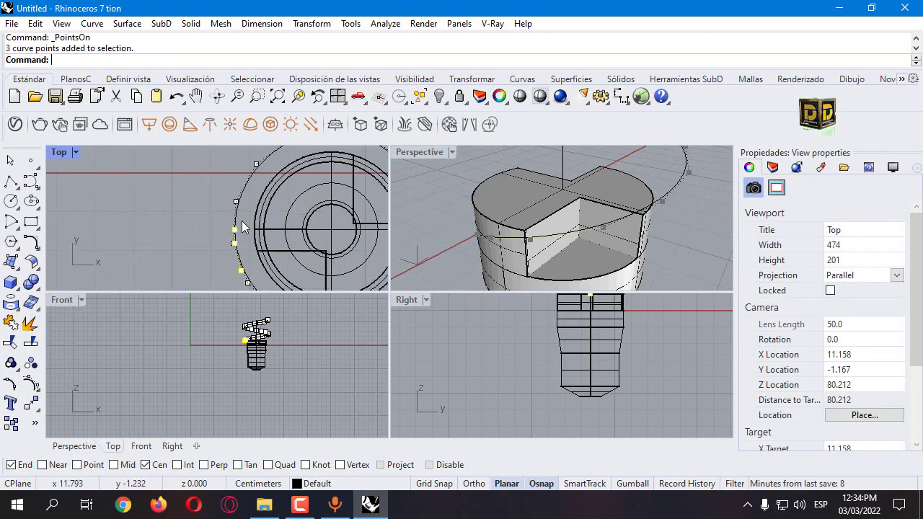
pyautogui.scroll(2, 238, 225)
pyautogui.scroll(-2, 229, 224)
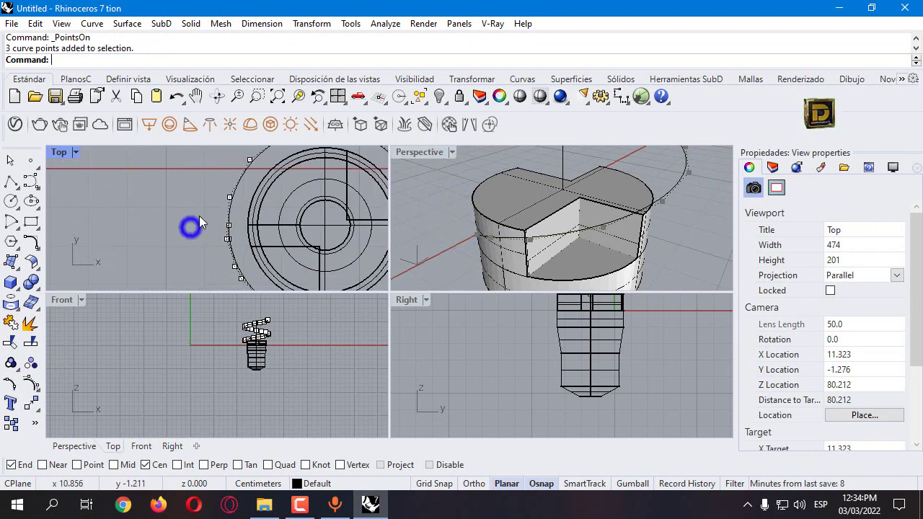
pyautogui.click(228, 225)
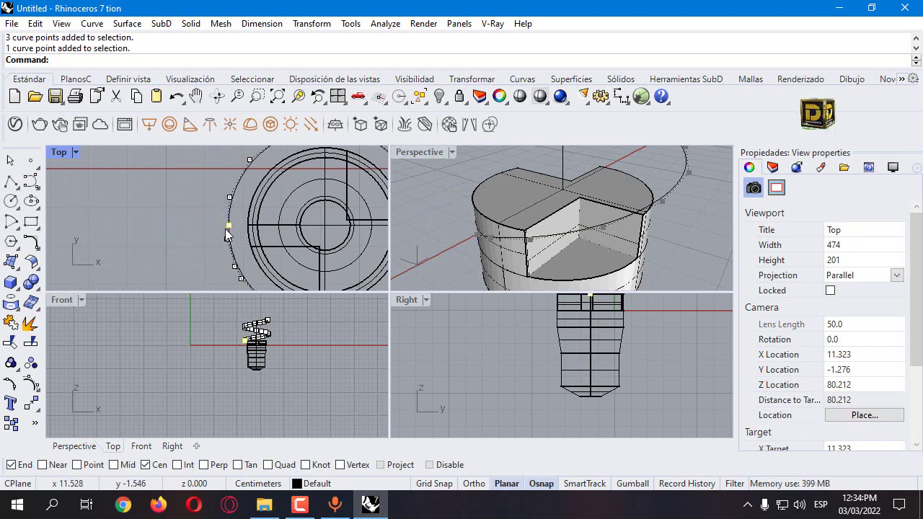
pyautogui.press('Delete')
pyautogui.moveTo(226, 244); pyautogui.dragTo(234, 242)
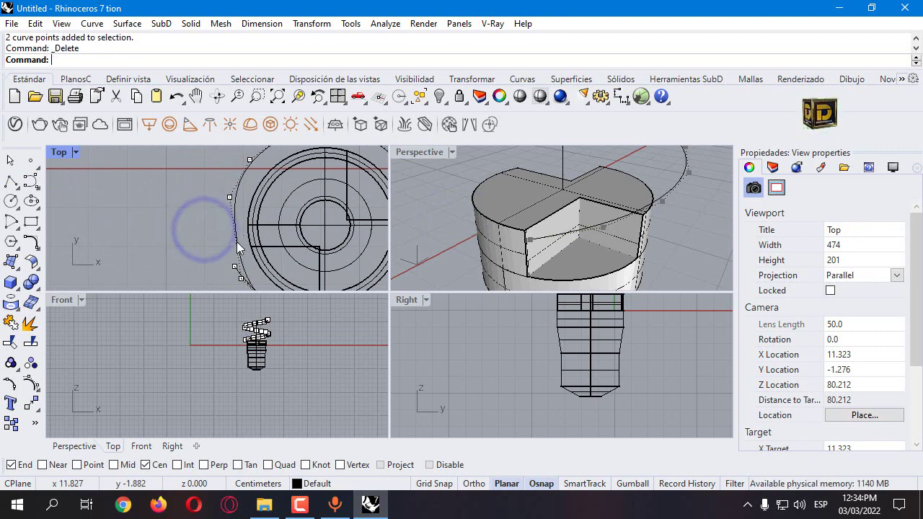
pyautogui.hotkey('ctrl', 'z')
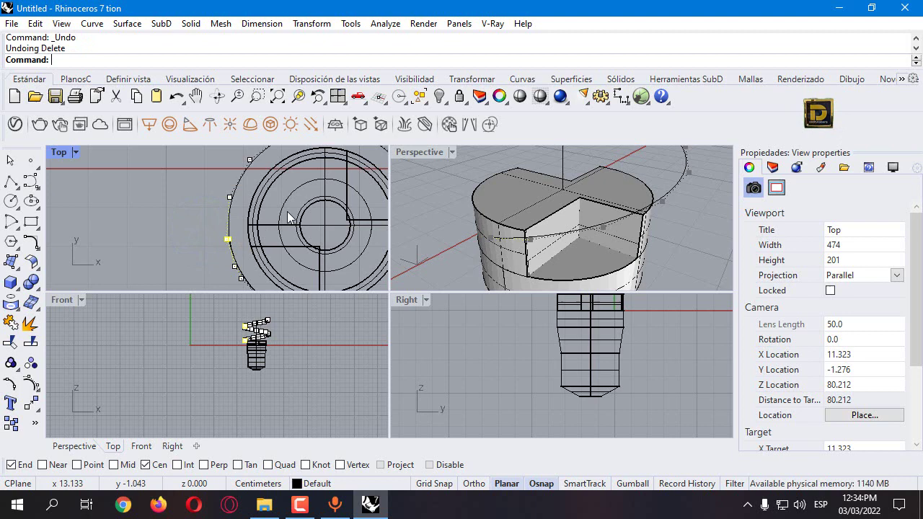
pyautogui.click(484, 244)
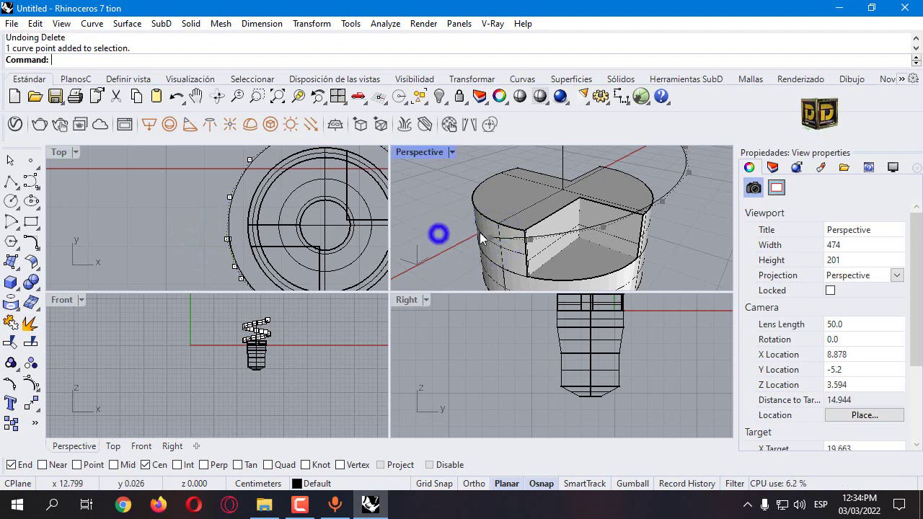
pyautogui.press('Delete')
# - Disable object snaps and move the helix's lower end control point inward to the notch wall in the Top view
pyautogui.click(530, 239)
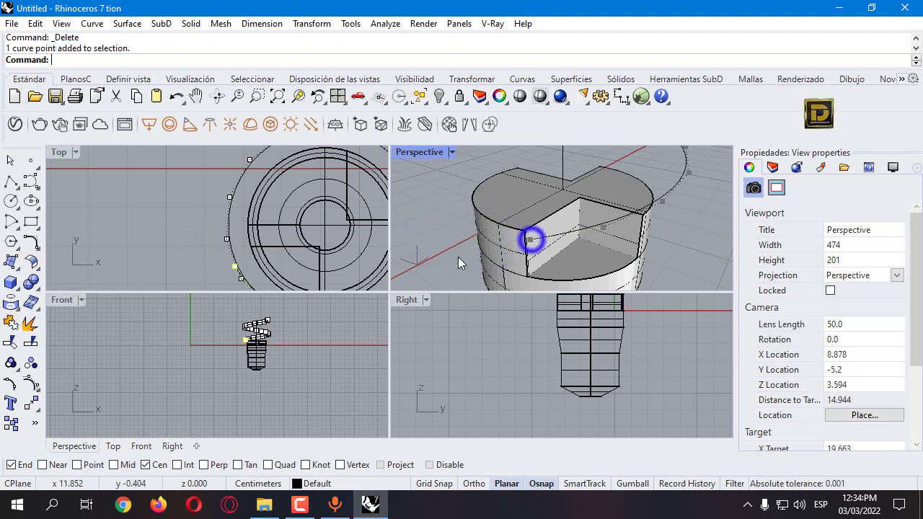
pyautogui.scroll(3, 235, 265)
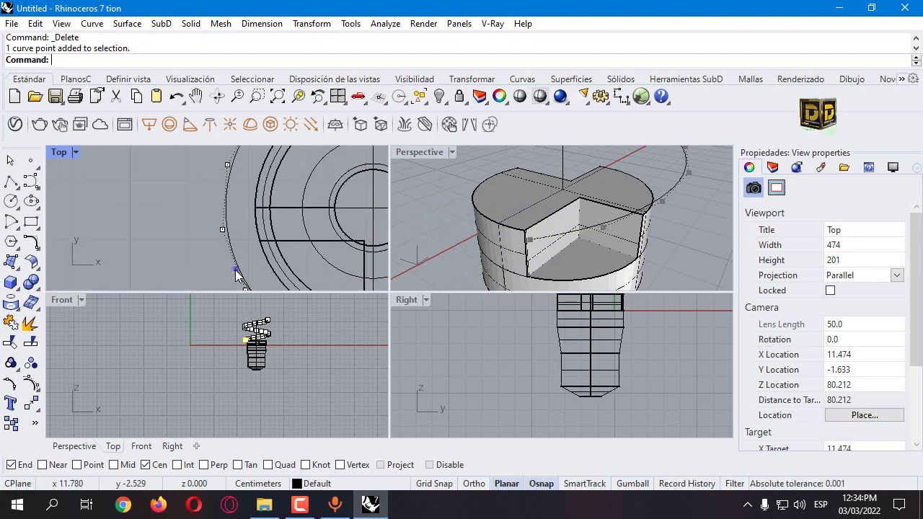
pyautogui.moveTo(235, 273); pyautogui.dragTo(294, 247)
pyautogui.hotkey('ctrl', 'z')
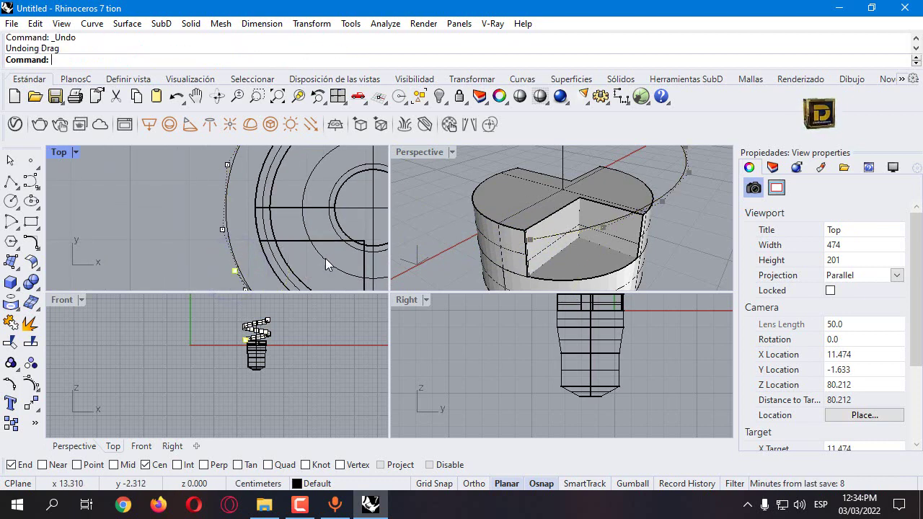
pyautogui.click(443, 465)
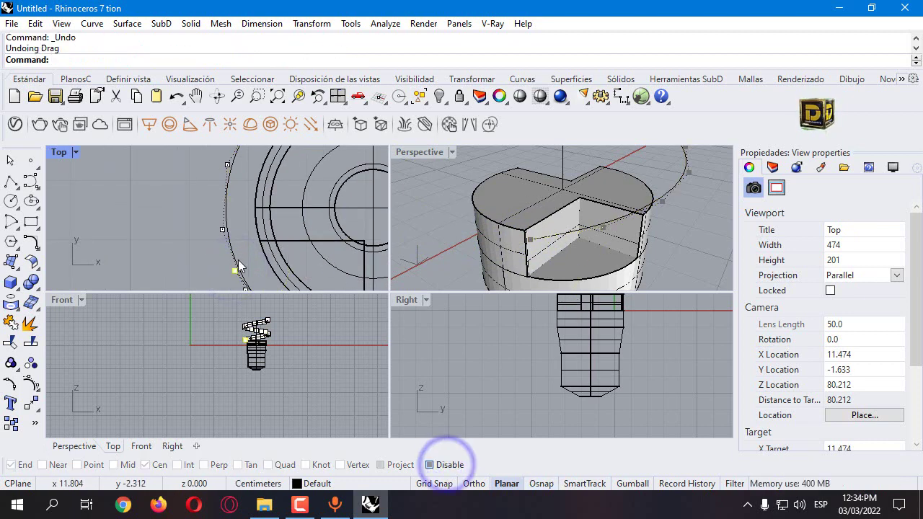
pyautogui.moveTo(235, 273); pyautogui.dragTo(231, 264)
pyautogui.scroll(-3, 263, 259)
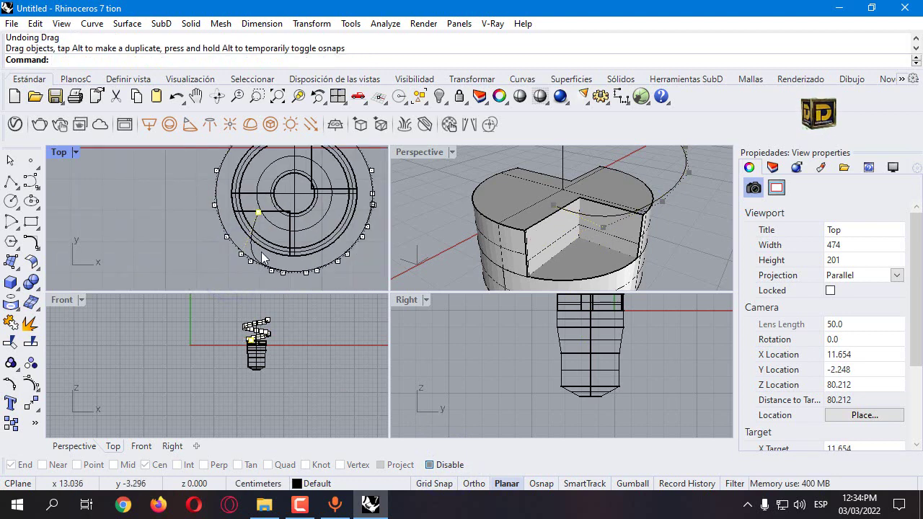
# - Move the second and third control points at the helix's lower end inward in the Top view, curving the end toward the notch
pyautogui.click(604, 231)
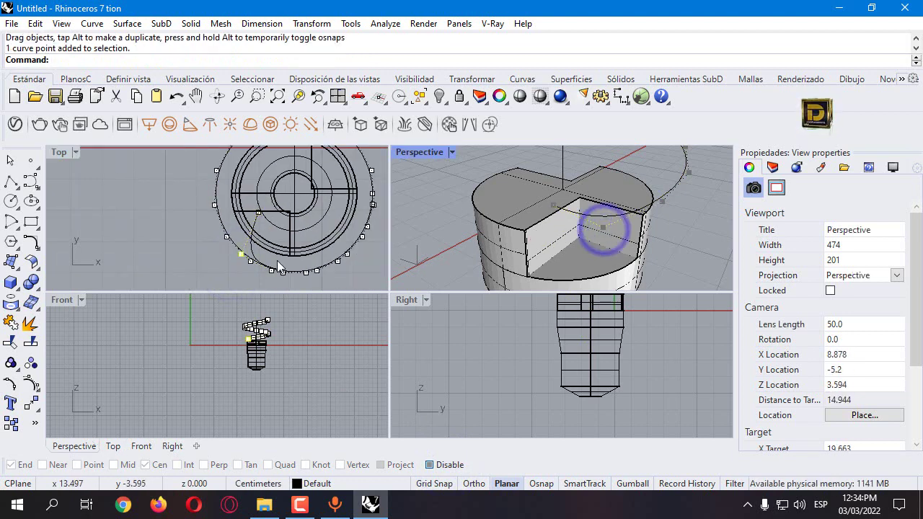
pyautogui.moveTo(240, 255); pyautogui.dragTo(258, 246)
pyautogui.click(664, 200)
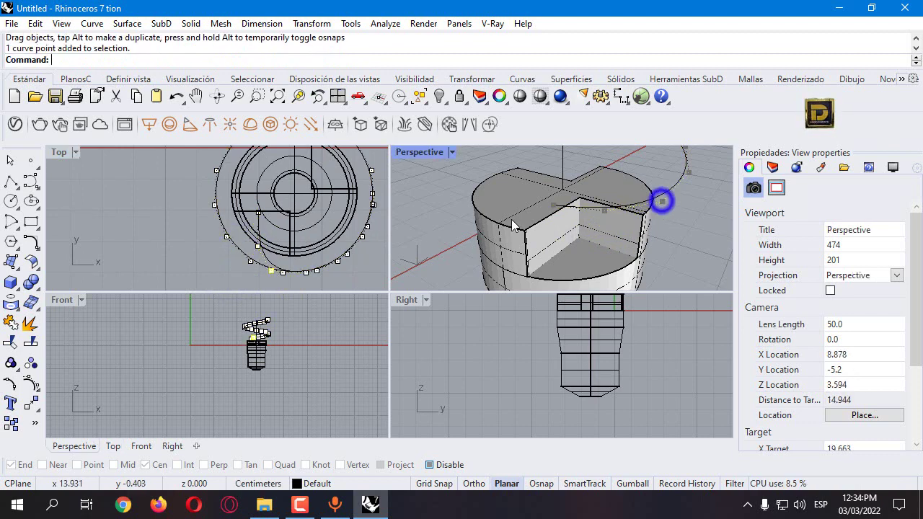
pyautogui.click(663, 200)
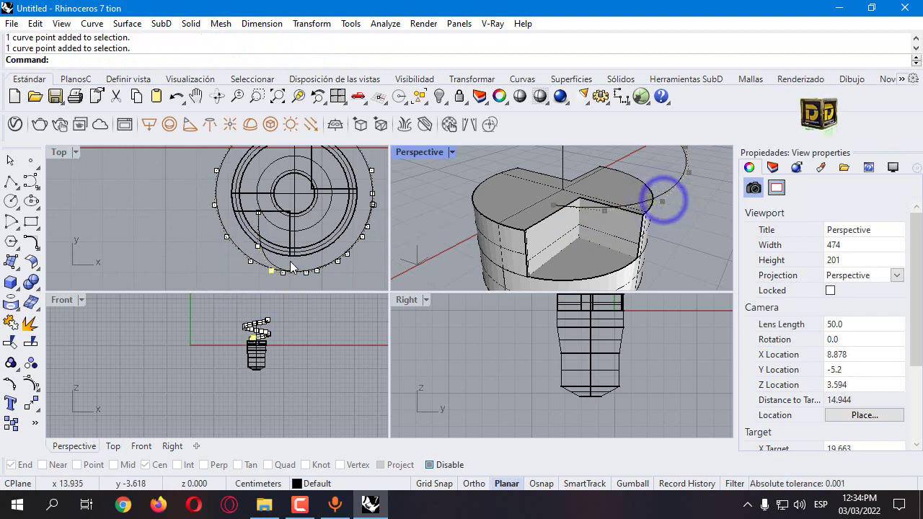
pyautogui.scroll(1, 282, 278)
pyautogui.moveTo(268, 271); pyautogui.dragTo(269, 264)
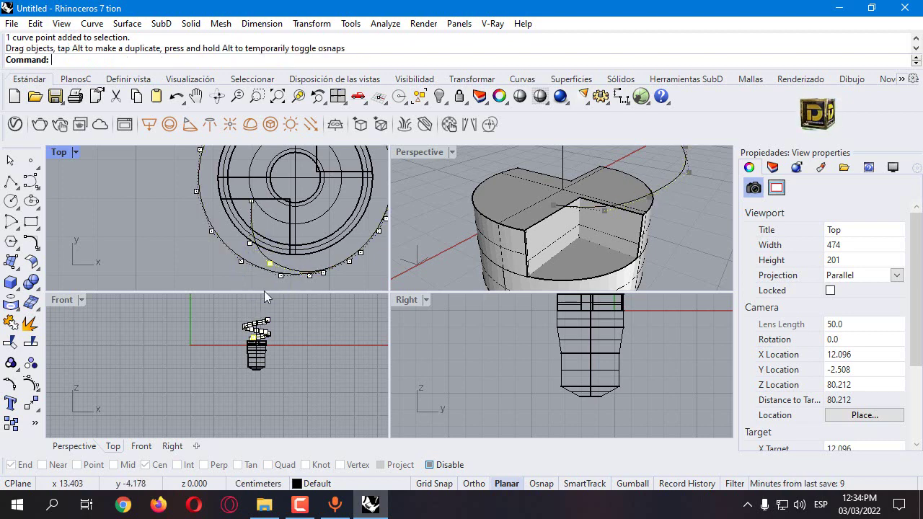
# - Lower the last three control points of the helix's lower end together into the cylinder notch in the Front view
pyautogui.click(567, 240)
pyautogui.click(550, 203)
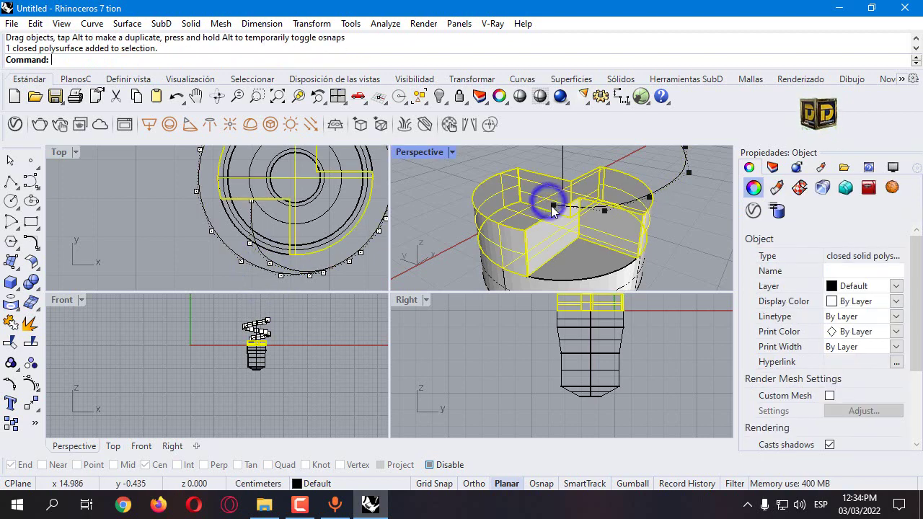
pyautogui.keyDown('shift'); pyautogui.click(609, 214); pyautogui.keyUp('shift')
pyautogui.click(649, 191)
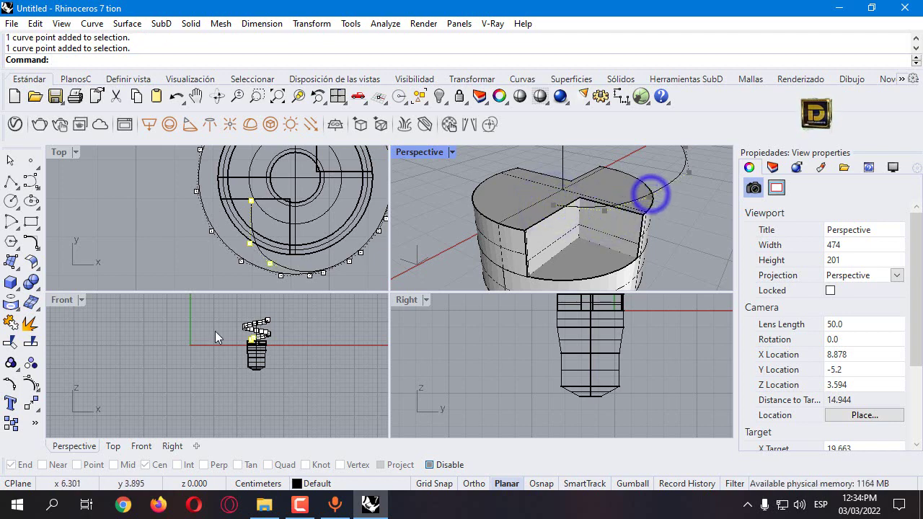
pyautogui.scroll(8, 260, 336)
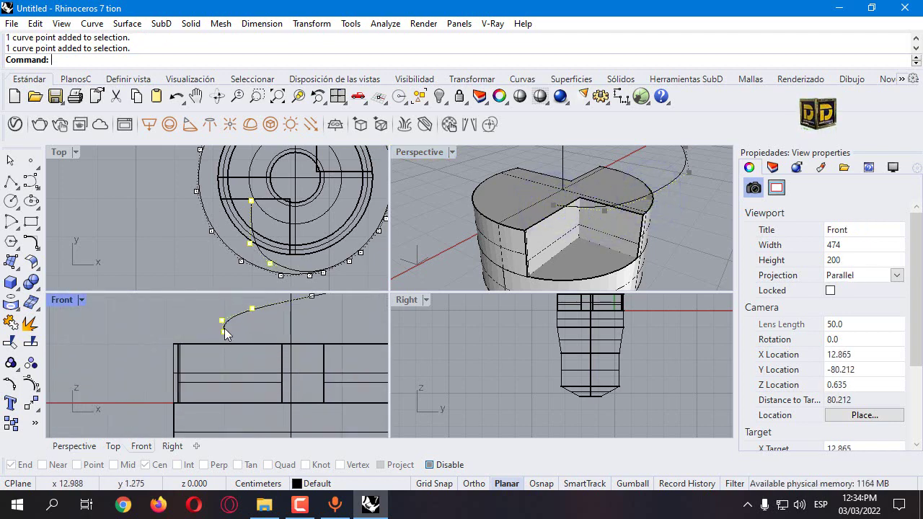
pyautogui.moveTo(224, 332); pyautogui.dragTo(220, 386)
# - Adjust the lowered control points individually in the Front view so the helix end slopes smoothly into the notch
pyautogui.moveTo(222, 381); pyautogui.dragTo(255, 344)
pyautogui.click(209, 330)
pyautogui.scroll(3, 245, 356)
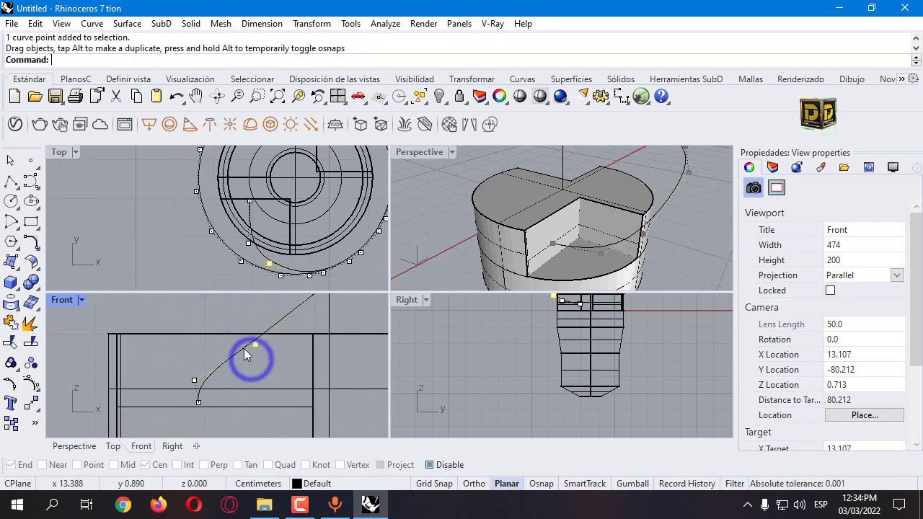
pyautogui.moveTo(194, 380)
pyautogui.mouseDown()
pyautogui.moveTo(202, 402)
pyautogui.moveTo(201, 385)
pyautogui.mouseUp()
pyautogui.scroll(-5, 484, 233)
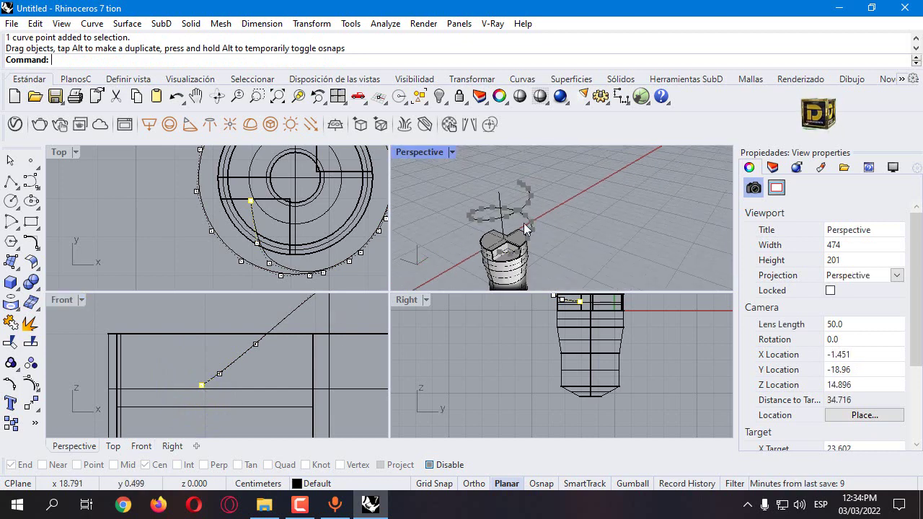
pyautogui.press('Escape')
pyautogui.moveTo(484, 229); pyautogui.dragTo(473, 218, button='right')
pyautogui.doubleClick(427, 153)
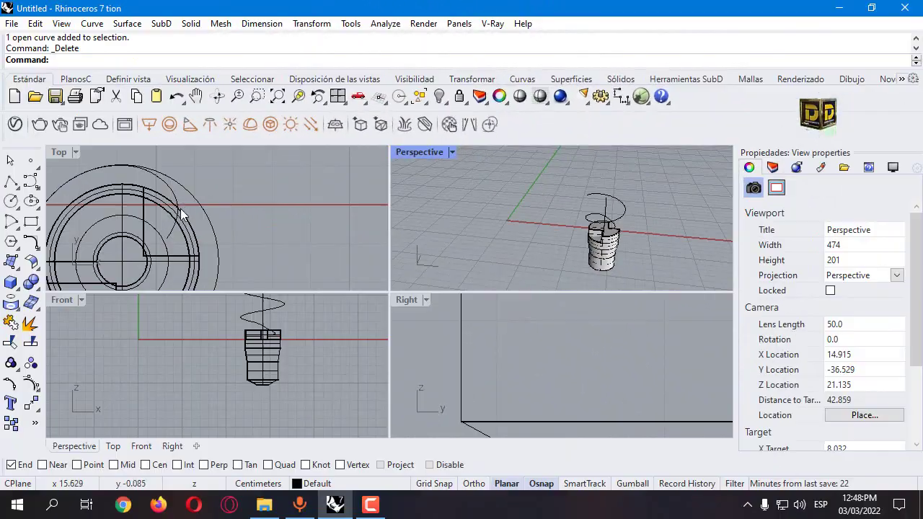
# - Duplicate the reshaped helix in place and rotate the copy 180 degrees about the cylinder's centre in the Top view
pyautogui.click(178, 203)
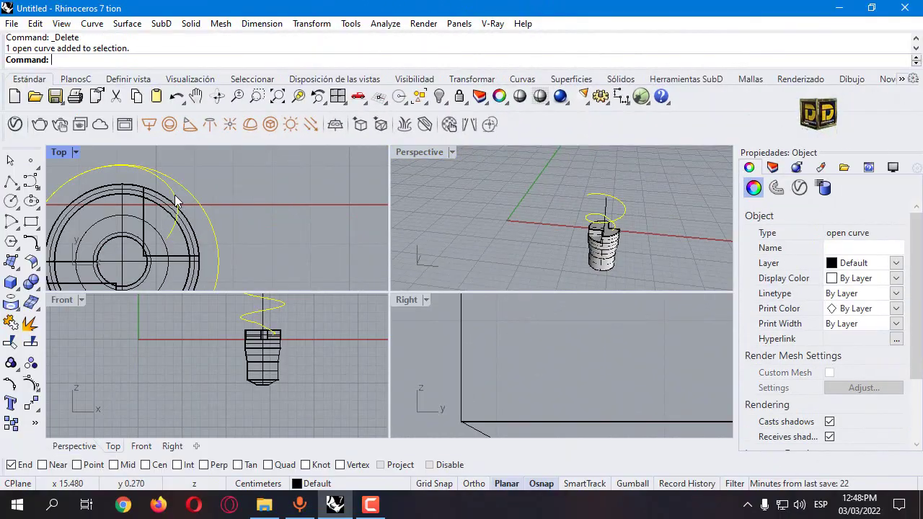
pyautogui.hotkey('ctrl', 'c')
pyautogui.hotkey('ctrl', 'v')
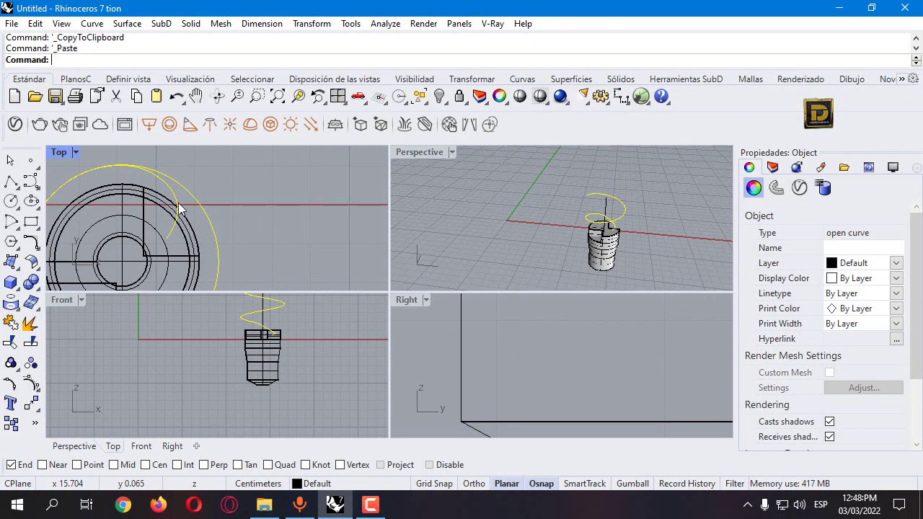
pyautogui.click(312, 23)
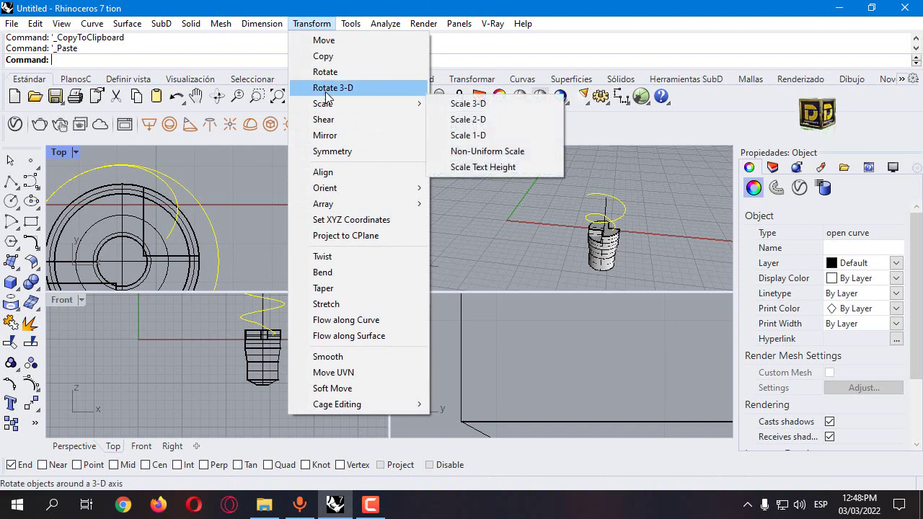
pyautogui.click(328, 71)
pyautogui.scroll(-3, 241, 223)
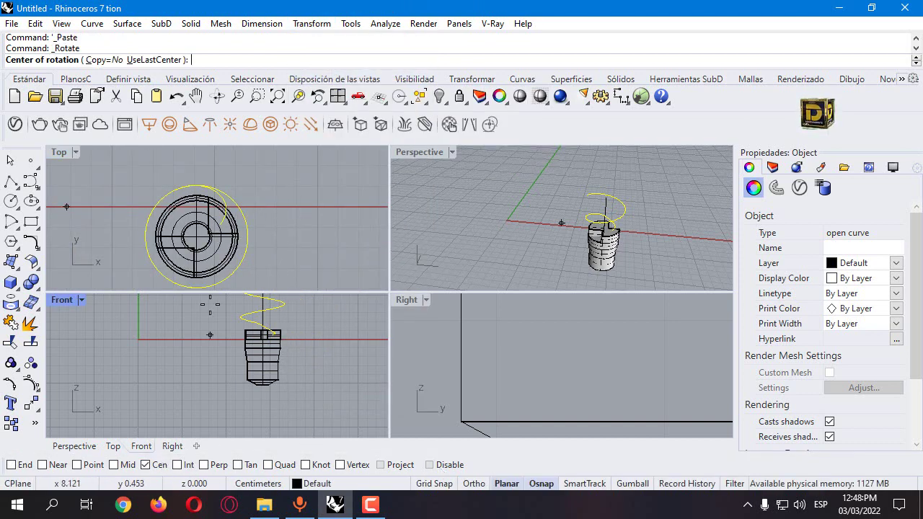
pyautogui.click(196, 237)
pyautogui.click(340, 237)
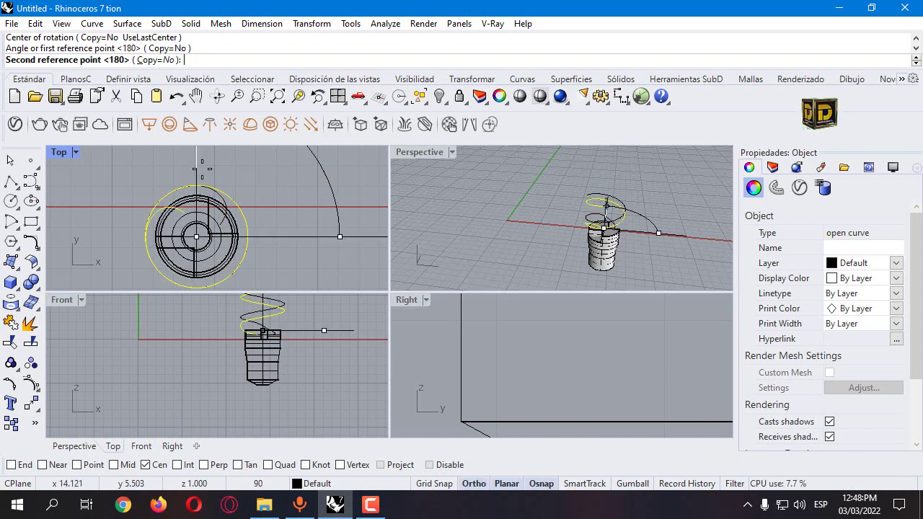
pyautogui.click(109, 216)
pyautogui.click(288, 236)
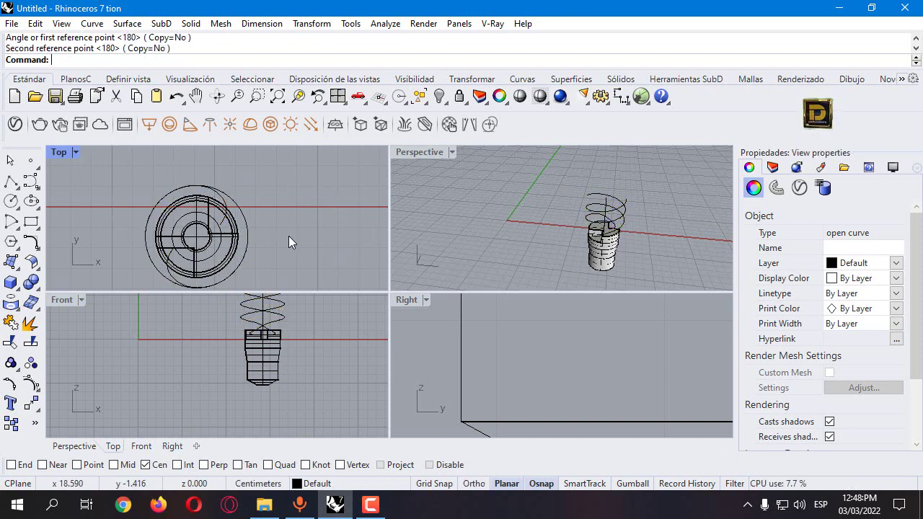
# - Connect the upper ends of the two helices with a joined curve blend using Position continuity at both ends
pyautogui.doubleClick(404, 153)
pyautogui.scroll(3, 483, 263)
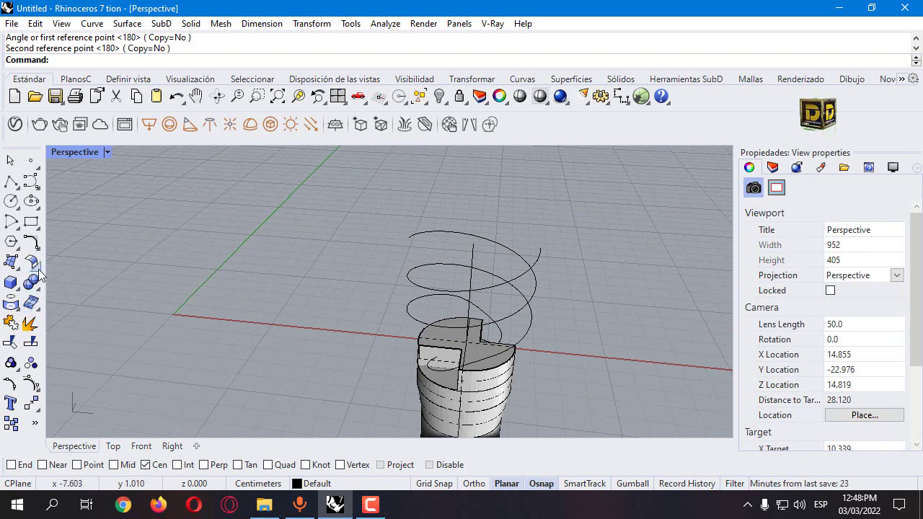
pyautogui.click(32, 244)
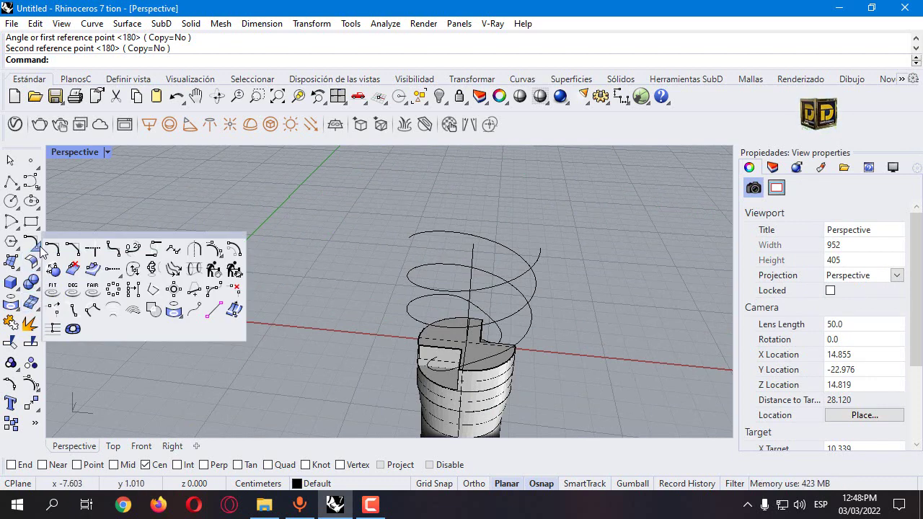
pyautogui.click(114, 249)
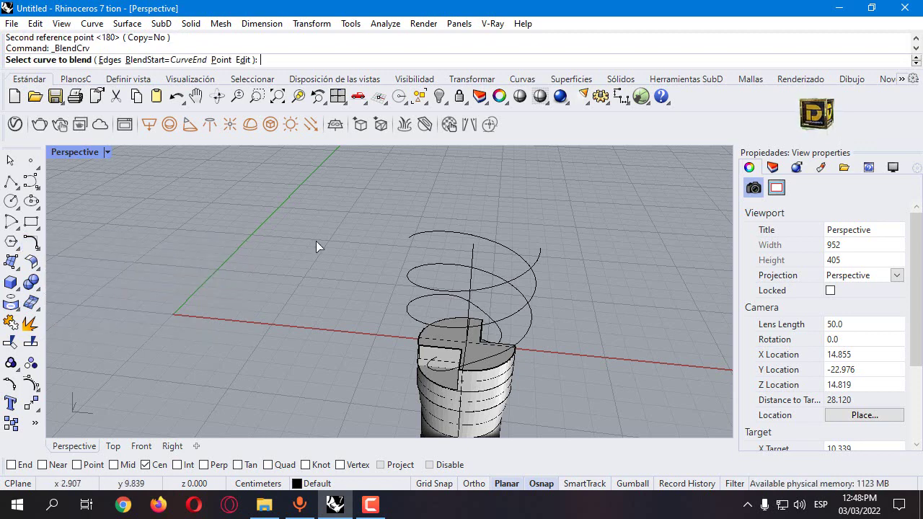
pyautogui.click(416, 242)
pyautogui.click(538, 251)
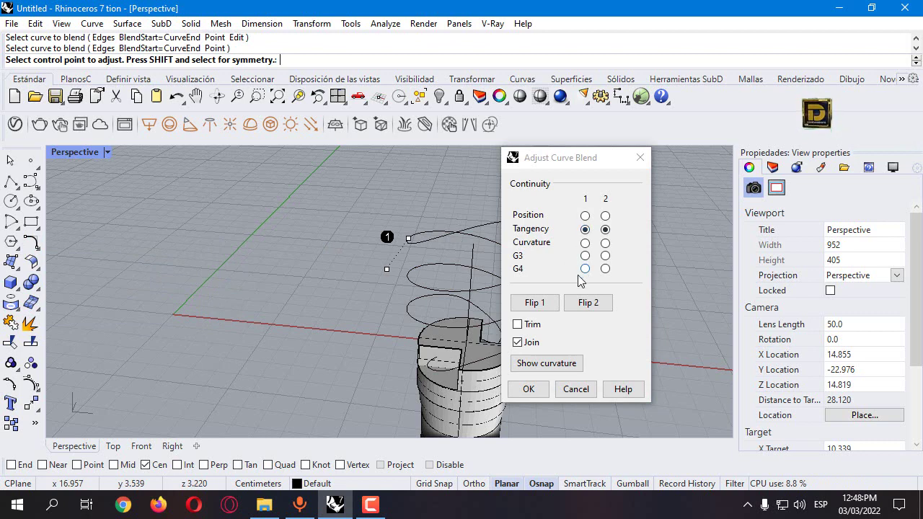
pyautogui.click(585, 215)
pyautogui.click(605, 215)
pyautogui.moveTo(570, 157); pyautogui.dragTo(638, 155)
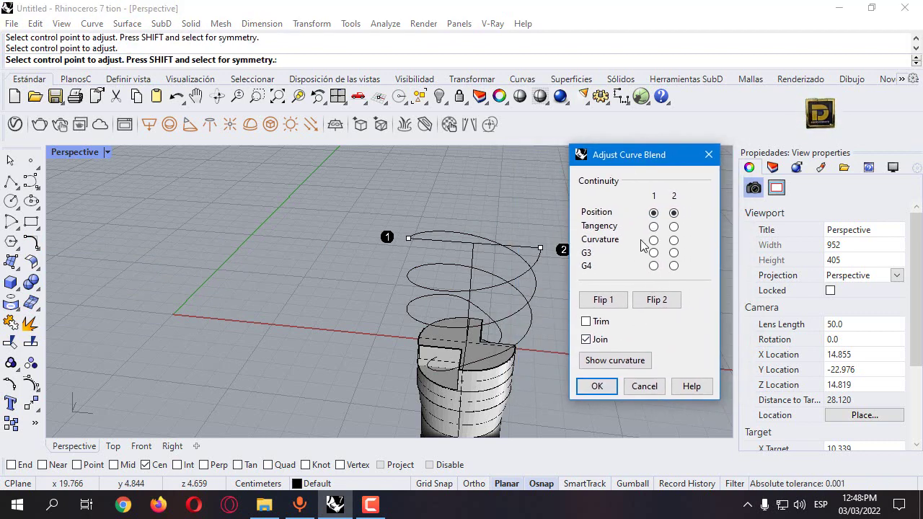
pyautogui.moveTo(548, 404); pyautogui.dragTo(577, 393, button='right')
pyautogui.click(596, 386)
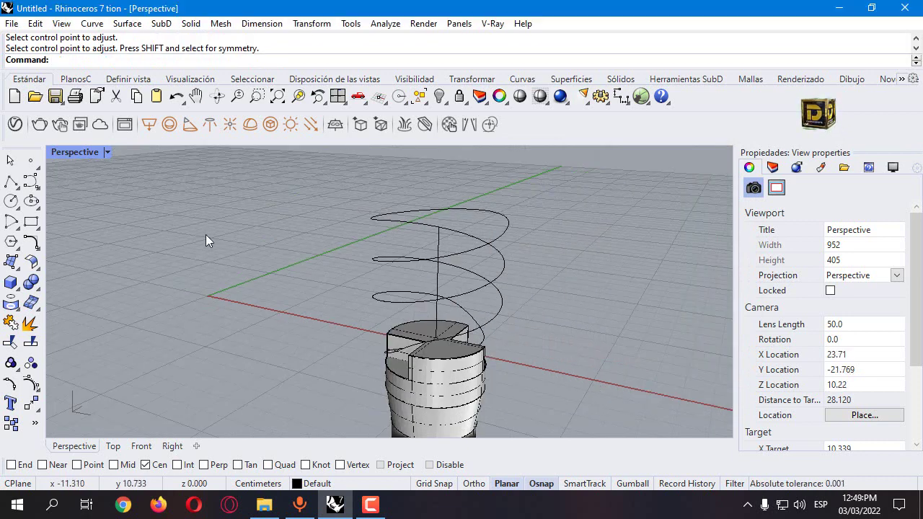
# - Shorten the joined double spiral vertically with Scale 1-D in the Front view, using the notched cylinder's top centre as base point
pyautogui.doubleClick(79, 154)
pyautogui.moveTo(256, 318); pyautogui.dragTo(267, 348, button='right')
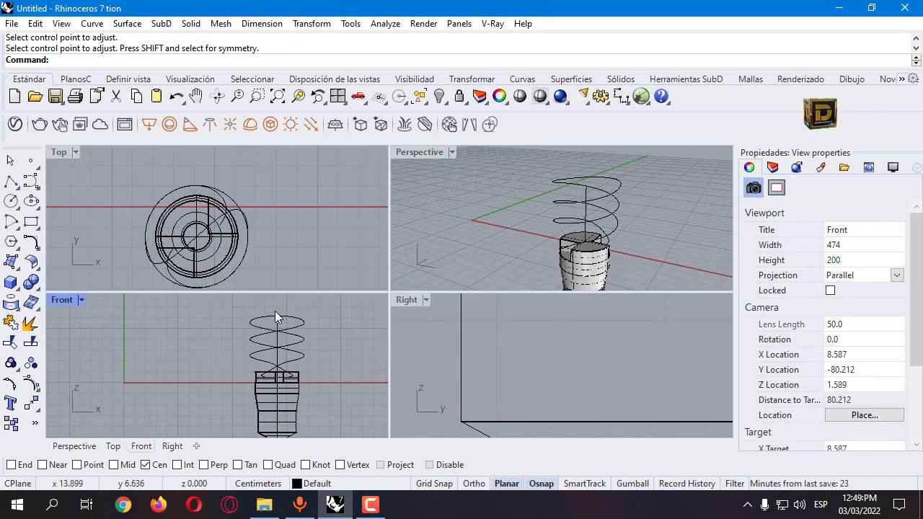
pyautogui.click(282, 315)
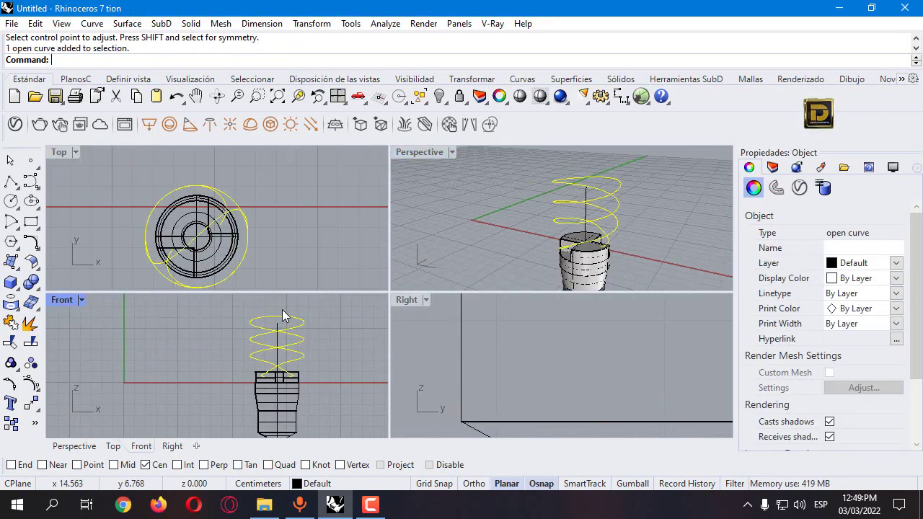
pyautogui.click(312, 23)
pyautogui.moveTo(357, 110)
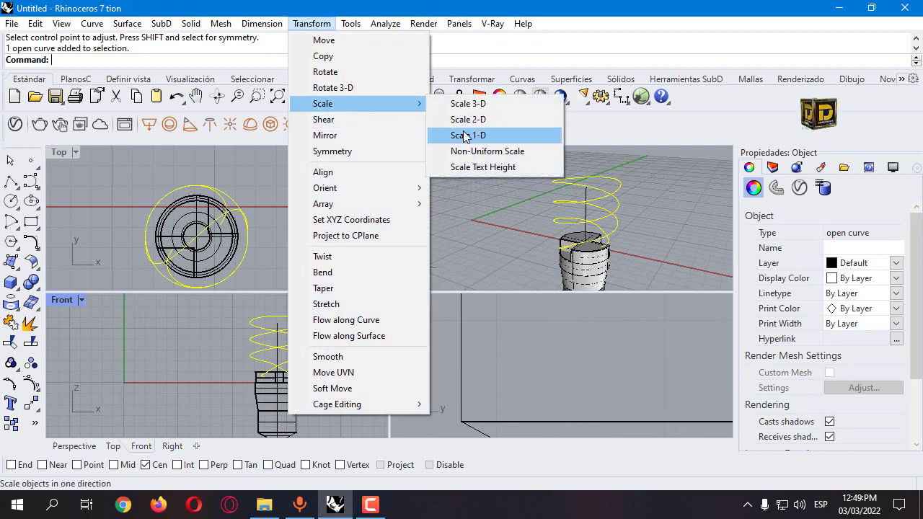
pyautogui.click(462, 135)
pyautogui.click(279, 374)
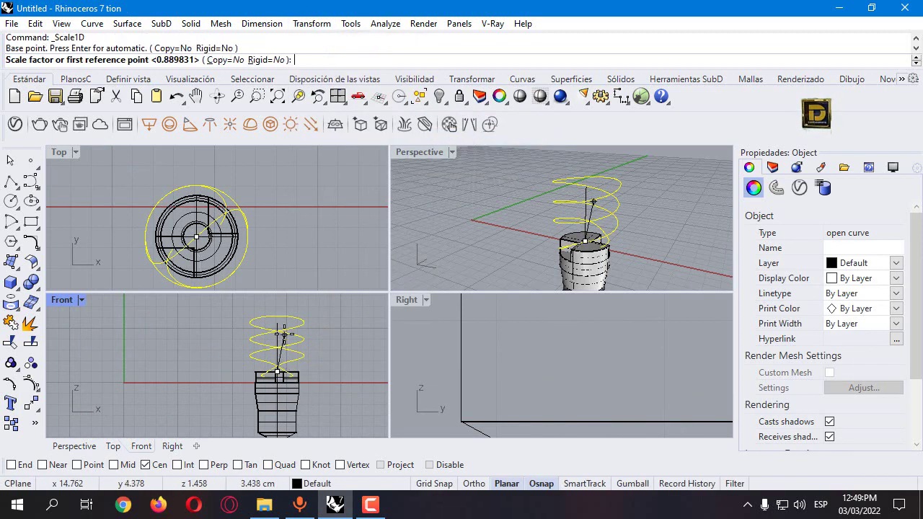
pyautogui.scroll(5, 285, 332)
pyautogui.click(269, 298)
pyautogui.click(269, 329)
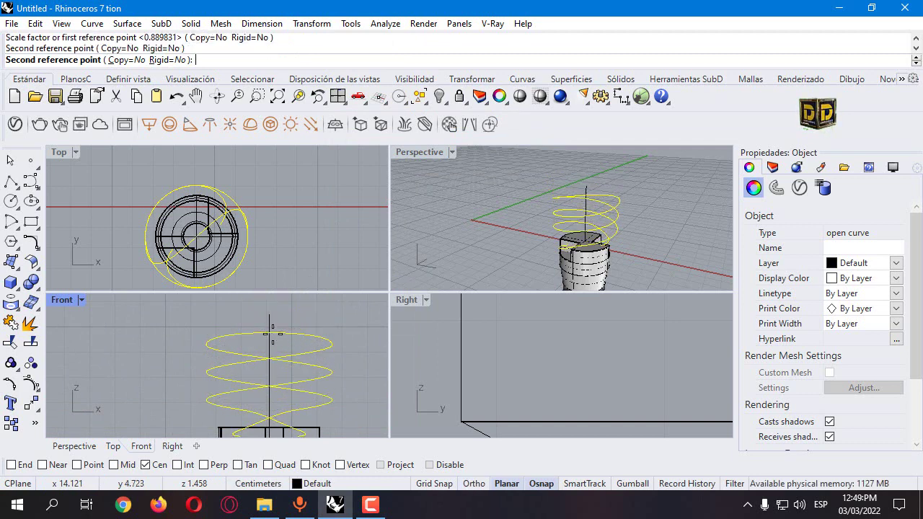
pyautogui.click(320, 320)
# - Create a pipe along the joined double spiral with a 0.600 cm diameter at both ends and flat caps
pyautogui.doubleClick(422, 152)
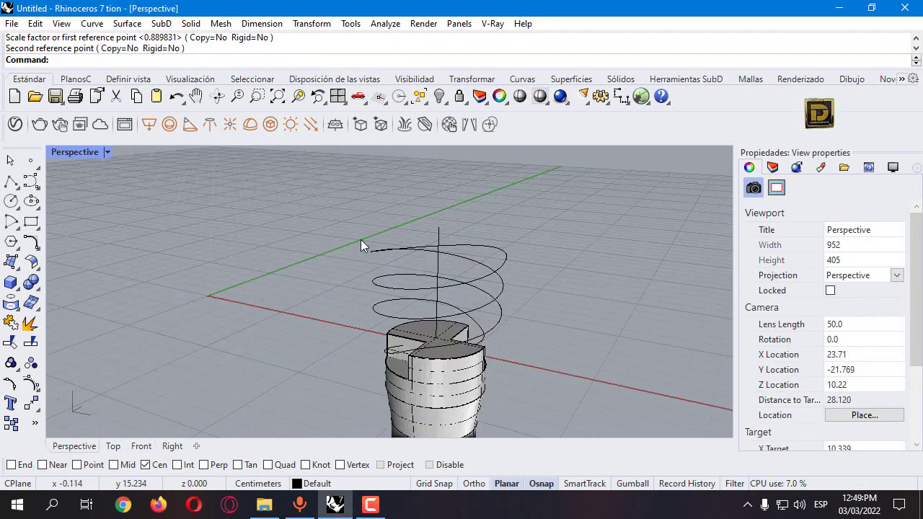
pyautogui.write('_Pipe')
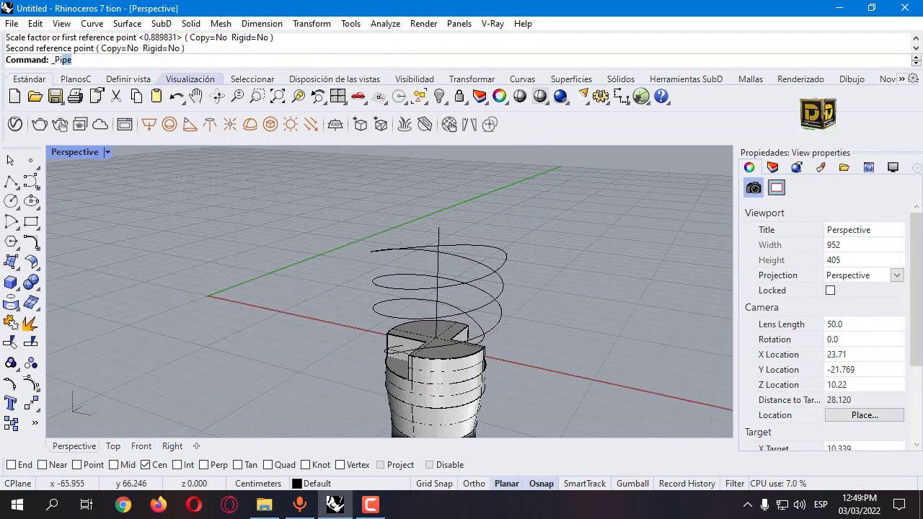
pyautogui.press('Return')
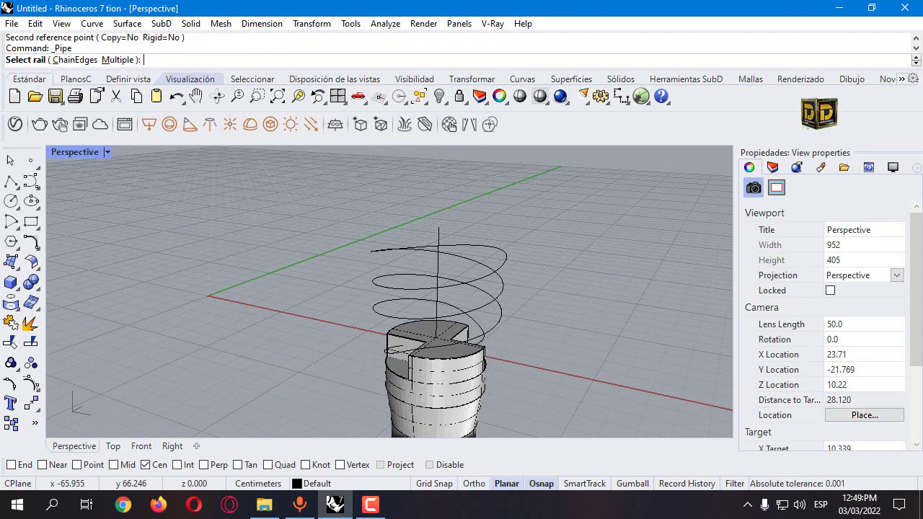
pyautogui.click(389, 272)
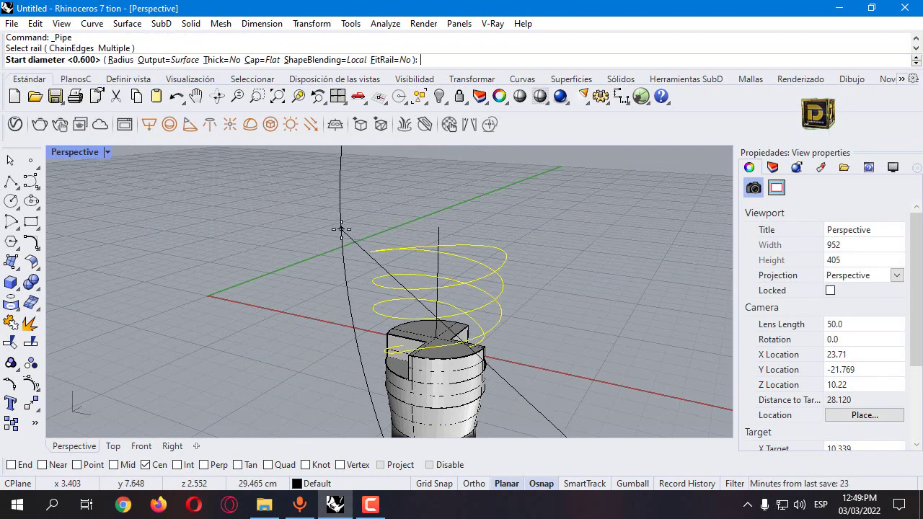
pyautogui.press('Return')
pyautogui.press('Return')
pyautogui.press('Return')
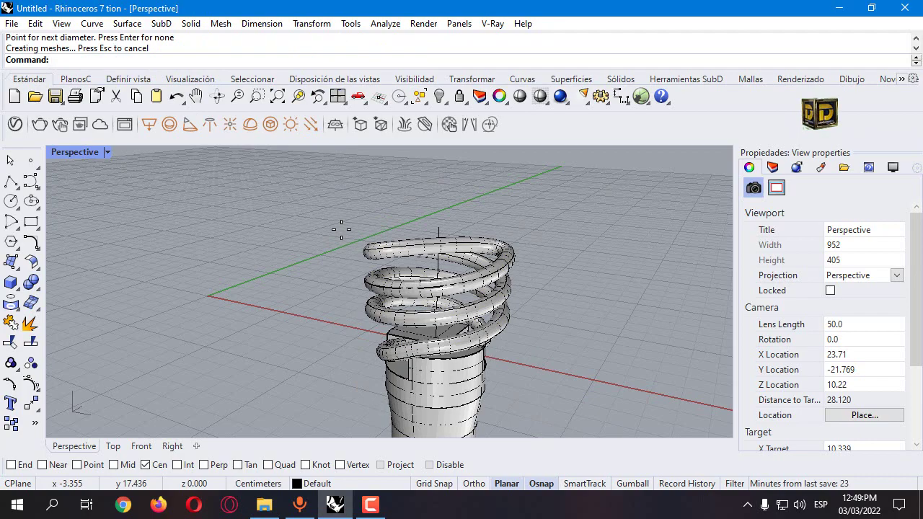
# - Examine the piped spiral and the lower body from several angles in the Perspective view
pyautogui.moveTo(341, 230); pyautogui.dragTo(534, 339, button='right')
pyautogui.doubleClick(80, 153)
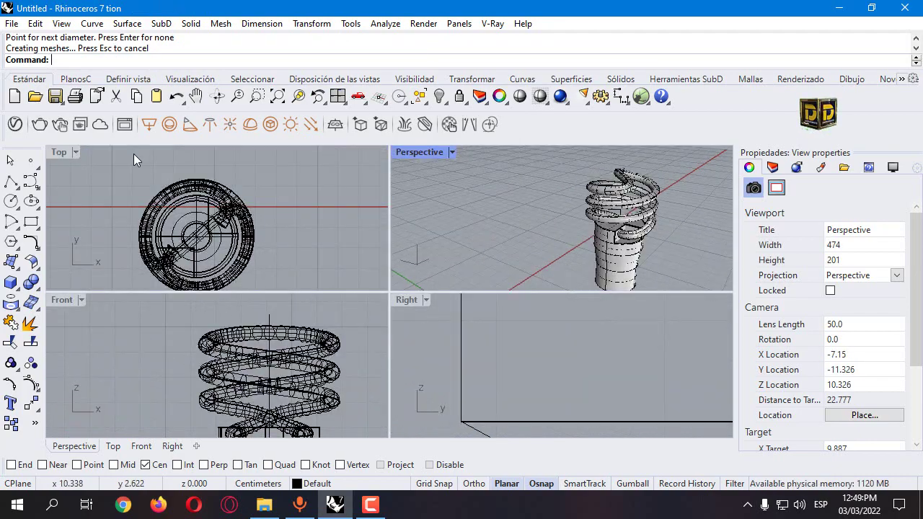
pyautogui.scroll(-2, 519, 170)
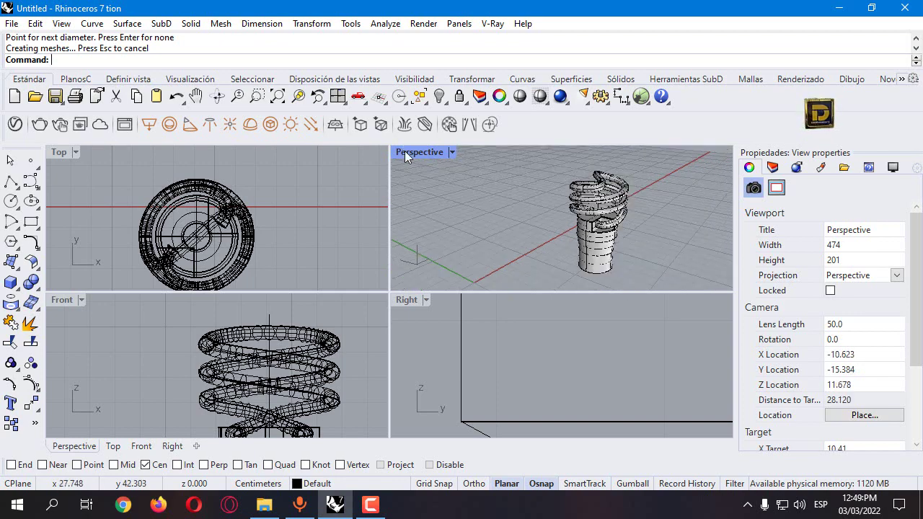
pyautogui.doubleClick(405, 152)
pyautogui.scroll(3, 367, 315)
pyautogui.click(437, 361)
pyautogui.scroll(2, 470, 294)
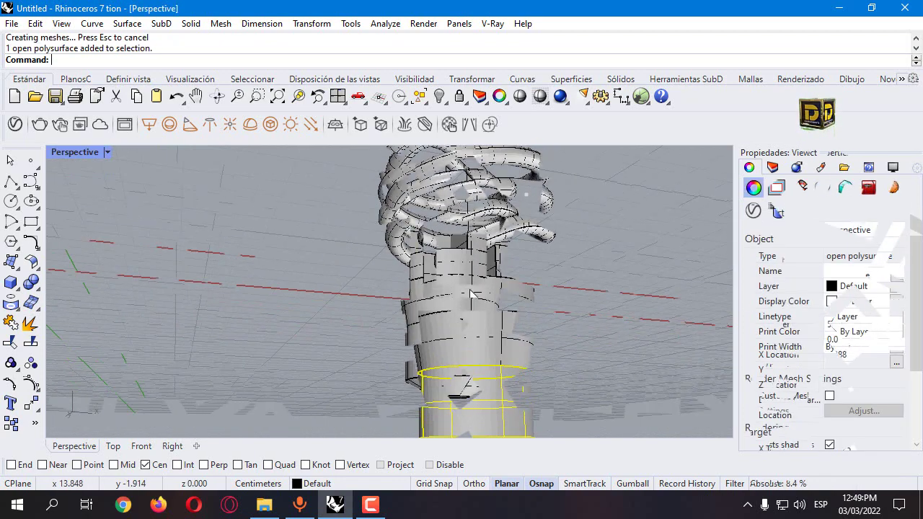
# - Draw a three-turn helix around the straight lower section of the body, between its lower and upper rim centres, with its radius matching the body
pyautogui.click(131, 226)
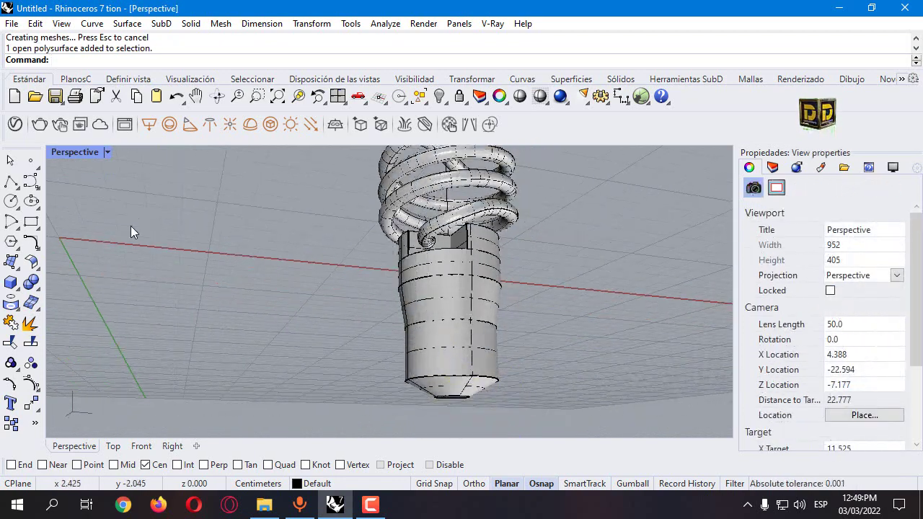
pyautogui.click(38, 191)
pyautogui.click(70, 228)
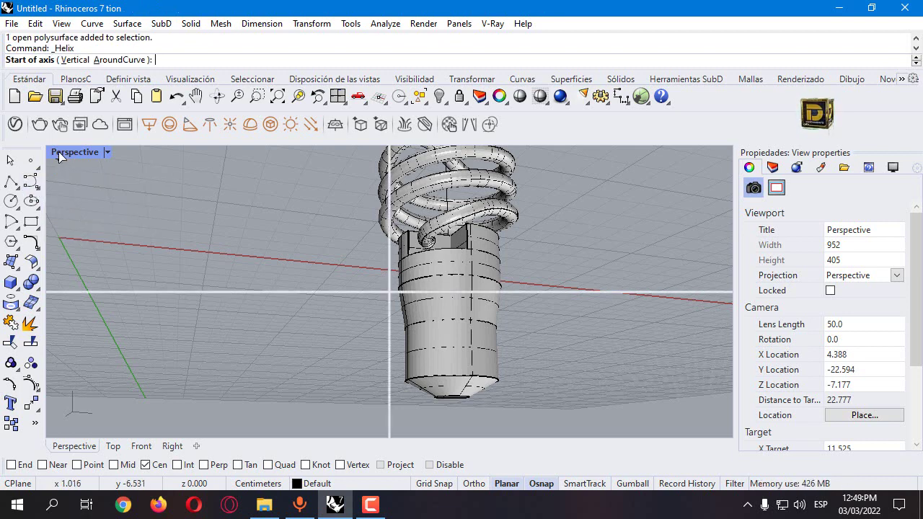
pyautogui.doubleClick(59, 154)
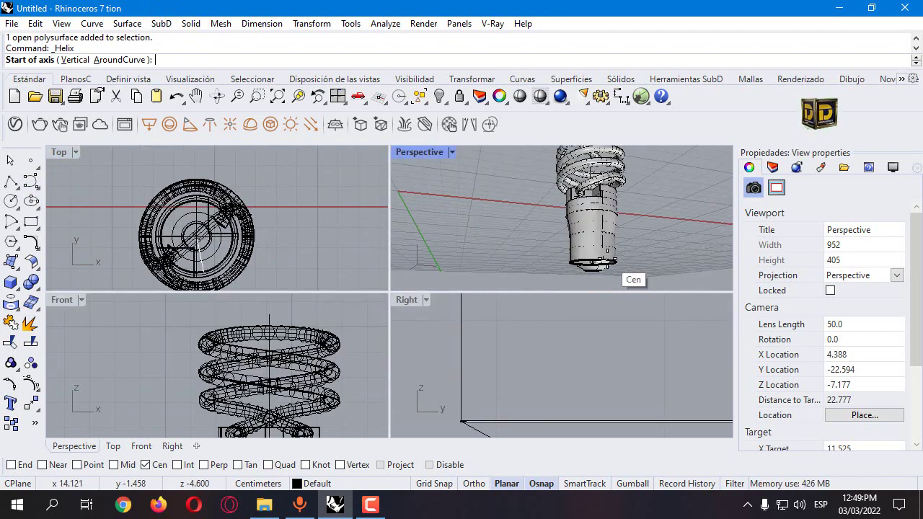
pyautogui.click(593, 266)
pyautogui.scroll(-3, 217, 375)
pyautogui.scroll(6, 209, 386)
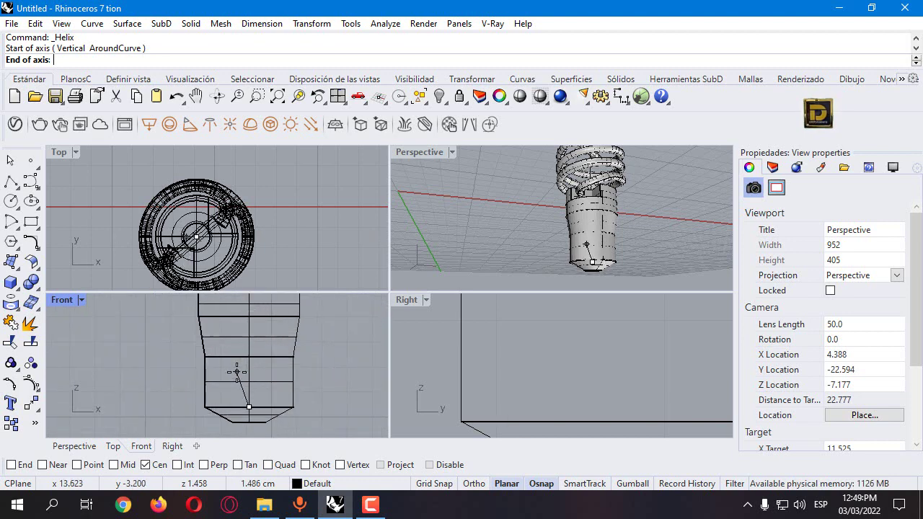
pyautogui.click(260, 371)
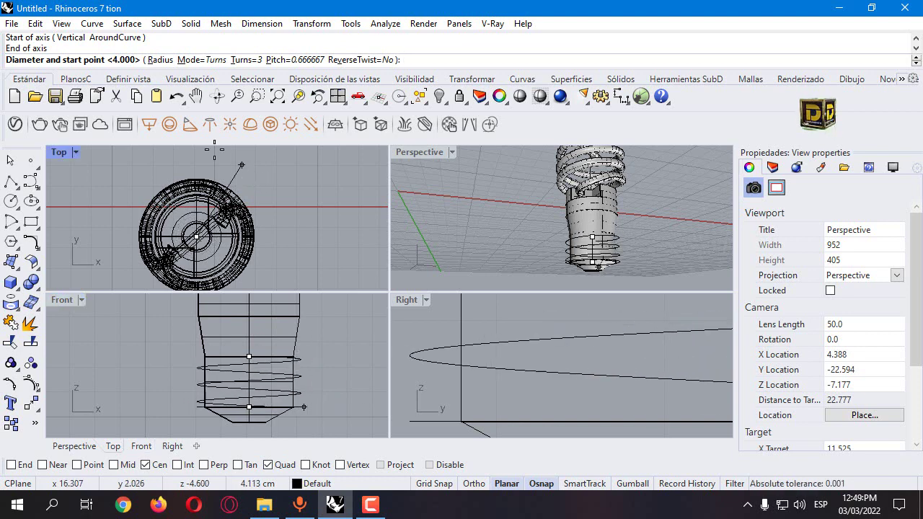
pyautogui.click(160, 61)
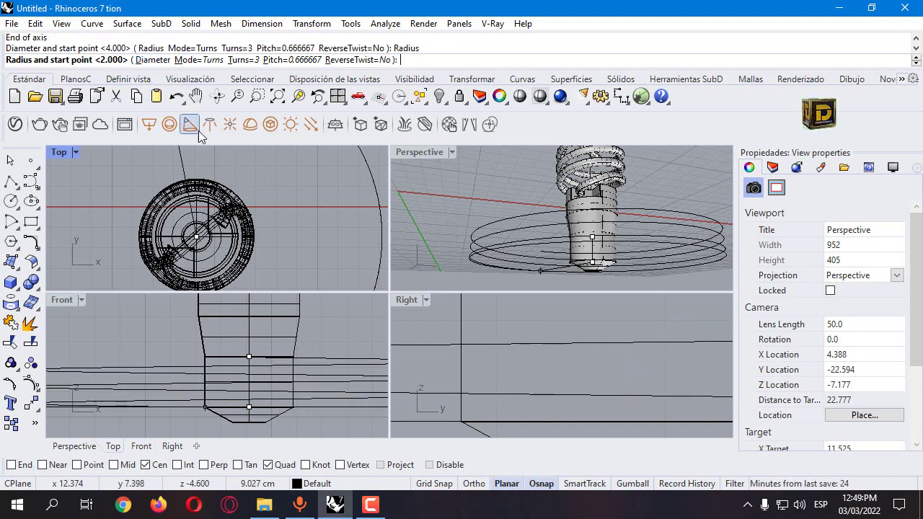
pyautogui.click(300, 358)
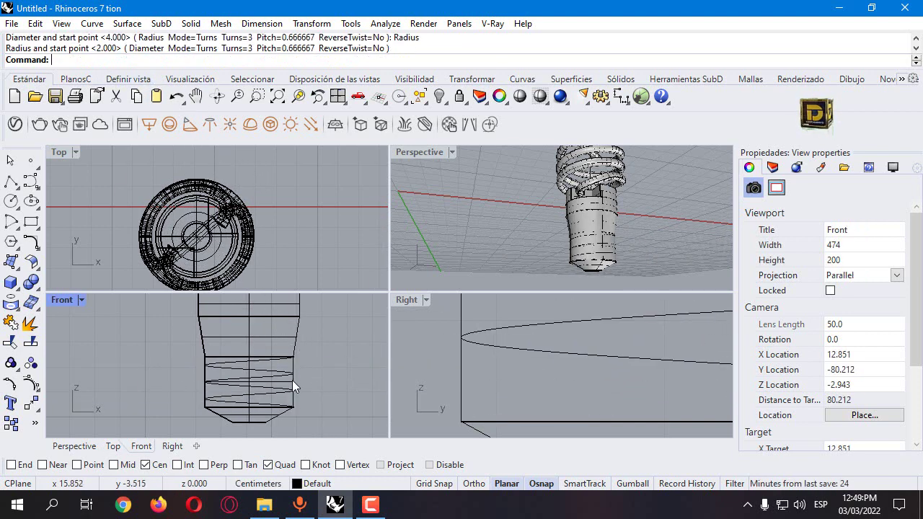
# - Hide the lower body solid, its two small circles, the larger circle and the profile line, leaving the helix exposed
pyautogui.click(282, 380)
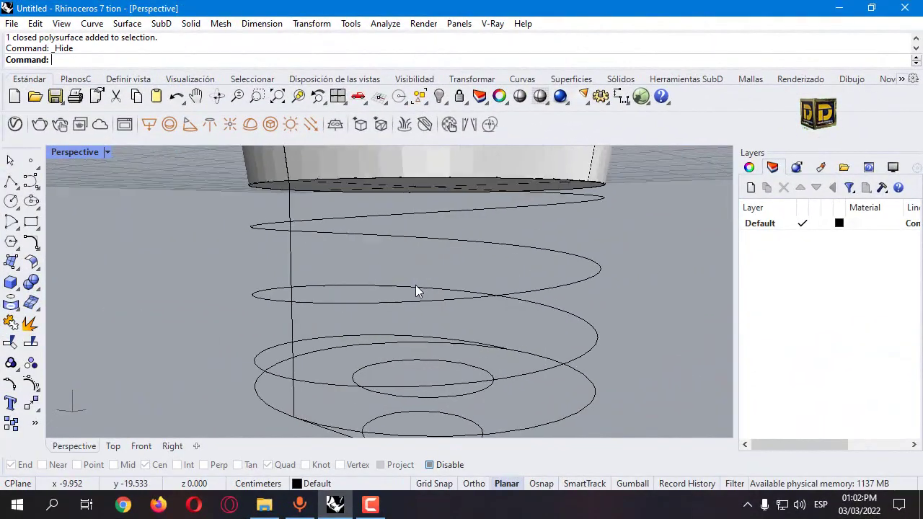
pyautogui.scroll(-3, 476, 282)
pyautogui.moveTo(309, 277); pyautogui.dragTo(444, 394)
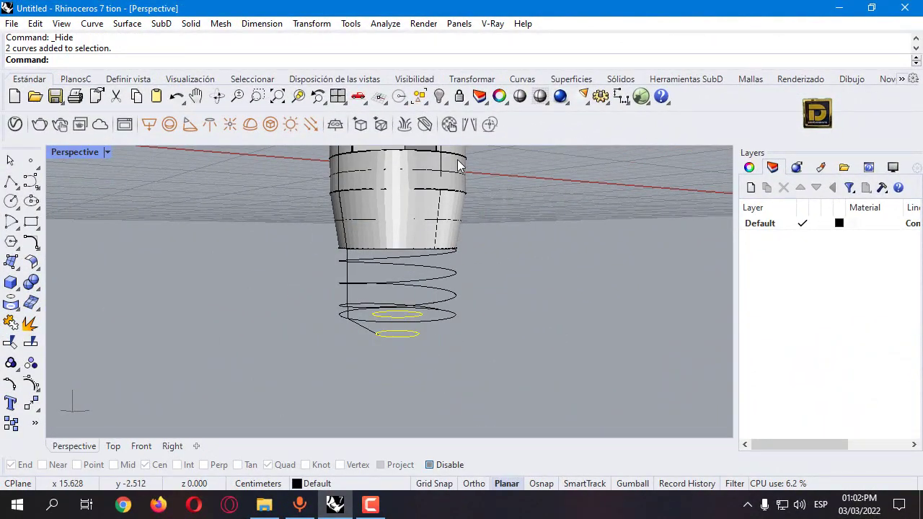
pyautogui.click(439, 96)
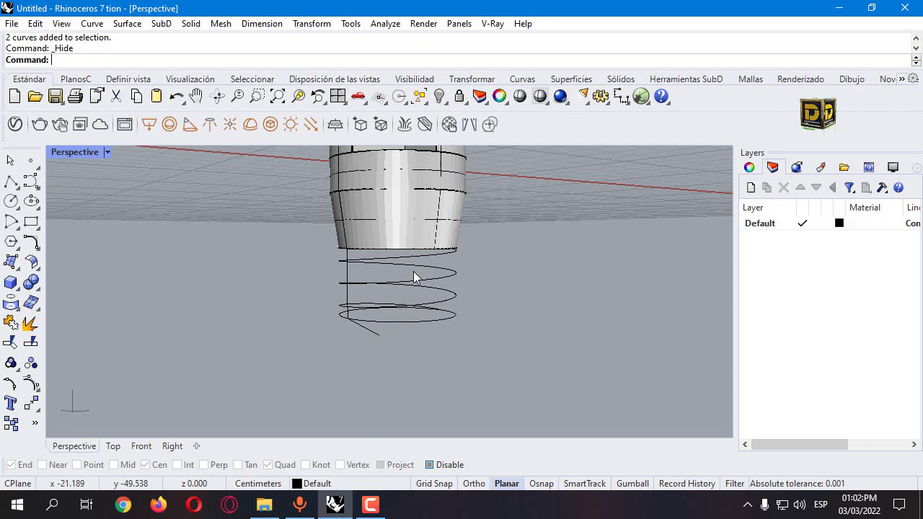
pyautogui.click(368, 327)
pyautogui.click(374, 319)
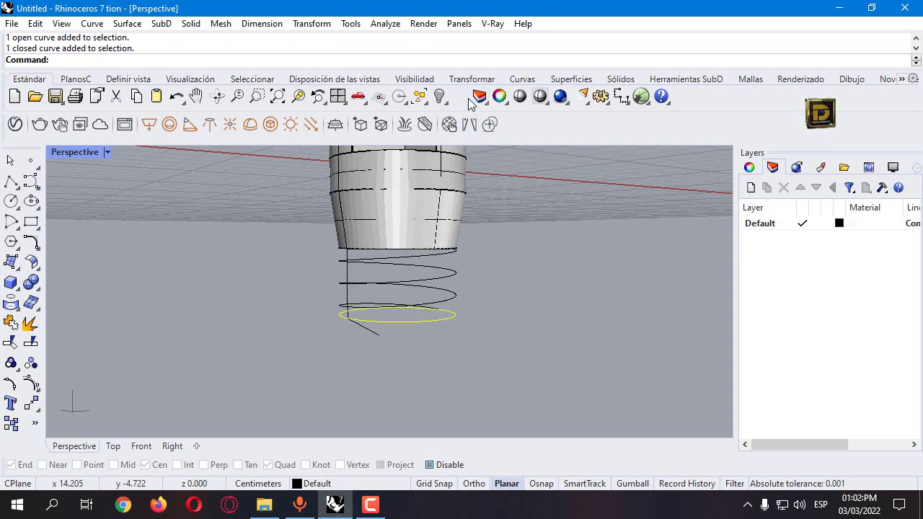
pyautogui.click(439, 96)
pyautogui.click(347, 322)
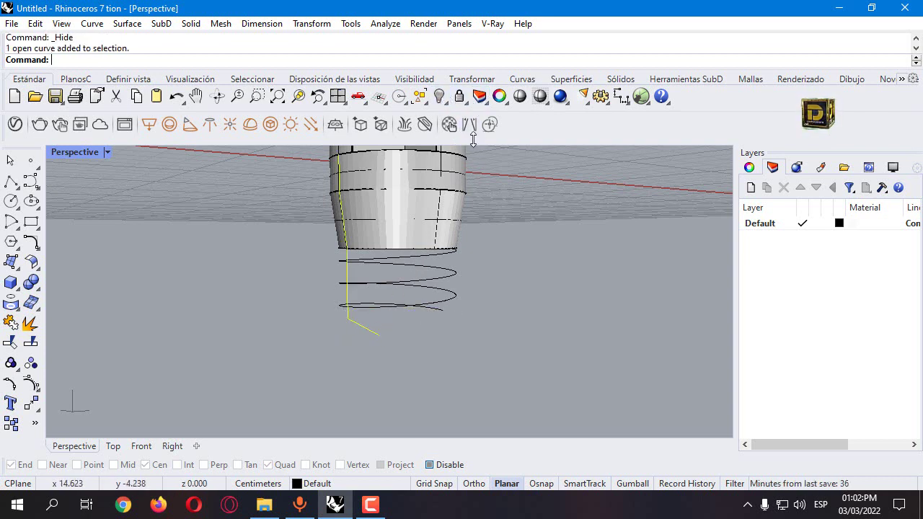
pyautogui.click(445, 98)
# - Try an inscribed three-sided polygon with a 0.4 cm radius at the helix's lower end in the Right view, and undo it
pyautogui.click(10, 222)
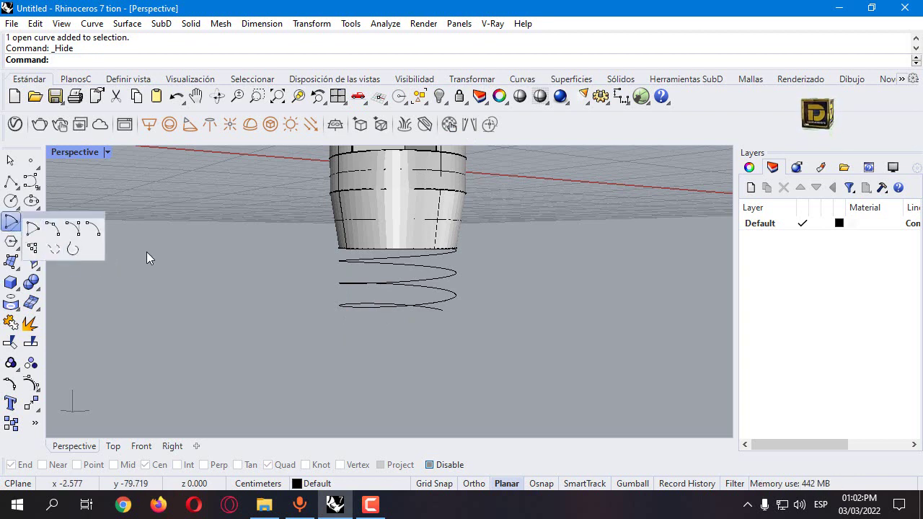
pyautogui.click(11, 243)
pyautogui.doubleClick(70, 152)
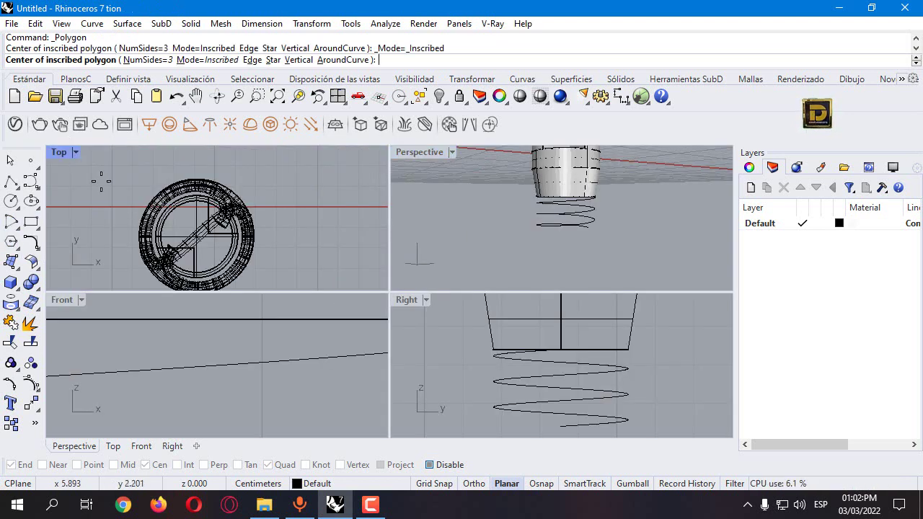
pyautogui.scroll(-3, 519, 361)
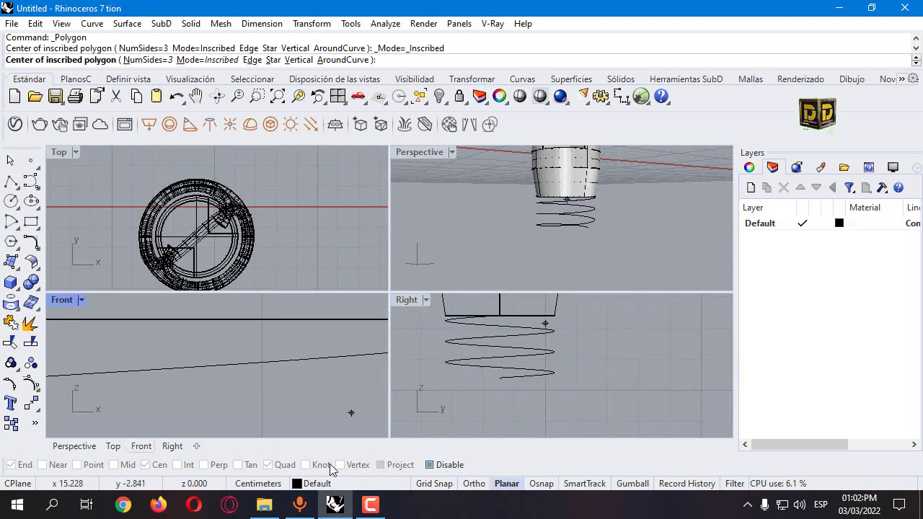
pyautogui.click(430, 464)
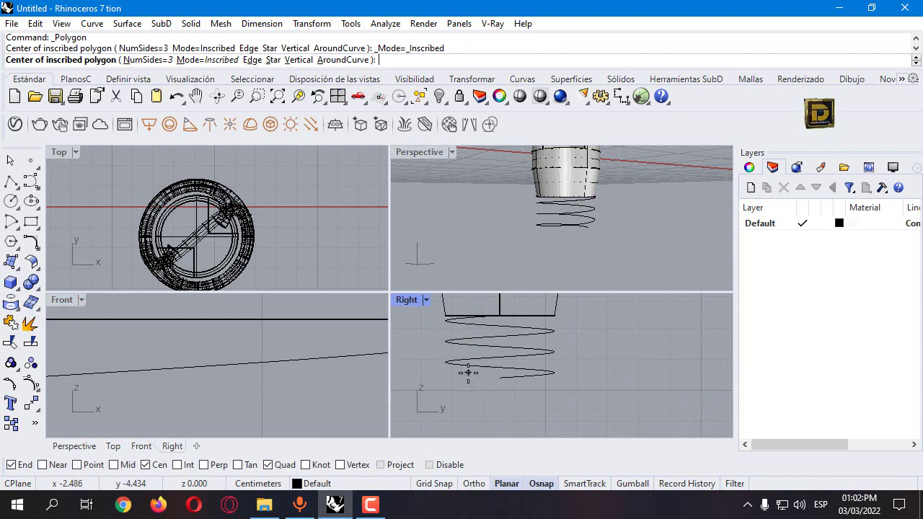
pyautogui.click(500, 377)
pyautogui.scroll(-3, 304, 334)
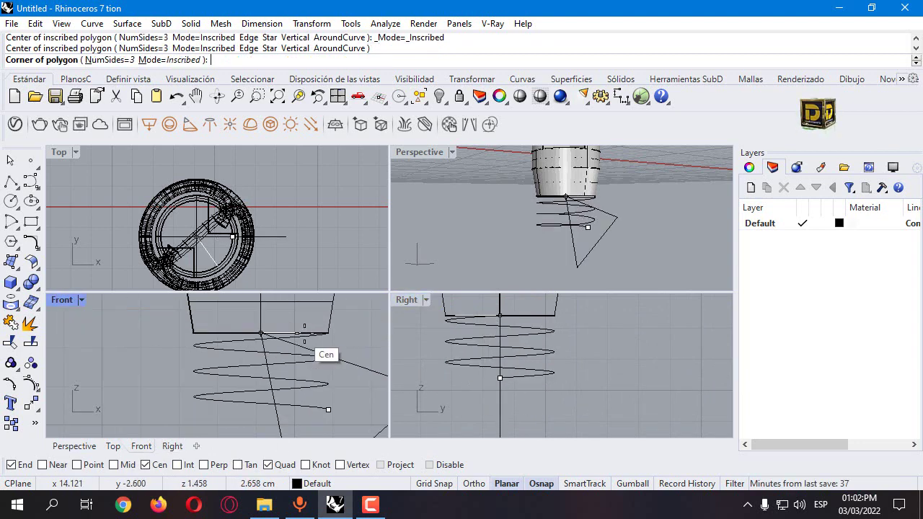
pyautogui.scroll(-5, 304, 334)
pyautogui.scroll(4, 498, 379)
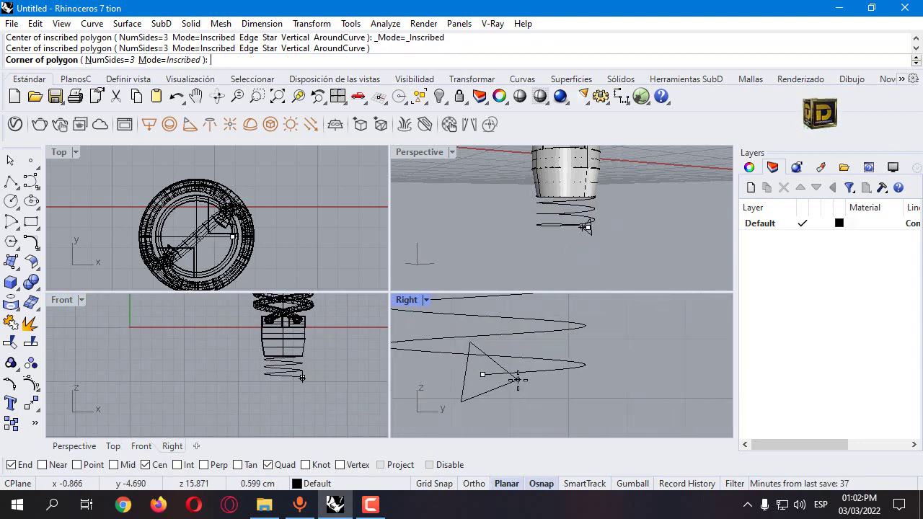
pyautogui.write('.4')
pyautogui.press('Return')
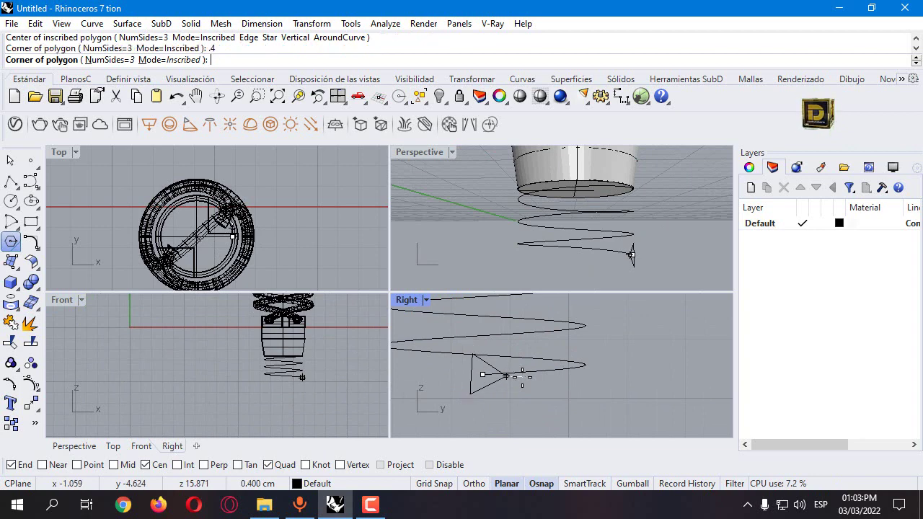
pyautogui.click(522, 377)
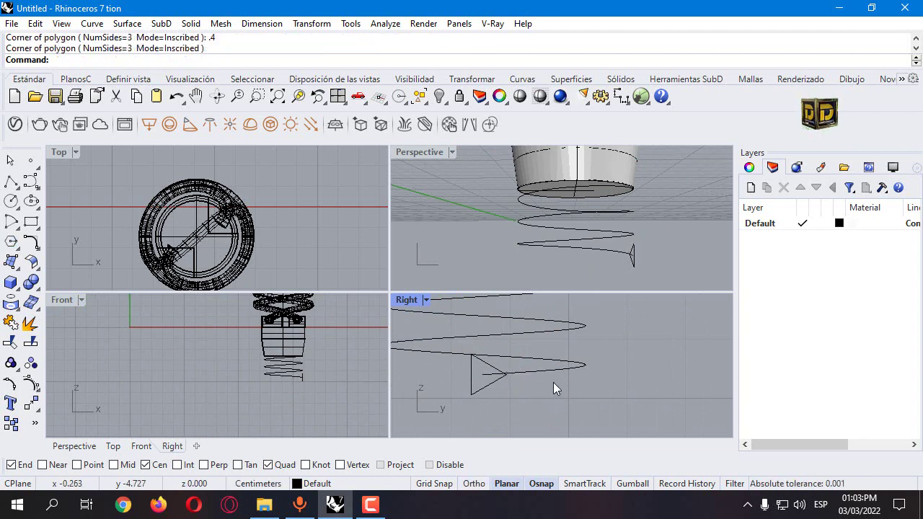
pyautogui.hotkey('ctrl', 'z')
# - Draw an inscribed three-sided polygon with a 0.35 cm radius centred on the helix's lower end in the Right view
pyautogui.press('Return')
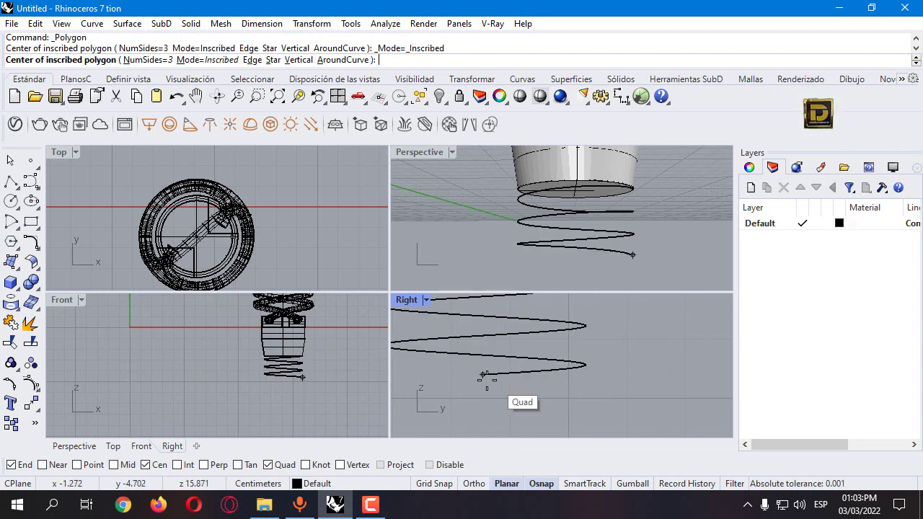
pyautogui.click(483, 376)
pyautogui.write('.35')
pyautogui.press('Return')
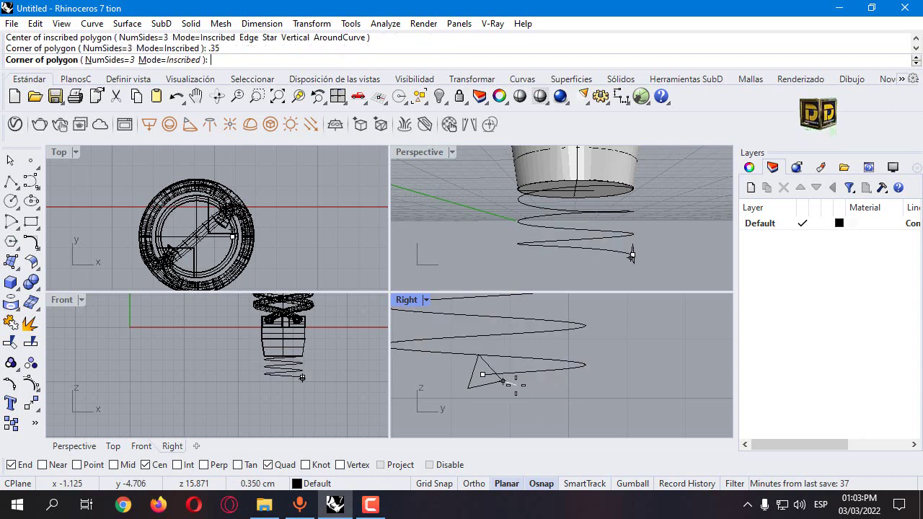
pyautogui.press('F8')
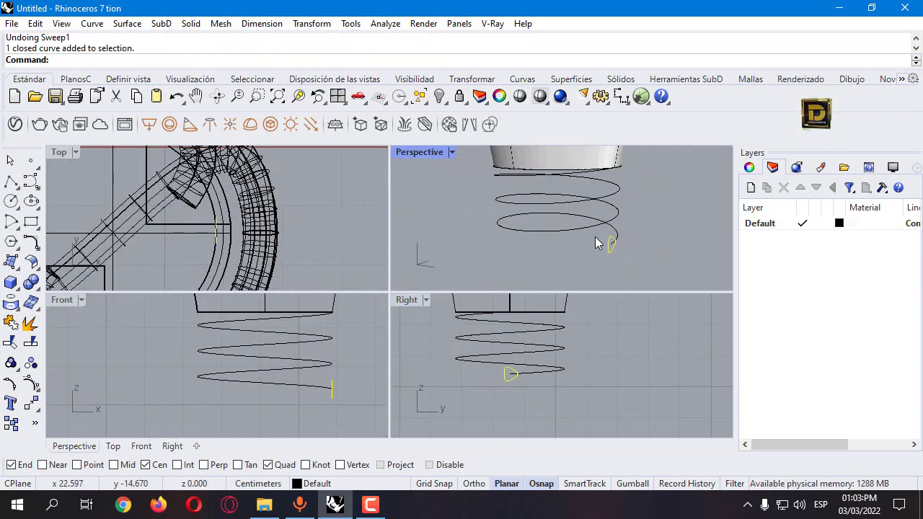
# - Rotate the rounded triangular profile a quarter turn about the helix's lower end in the Top view
pyautogui.scroll(6, 610, 244)
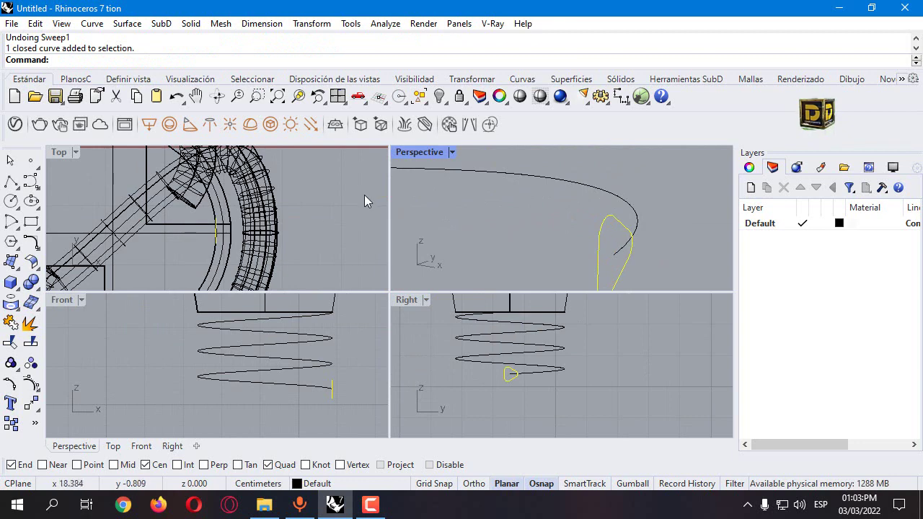
pyautogui.click(311, 23)
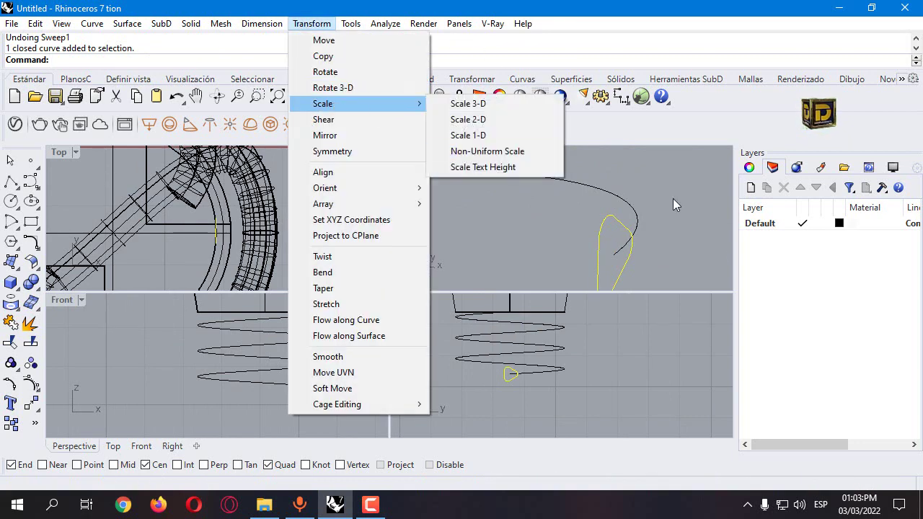
pyautogui.click(324, 72)
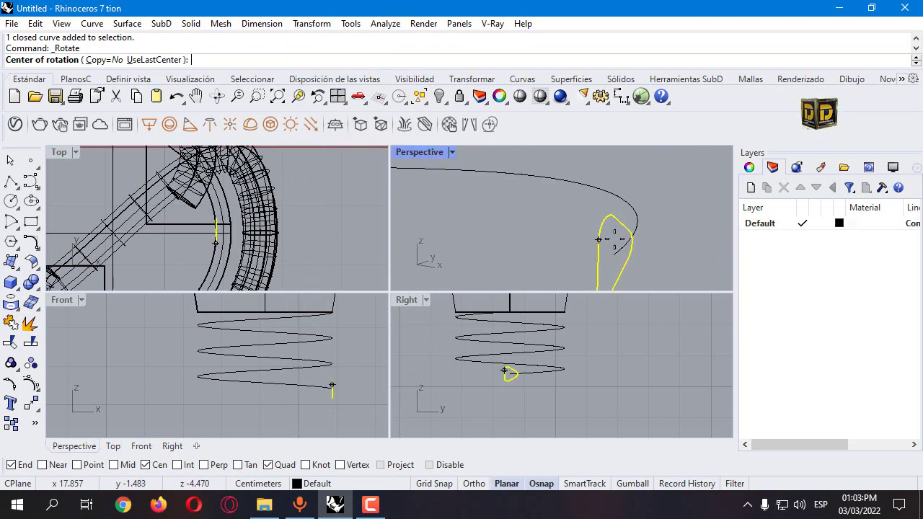
pyautogui.click(614, 254)
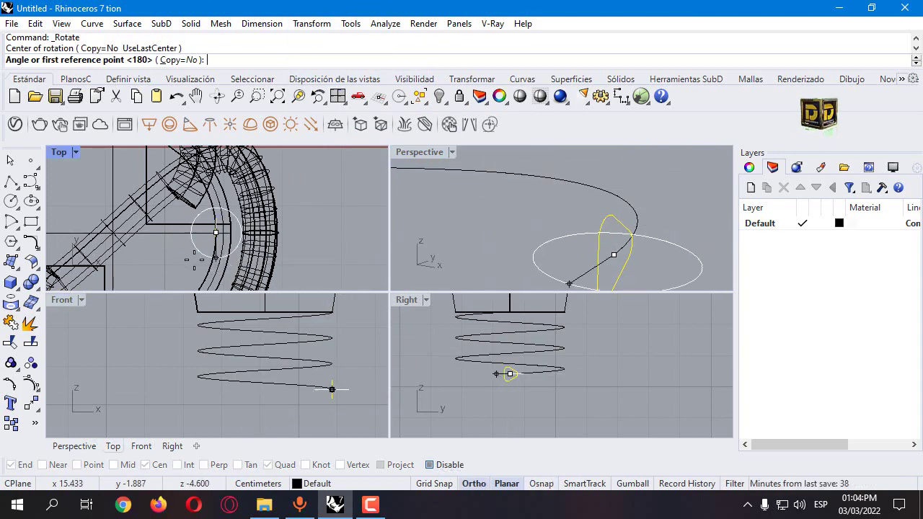
pyautogui.keyDown('alt'); pyautogui.keyDown('shift'); pyautogui.click(215, 265); pyautogui.keyUp('shift'); pyautogui.keyUp('alt')
pyautogui.keyDown('shift'); pyautogui.click(215, 233); pyautogui.keyUp('shift')
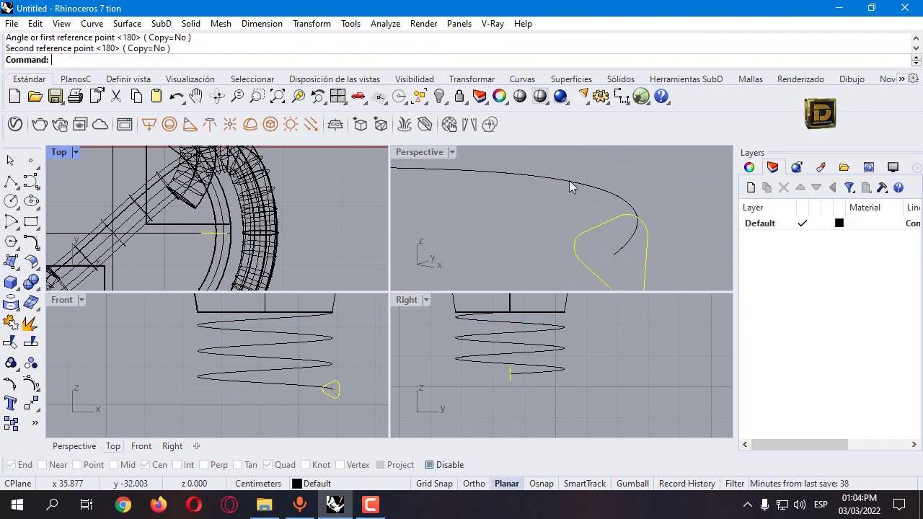
# - Sweep the rounded triangular profile along the helix with Sweep 1 Rail, using Freeform frame style and unchanged cross sections
pyautogui.doubleClick(435, 152)
pyautogui.scroll(-3, 433, 238)
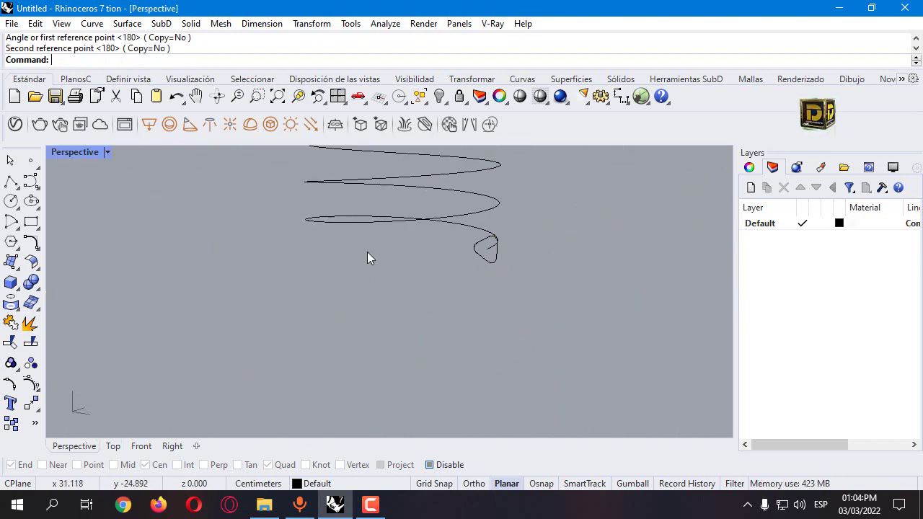
pyautogui.click(11, 266)
pyautogui.click(63, 335)
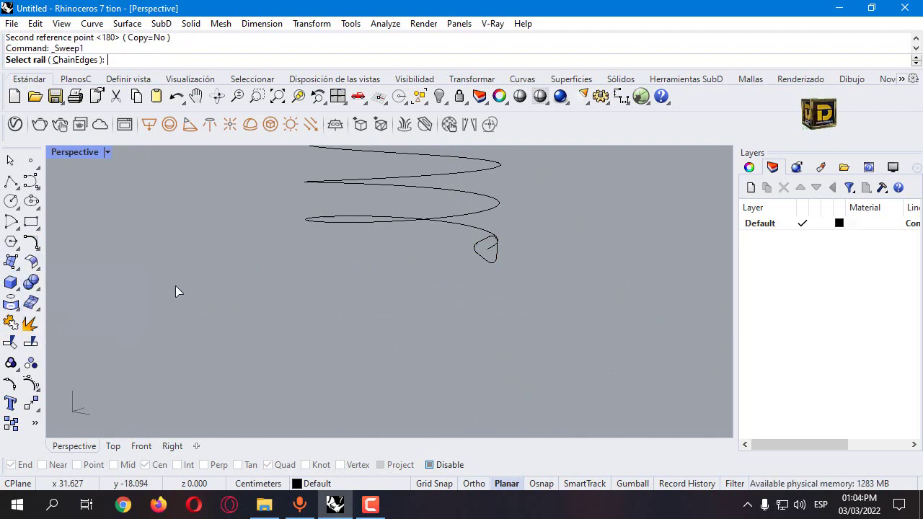
pyautogui.click(476, 223)
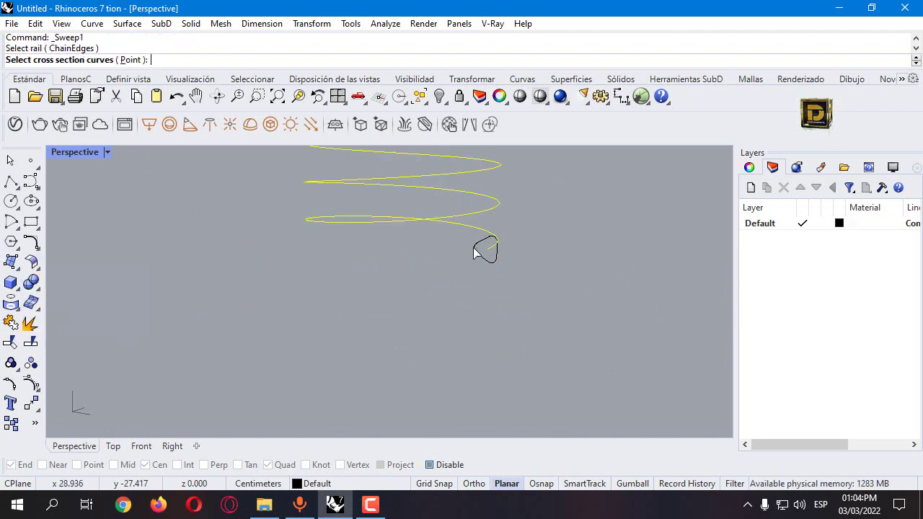
pyautogui.click(474, 248)
pyautogui.press('Return')
pyautogui.press('Return')
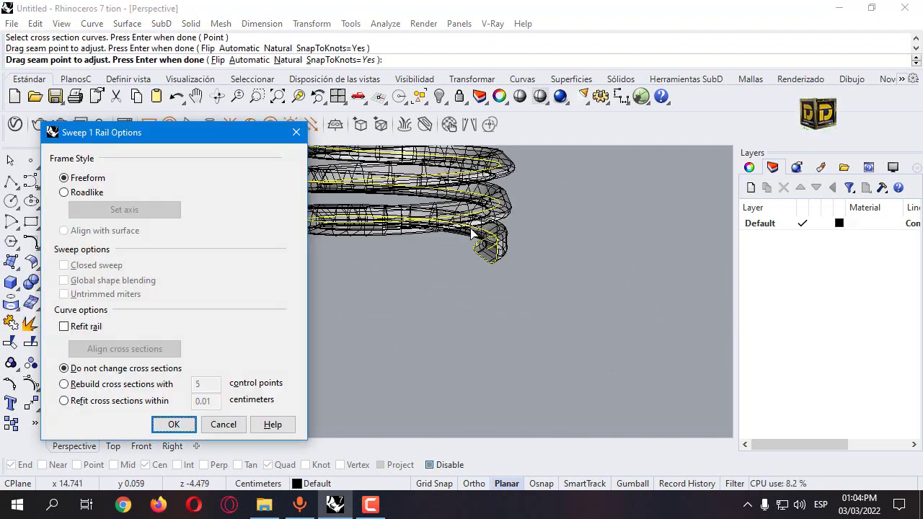
pyautogui.click(174, 425)
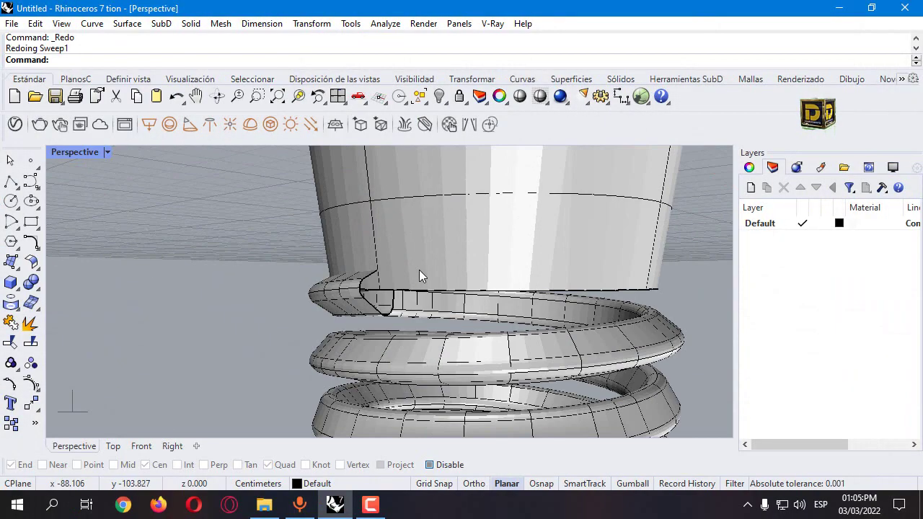
# - Cap the open ends of the swept helical thread and show all hidden objects
pyautogui.moveTo(419, 276); pyautogui.dragTo(505, 277, button='right')
pyautogui.write('Cap')
pyautogui.press('Return')
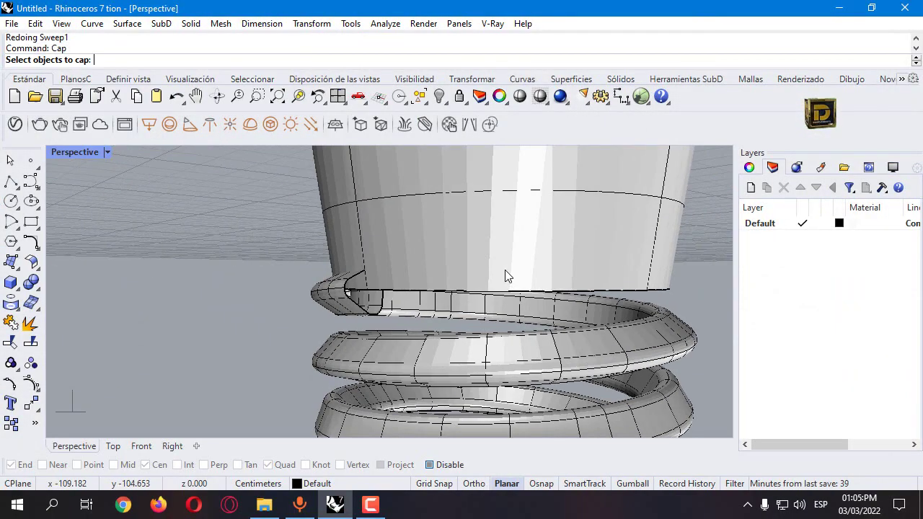
pyautogui.click(422, 352)
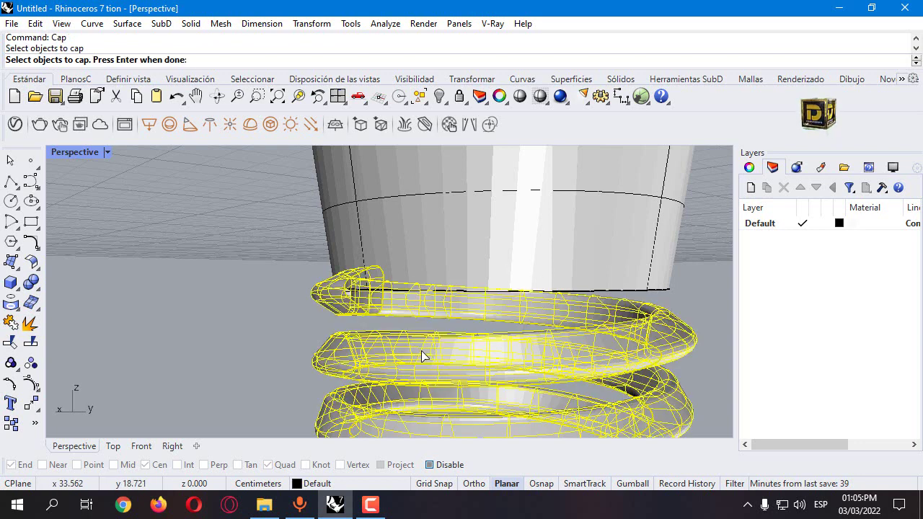
pyautogui.press('Return')
pyautogui.rightClick(439, 96)
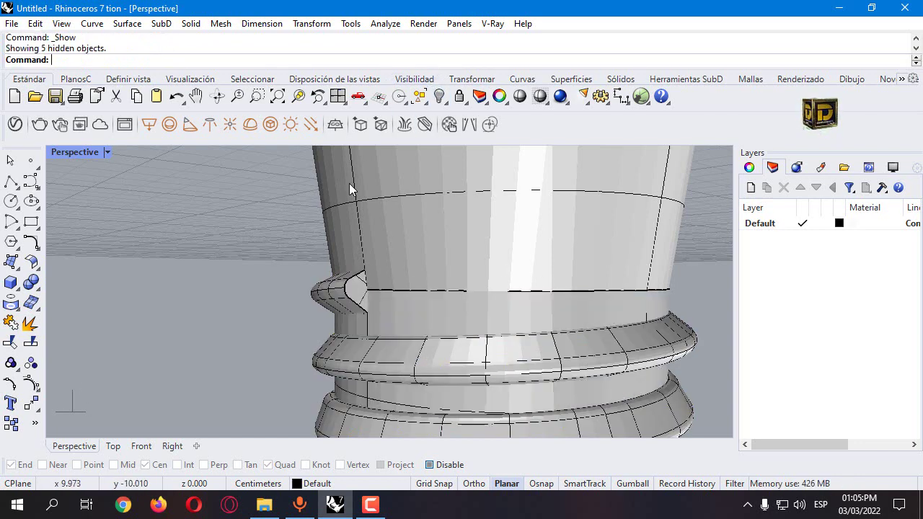
# - Subtract the helical thread solid from the lower cylindrical base with Boolean Difference
pyautogui.moveTo(349, 184); pyautogui.dragTo(41, 268, button='right')
pyautogui.click(35, 286)
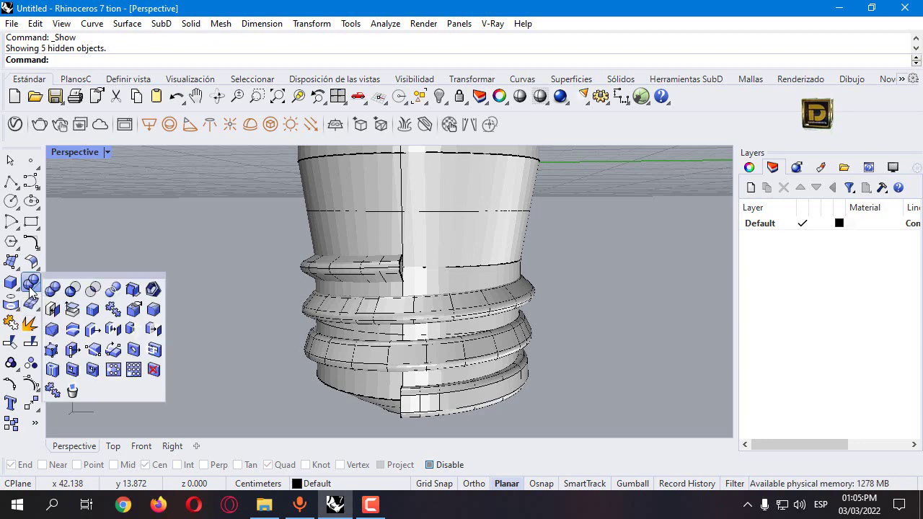
pyautogui.click(72, 291)
pyautogui.click(435, 294)
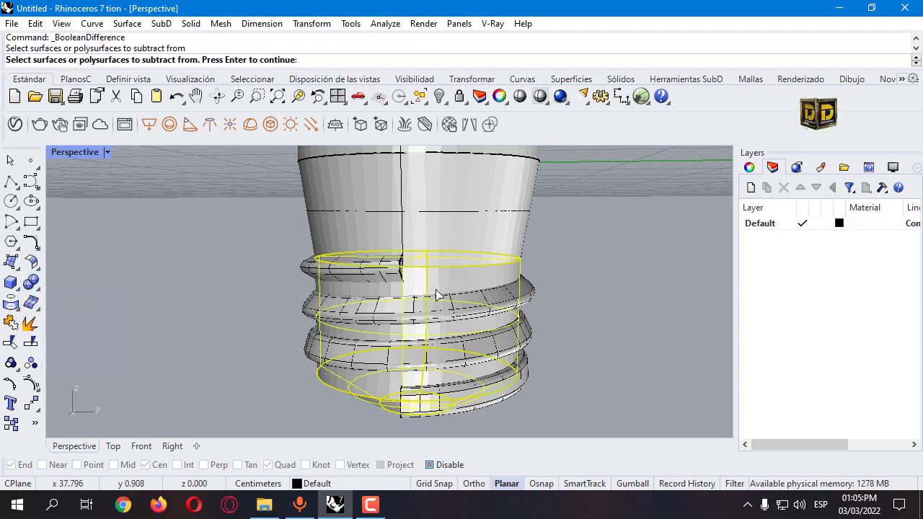
pyautogui.press('Return')
pyautogui.click(361, 274)
pyautogui.press('Return')
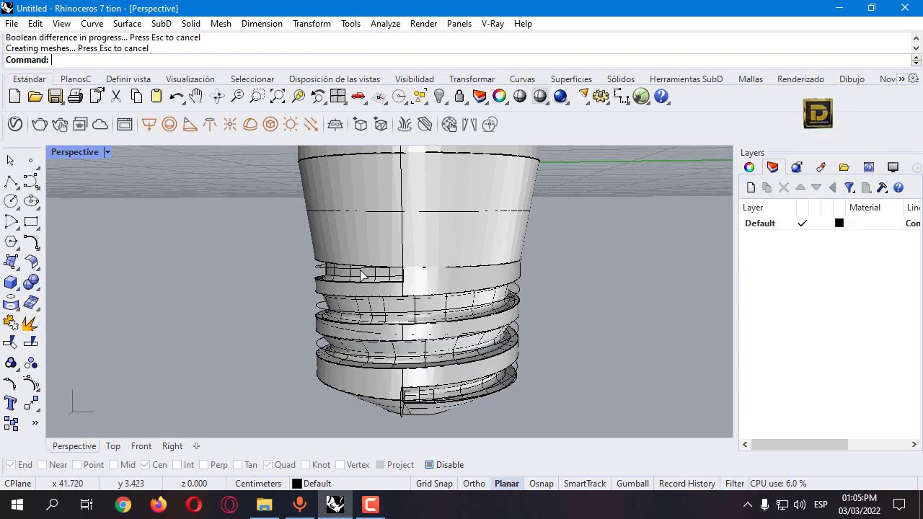
# - Examine the threaded base and the whole bulb in Rendered display, and return the Perspective view to Shaded display
pyautogui.moveTo(475, 310); pyautogui.dragTo(311, 299, button='right')
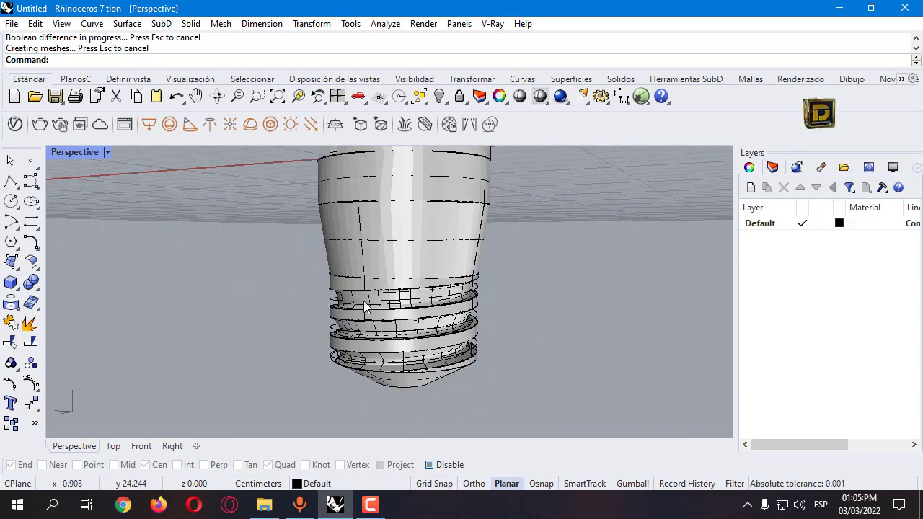
pyautogui.moveTo(368, 282); pyautogui.dragTo(378, 332, button='right')
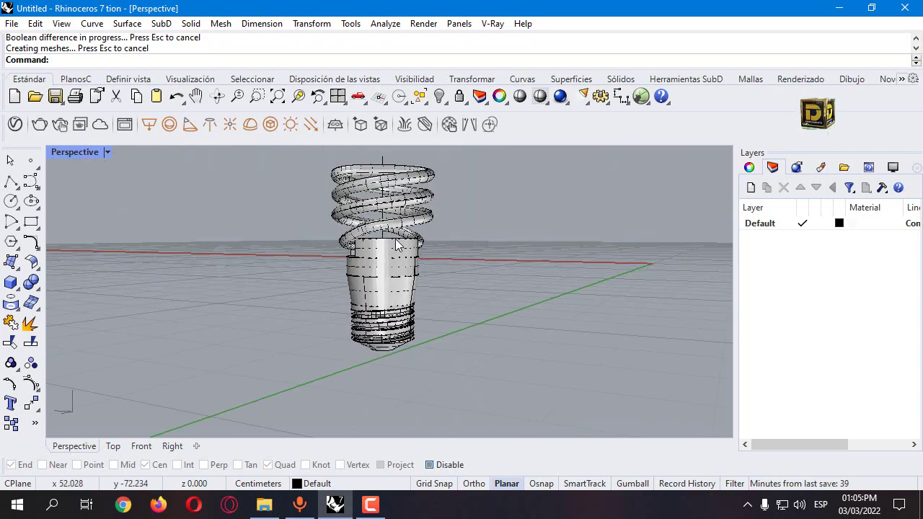
pyautogui.click(102, 152)
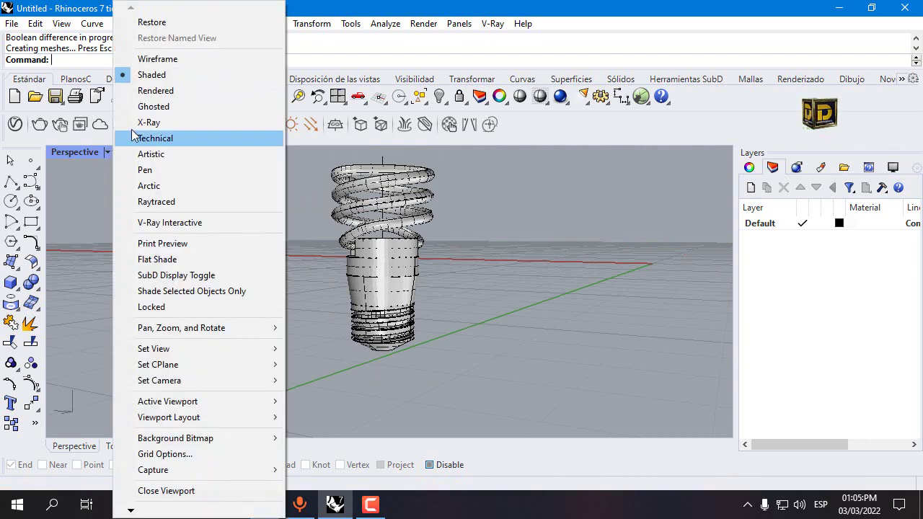
pyautogui.click(159, 91)
pyautogui.moveTo(385, 222); pyautogui.dragTo(75, 188, button='right')
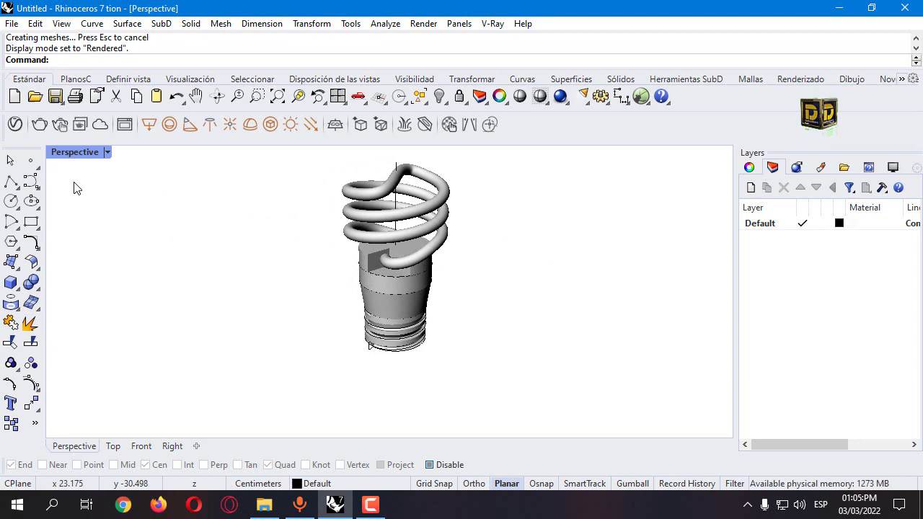
pyautogui.click(107, 152)
pyautogui.click(543, 322)
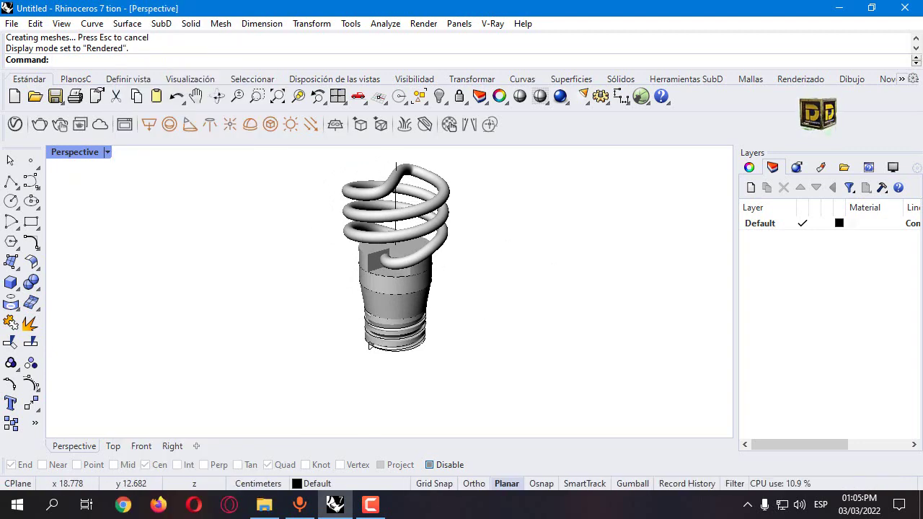
pyautogui.scroll(6, 391, 278)
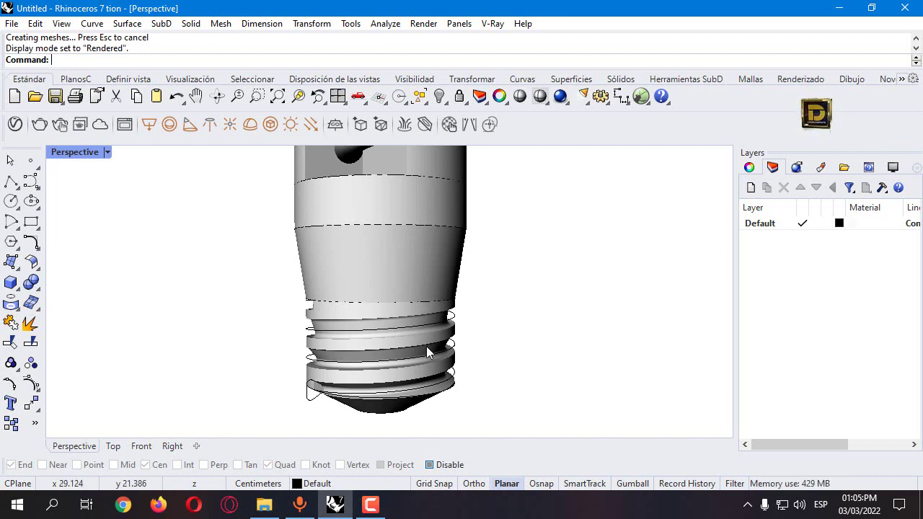
pyautogui.scroll(3, 426, 348)
pyautogui.scroll(-3, 485, 335)
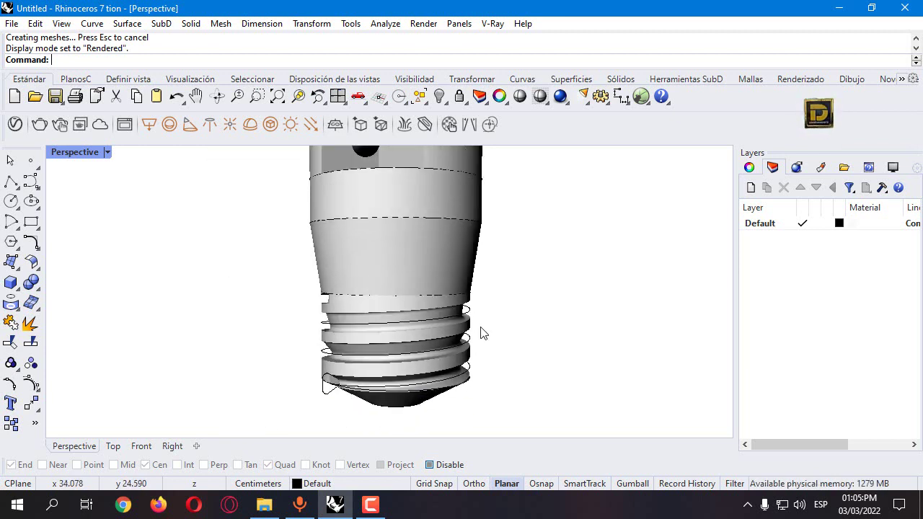
pyautogui.scroll(-3, 299, 385)
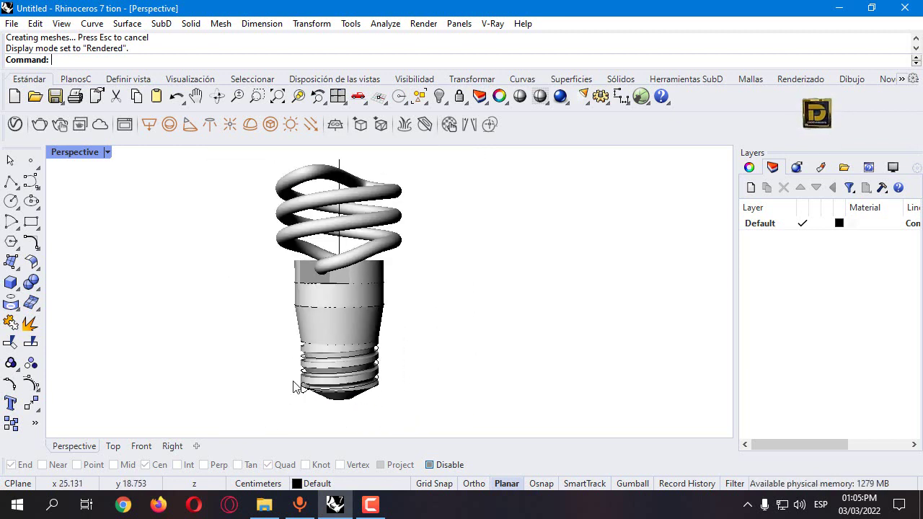
pyautogui.click(108, 152)
pyautogui.click(144, 77)
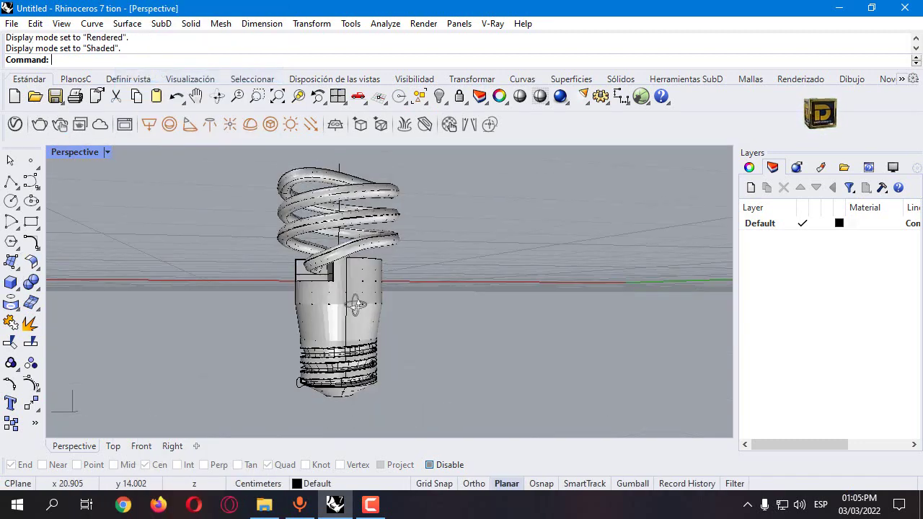
# - Place the text "Rhino Designer" as 0.5 cm high Ink Free curves across the tapered body's upper band in the Front view
pyautogui.doubleClick(81, 153)
pyautogui.scroll(-5, 267, 377)
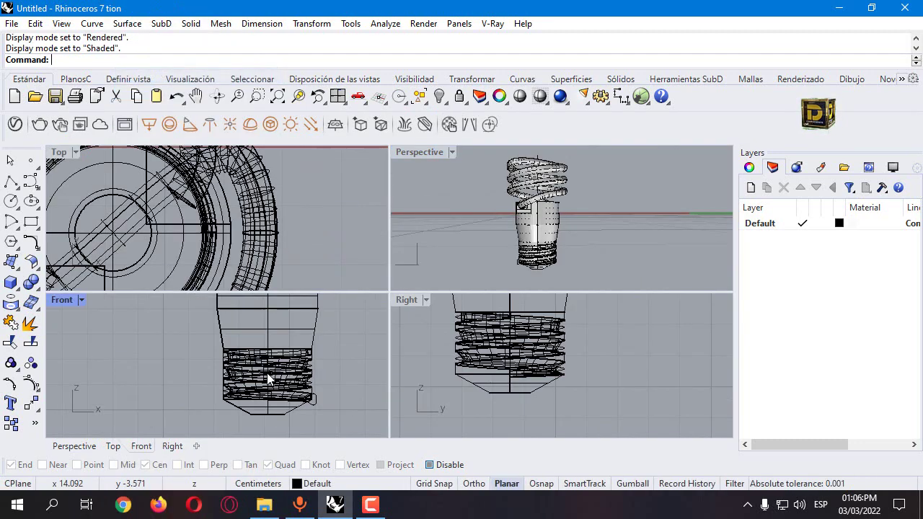
pyautogui.scroll(2, 147, 359)
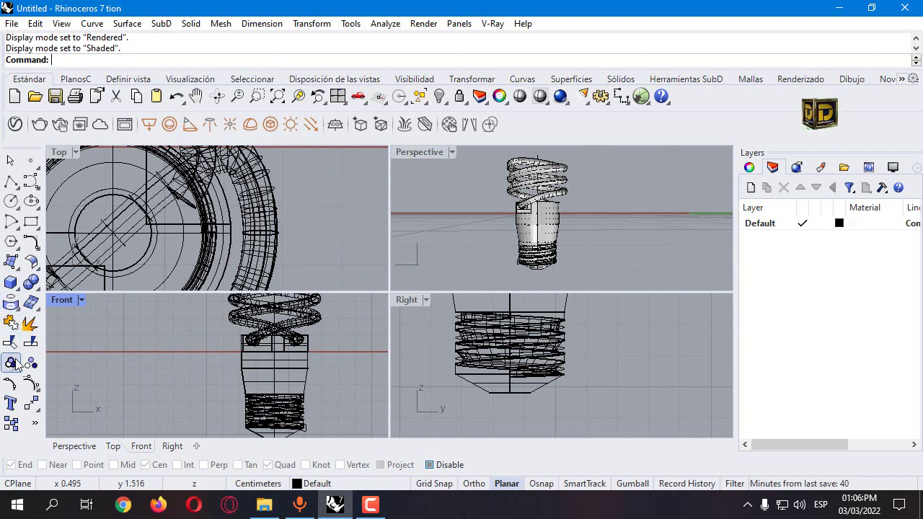
pyautogui.click(11, 404)
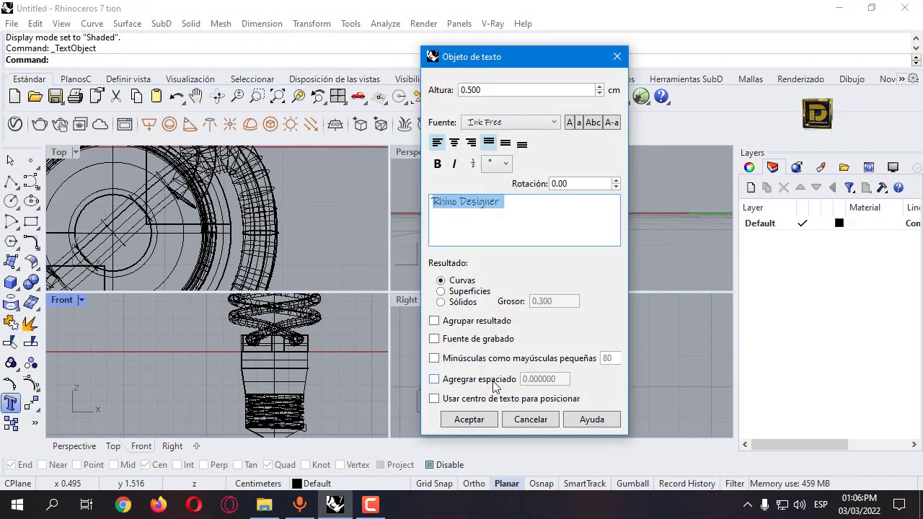
pyautogui.click(467, 420)
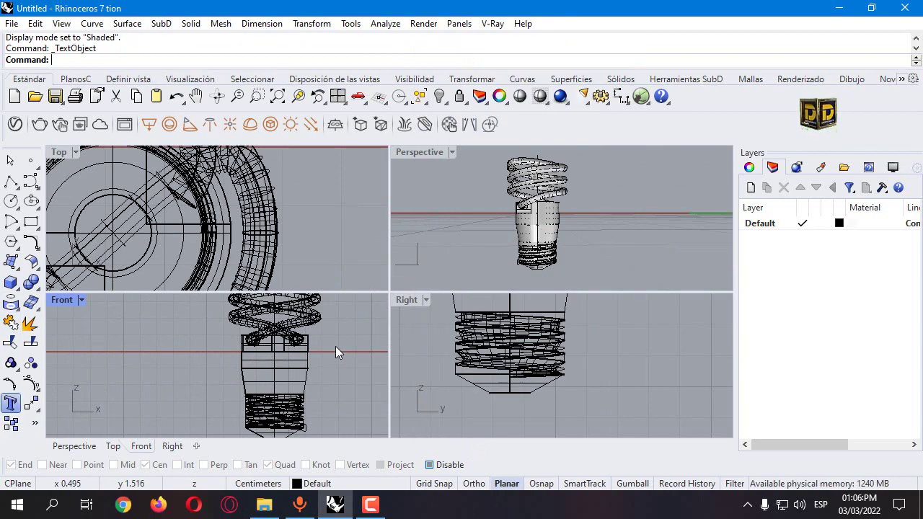
pyautogui.click(232, 335)
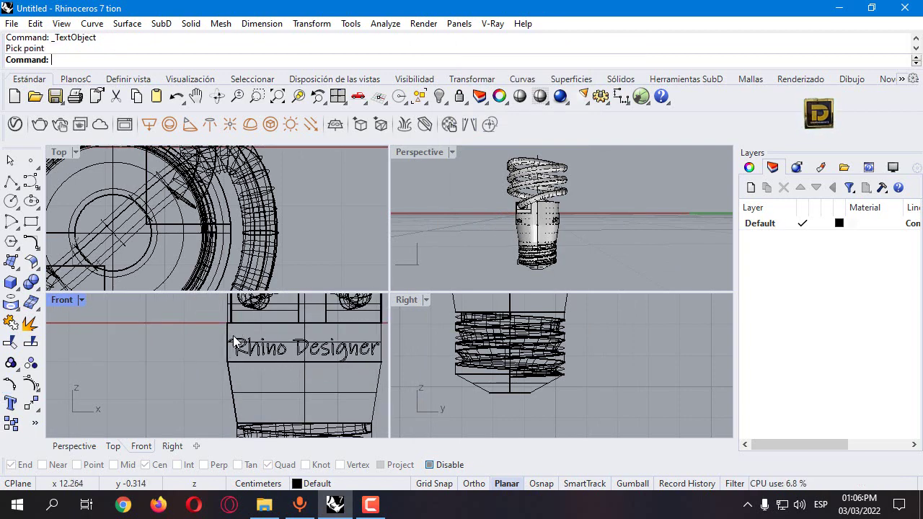
# - Shrink the "Rhino Designer" curves with Scale 2D from their left end and centre them on the body's upper band
pyautogui.click(311, 23)
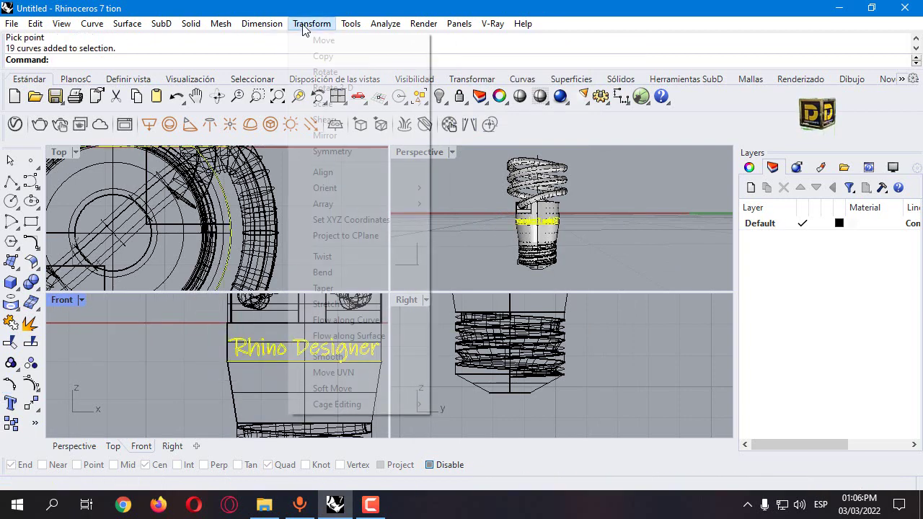
pyautogui.moveTo(343, 104)
pyautogui.click(468, 121)
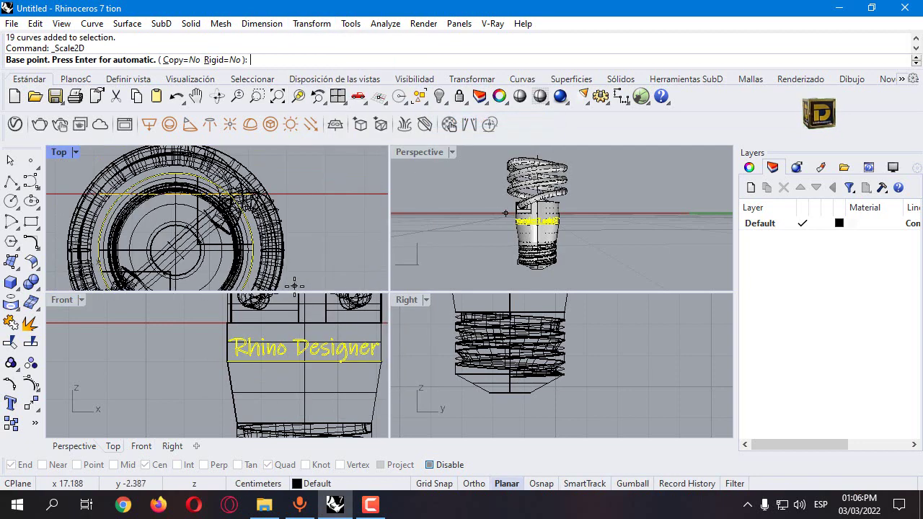
pyautogui.click(231, 339)
pyautogui.click(328, 340)
pyautogui.click(295, 333)
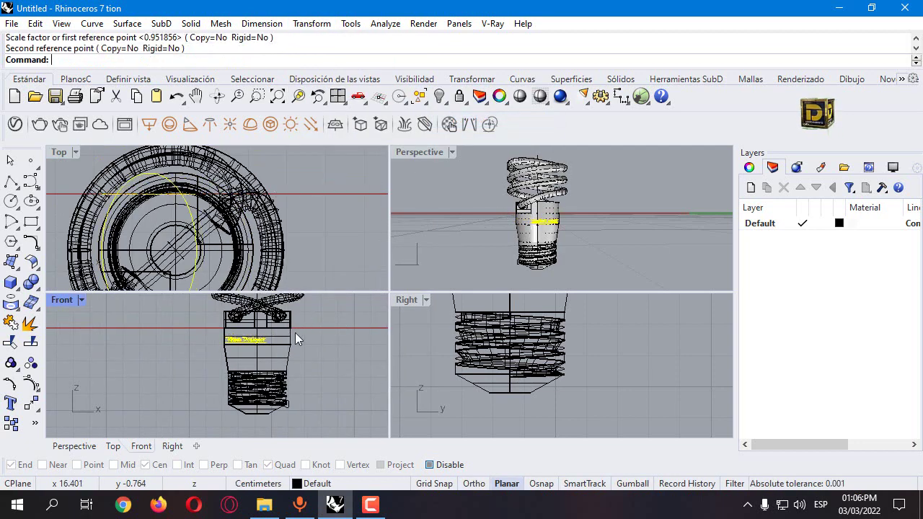
pyautogui.scroll(3, 244, 340)
pyautogui.moveTo(244, 340); pyautogui.dragTo(268, 333)
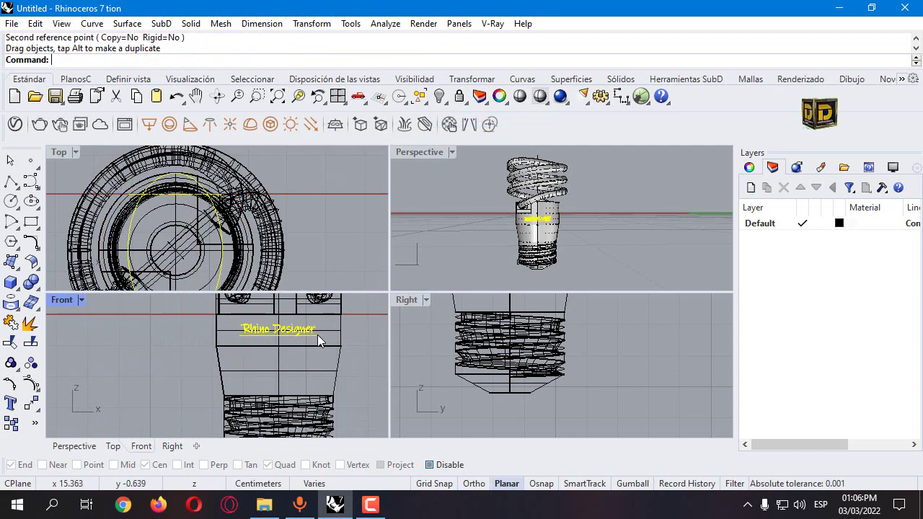
# - Delete the stray closed curve below the text and project the text curves onto the tapered body in the Front view
pyautogui.click(317, 335)
pyautogui.press('Delete')
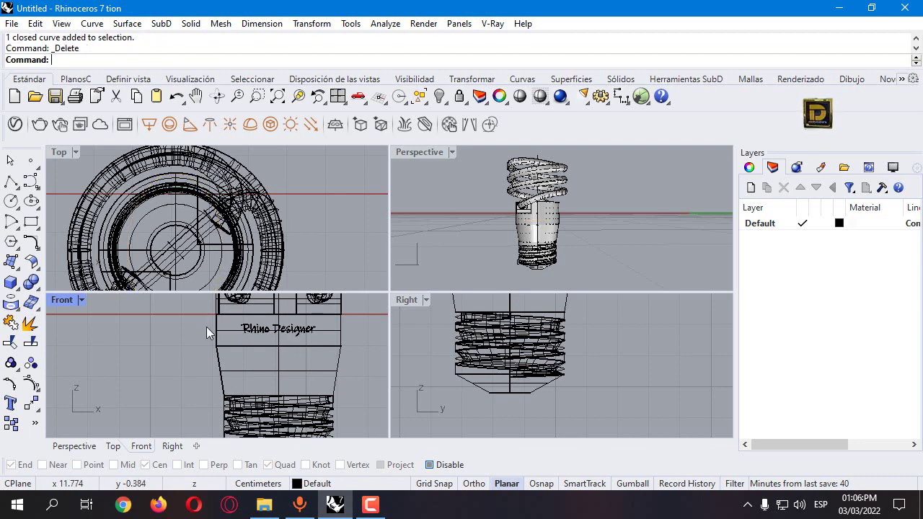
pyautogui.moveTo(209, 319); pyautogui.dragTo(339, 357)
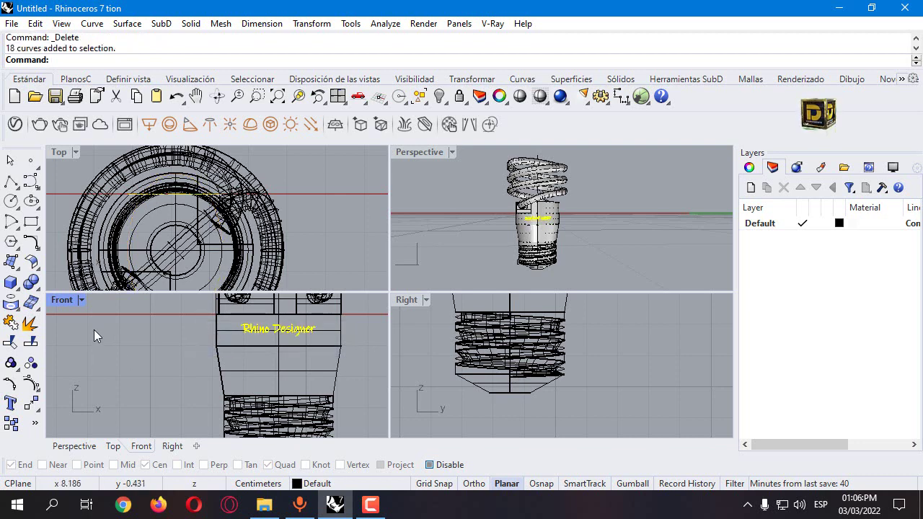
pyautogui.click(11, 303)
pyautogui.click(321, 333)
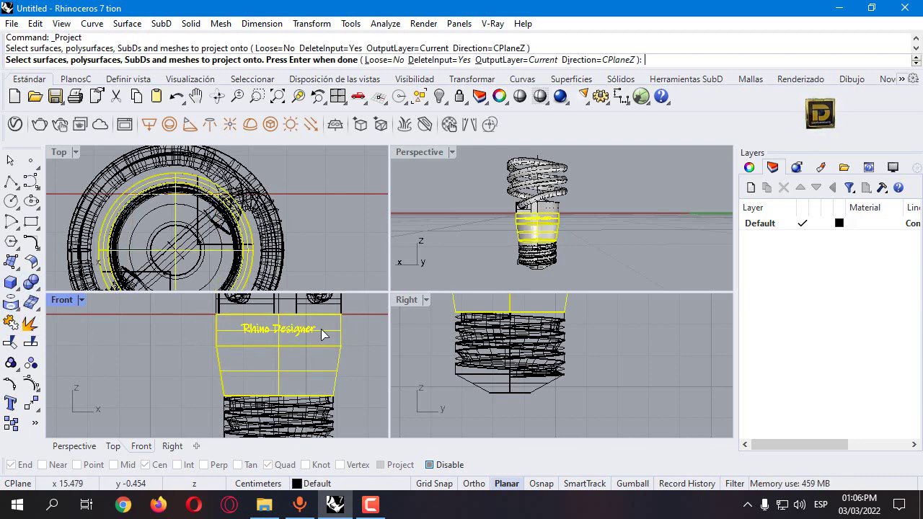
pyautogui.press('Return')
# - Delete the mirrored copy of the projected text on the back of the tapered body
pyautogui.scroll(5, 491, 216)
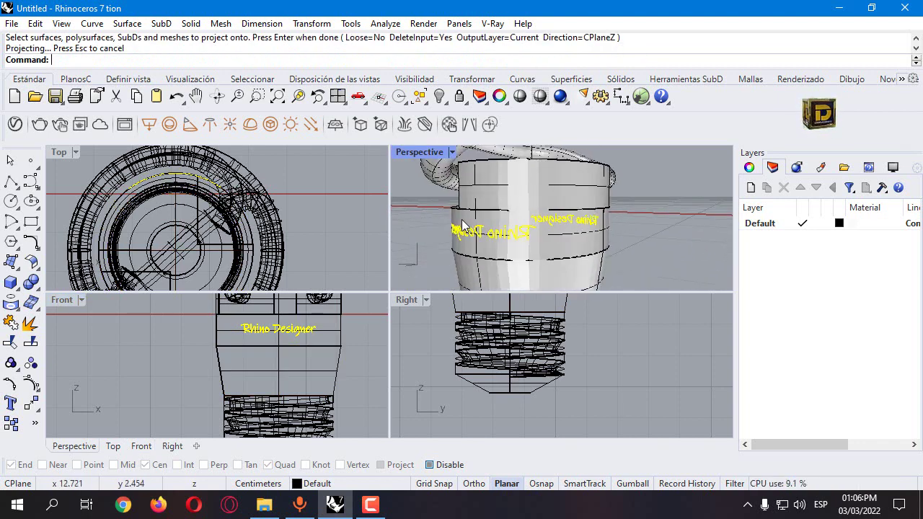
pyautogui.moveTo(452, 229); pyautogui.dragTo(465, 231, button='right')
pyautogui.moveTo(436, 219); pyautogui.dragTo(532, 254)
pyautogui.press('Delete')
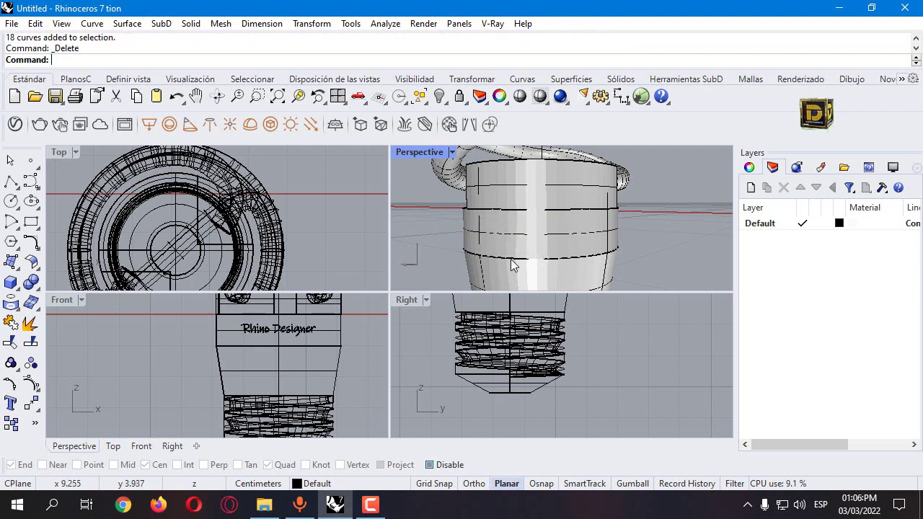
# - Hide the tapered body and the cylindrical collar above it, leaving the front text curves exposed
pyautogui.click(498, 243)
pyautogui.click(439, 96)
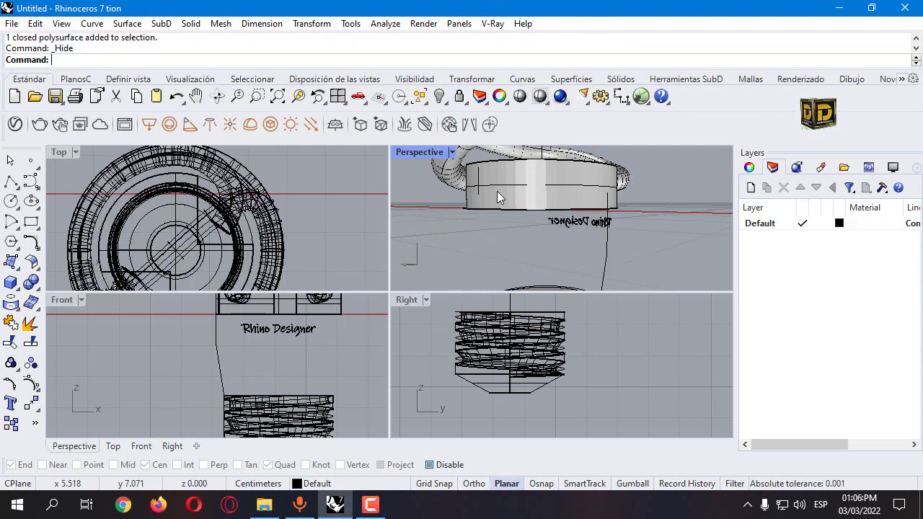
pyautogui.click(497, 191)
pyautogui.click(439, 97)
pyautogui.moveTo(597, 204); pyautogui.dragTo(512, 225, button='right')
# - Build a Patch surface through all the projected "Rhino Designer" curves
pyautogui.moveTo(478, 198); pyautogui.dragTo(711, 272)
pyautogui.click(11, 271)
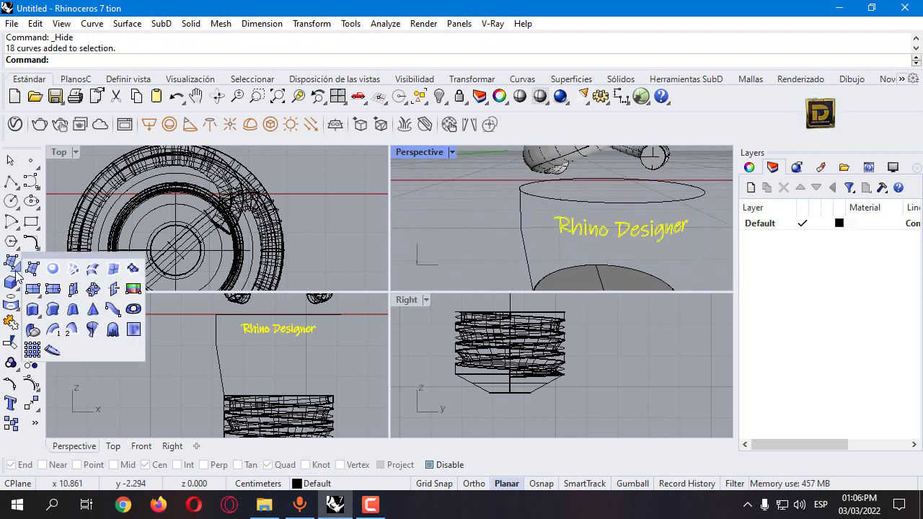
pyautogui.click(130, 268)
pyautogui.press('Return')
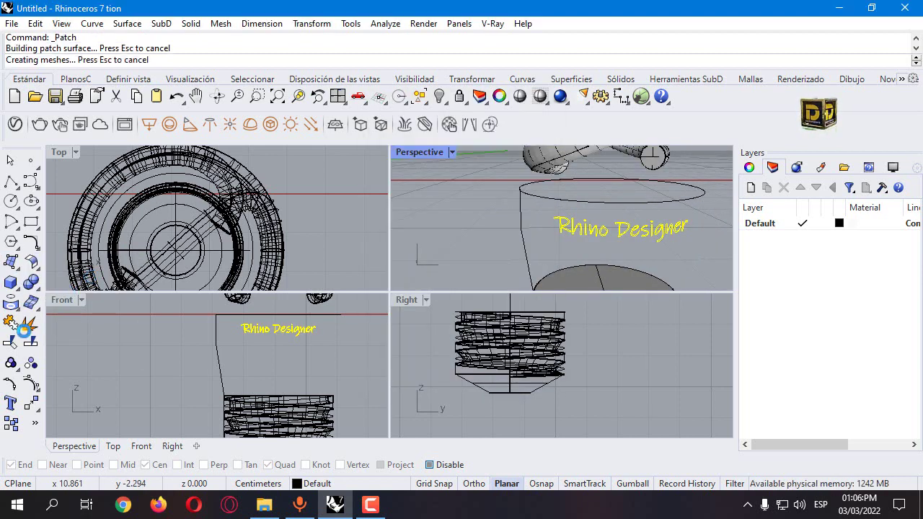
# - Trim away the patch surface outside the "Rhino Designer" curves and the enclosed area inside the letter R
pyautogui.click(11, 343)
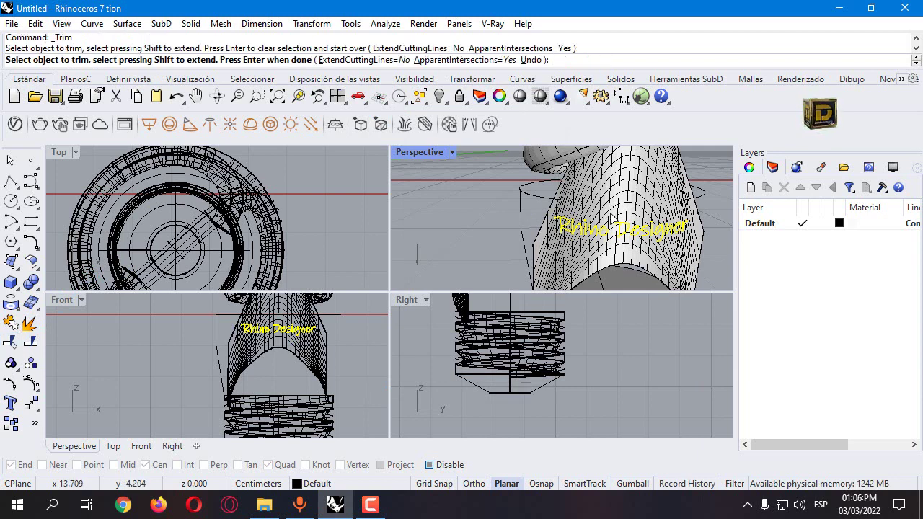
pyautogui.click(586, 263)
pyautogui.scroll(5, 570, 234)
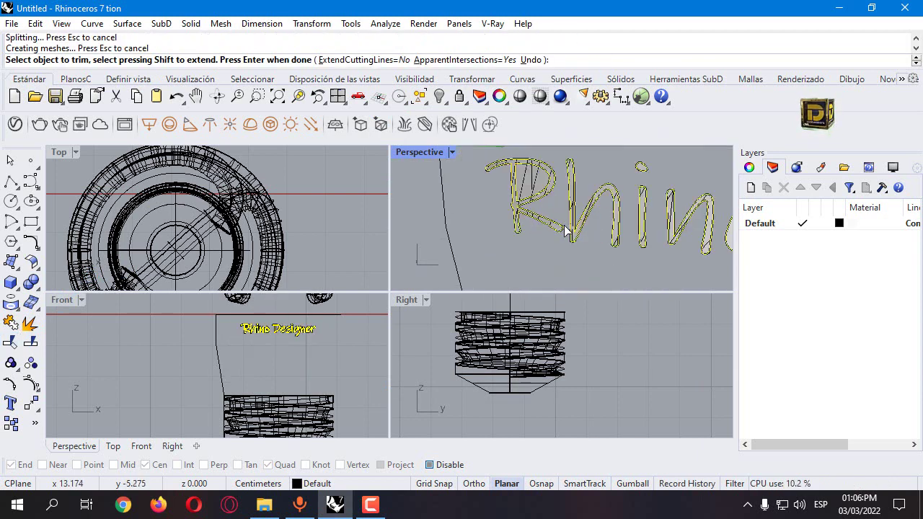
pyautogui.scroll(-4, 566, 229)
pyautogui.scroll(6, 528, 205)
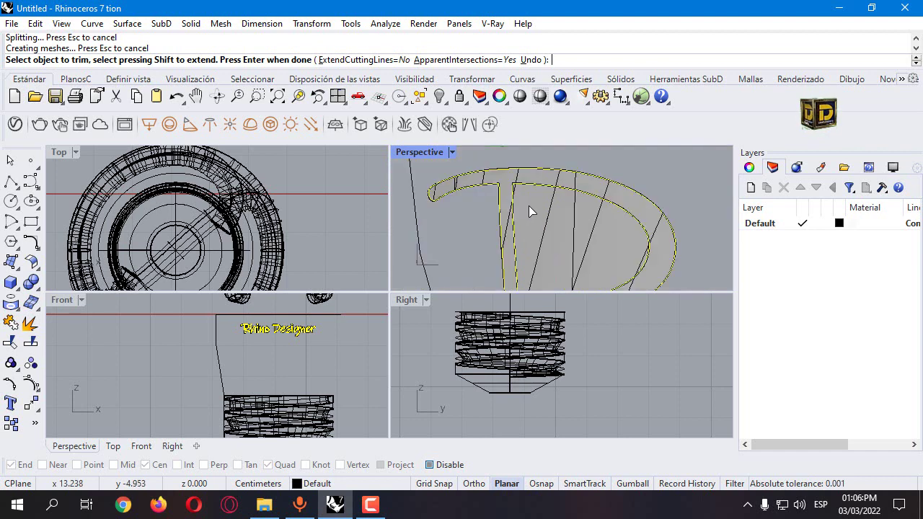
pyautogui.click(529, 205)
pyautogui.scroll(-4, 535, 217)
pyautogui.scroll(-1, 659, 231)
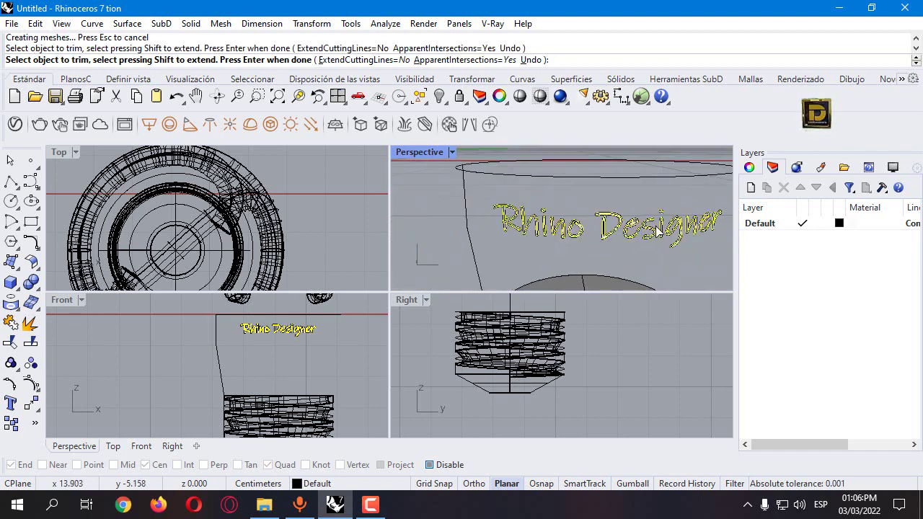
# - Trim out the enclosed surface inside the first "e" of "Designer"
pyautogui.scroll(4, 567, 213)
pyautogui.scroll(-1, 519, 213)
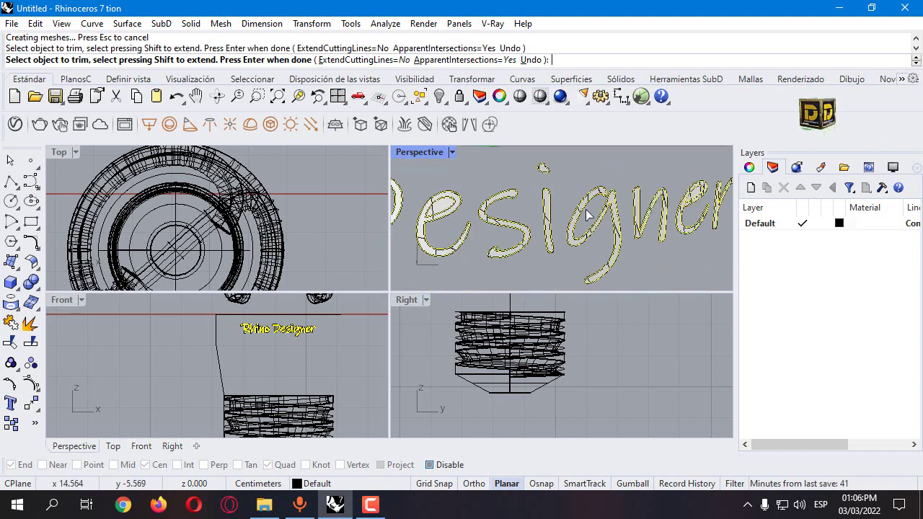
pyautogui.click(447, 209)
pyautogui.click(448, 210)
pyautogui.scroll(-2, 482, 214)
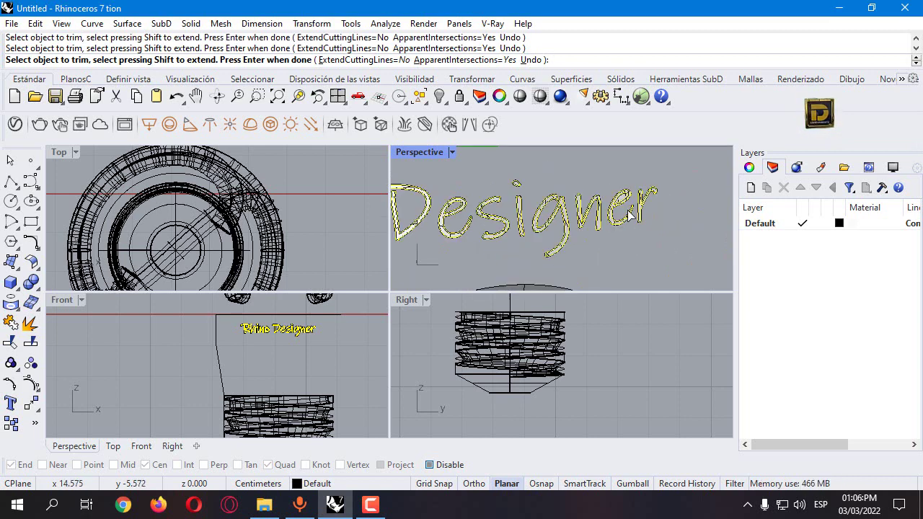
pyautogui.scroll(4, 629, 215)
pyautogui.scroll(-5, 582, 205)
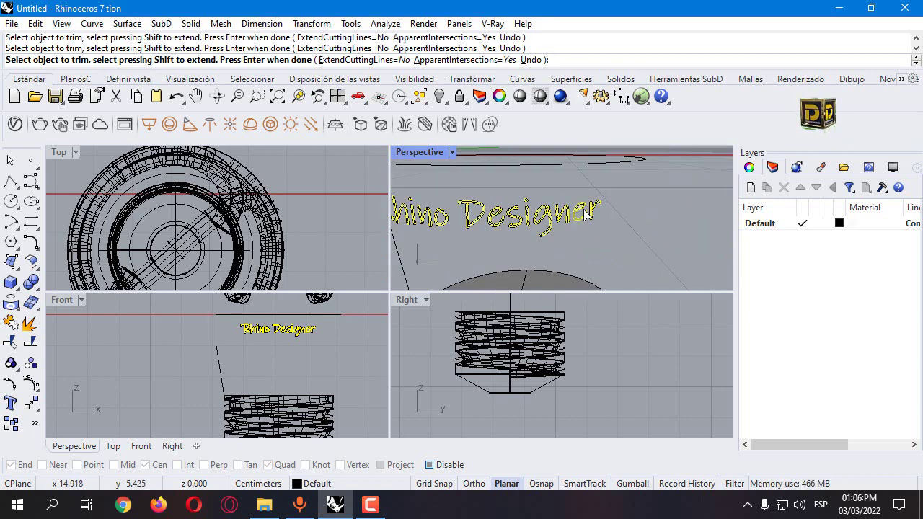
# - Undo the last trim, trim out the enclosed surface inside the second "e" of "Designer", and finish trimming
pyautogui.scroll(3, 585, 210)
pyautogui.hotkey('ctrl', 'z')
pyautogui.scroll(3, 580, 213)
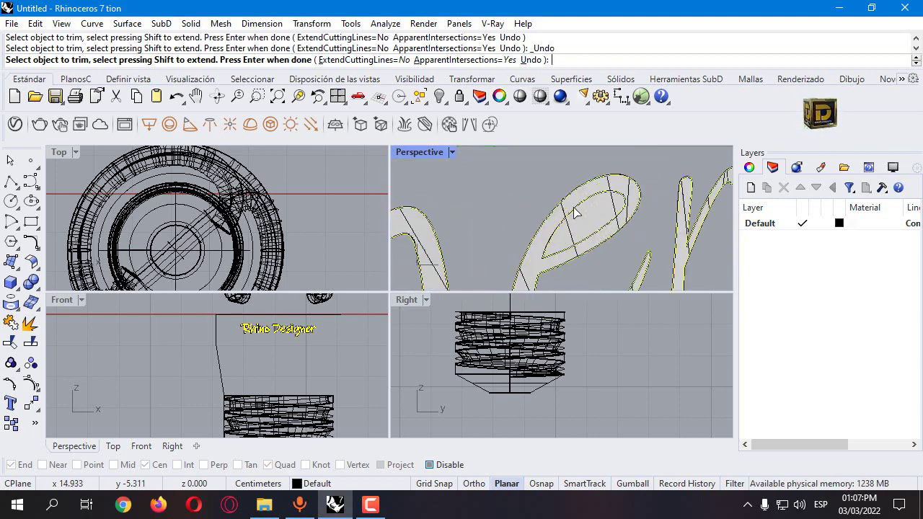
pyautogui.scroll(-3, 580, 216)
pyautogui.scroll(3, 580, 216)
pyautogui.click(594, 230)
pyautogui.scroll(-5, 595, 229)
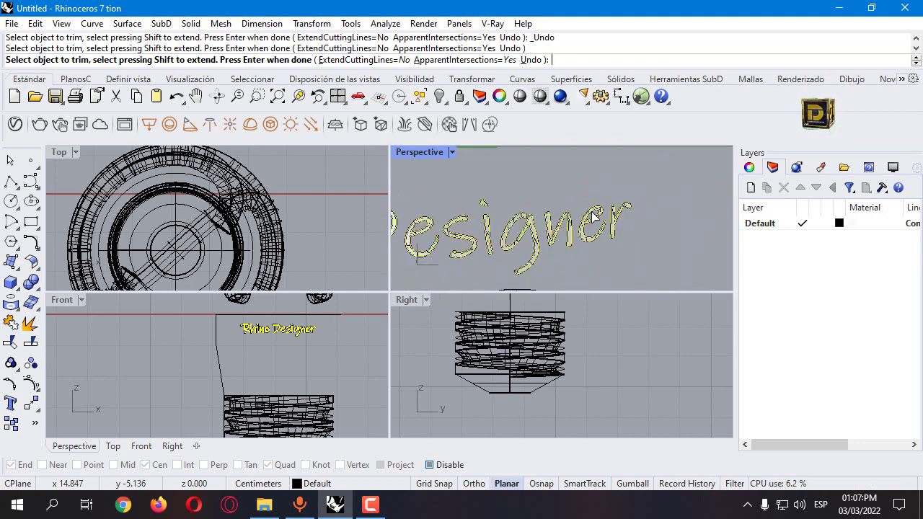
pyautogui.press('Return')
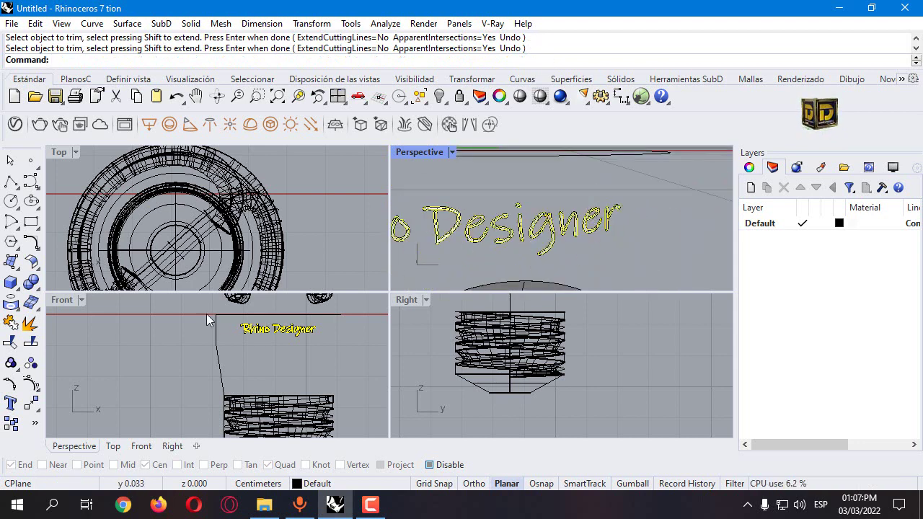
# - Offset all the lettering surfaces by 0.05 cm as solids, with round corners, one side only and the input deleted
pyautogui.moveTo(207, 313); pyautogui.dragTo(350, 361)
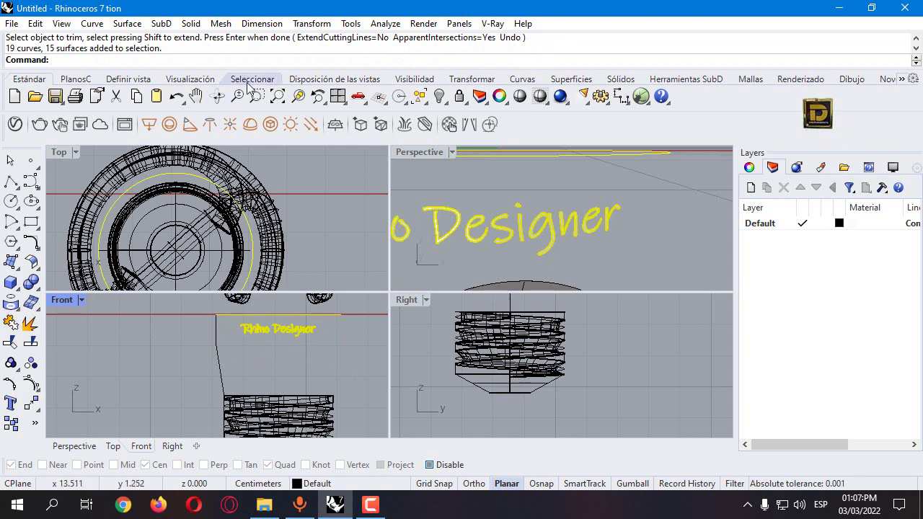
pyautogui.click(34, 281)
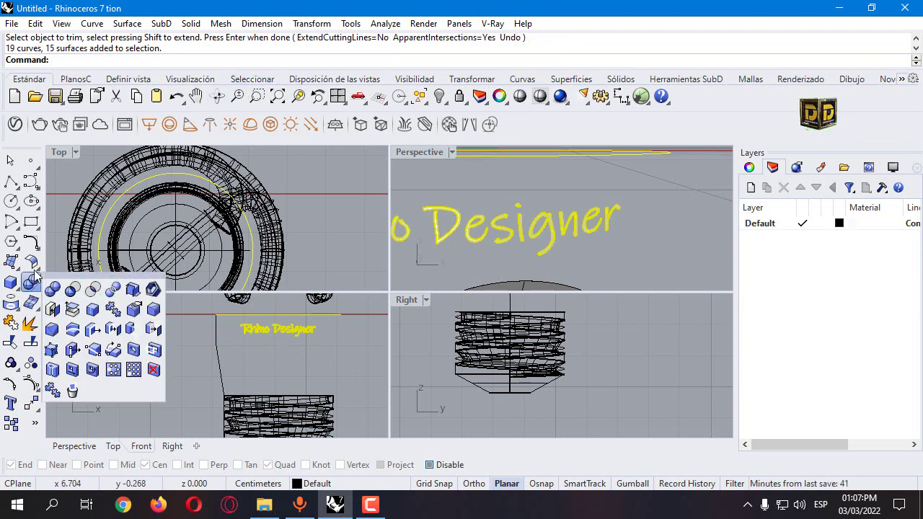
pyautogui.click(34, 263)
pyautogui.click(72, 290)
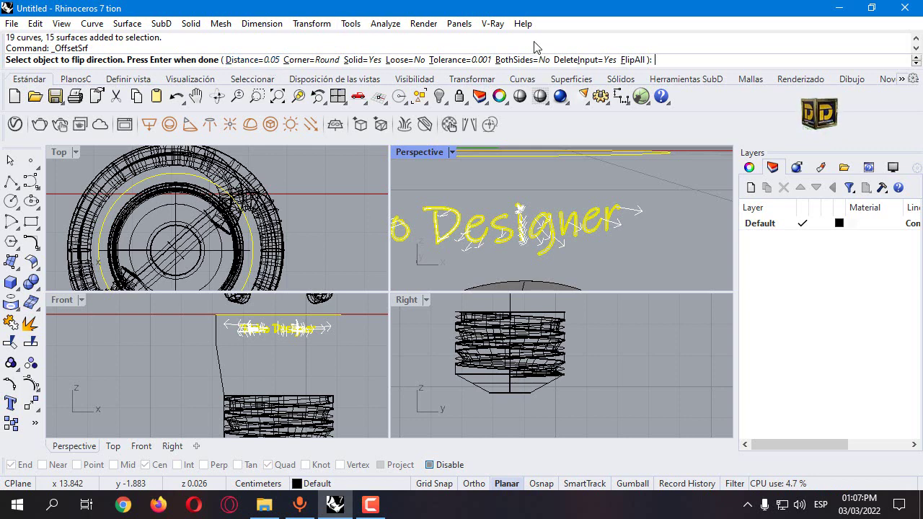
pyautogui.press('Return')
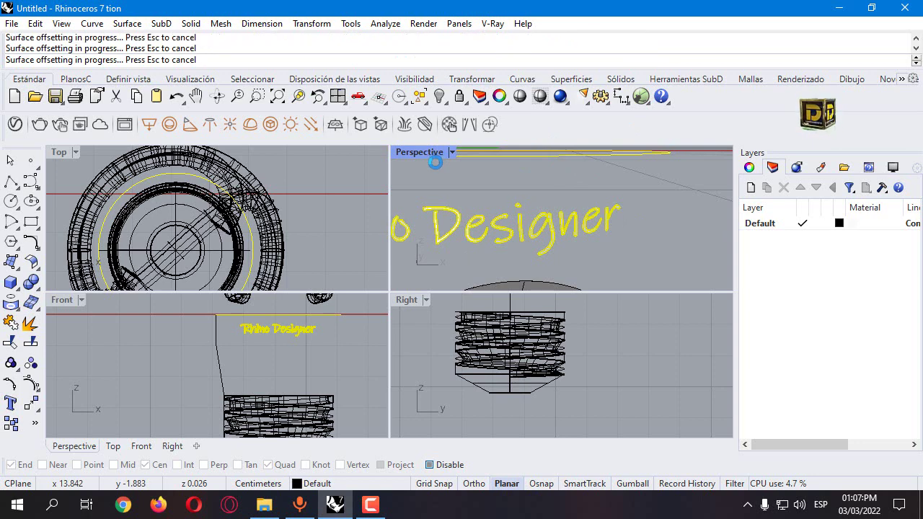
# - Show the hidden body parts again and display the bulb in a maximized Perspective view in Rendered mode
pyautogui.rightClick(439, 96)
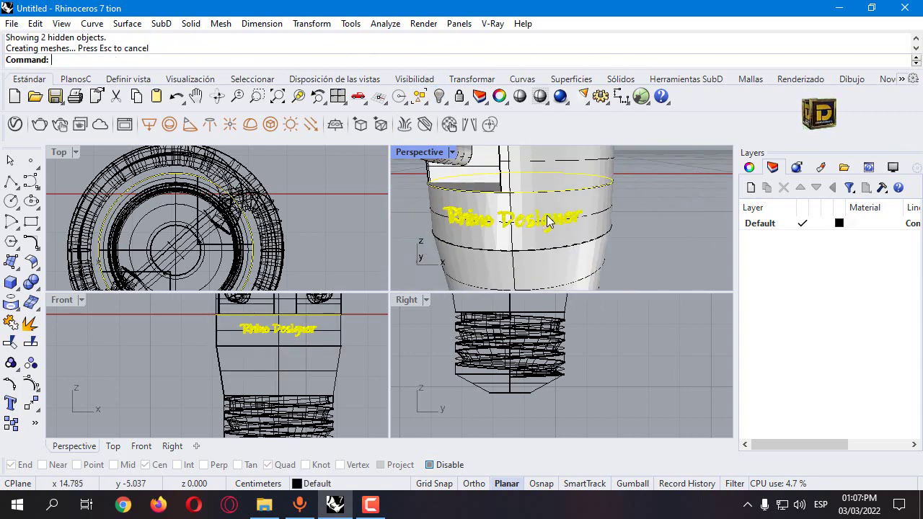
pyautogui.doubleClick(413, 150)
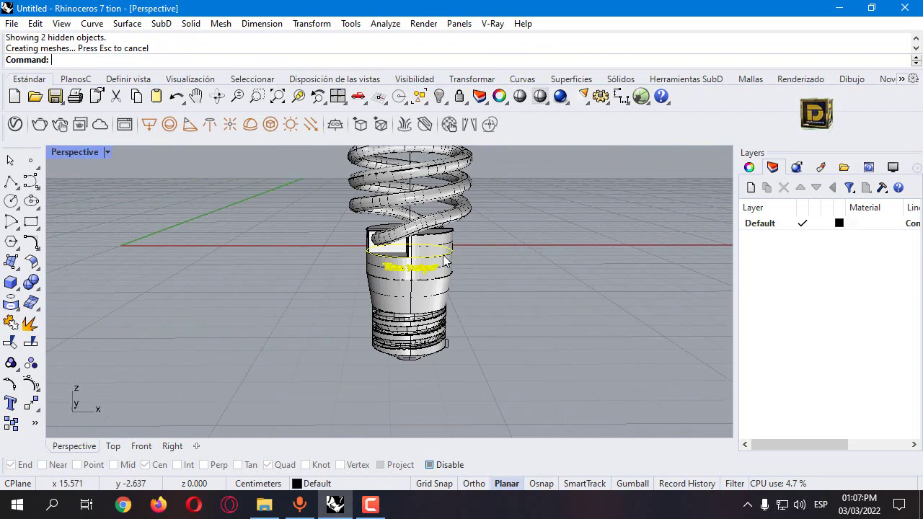
pyautogui.click(106, 153)
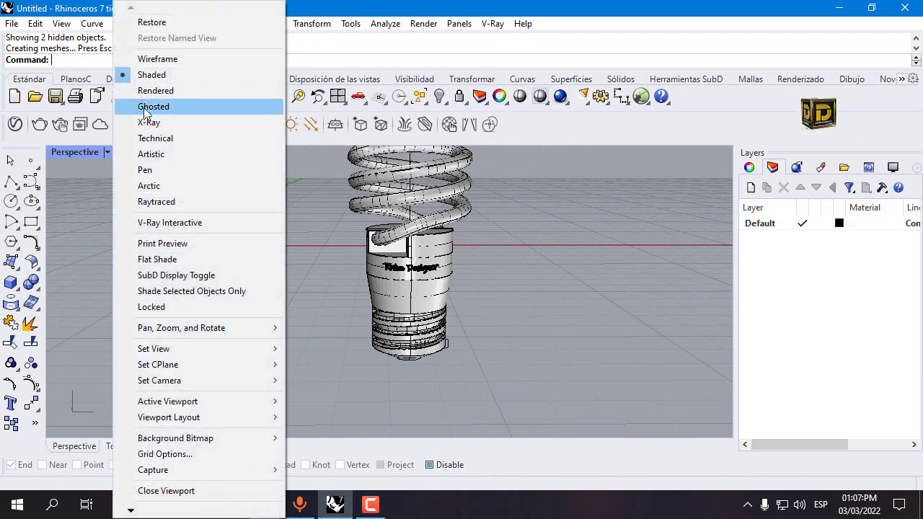
pyautogui.click(147, 170)
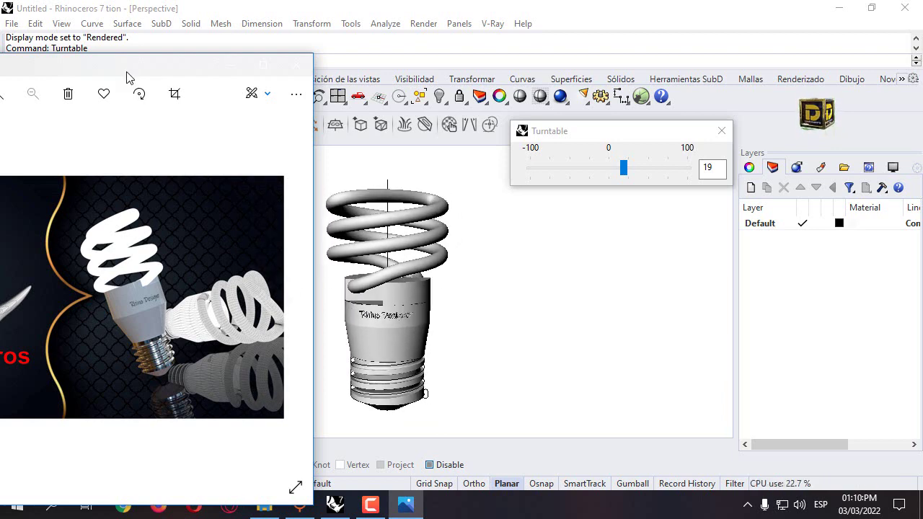
# - Place the Photos window with foco.303.jpg beside the rotating bulb model to compare them
pyautogui.moveTo(136, 75); pyautogui.dragTo(746, 59)
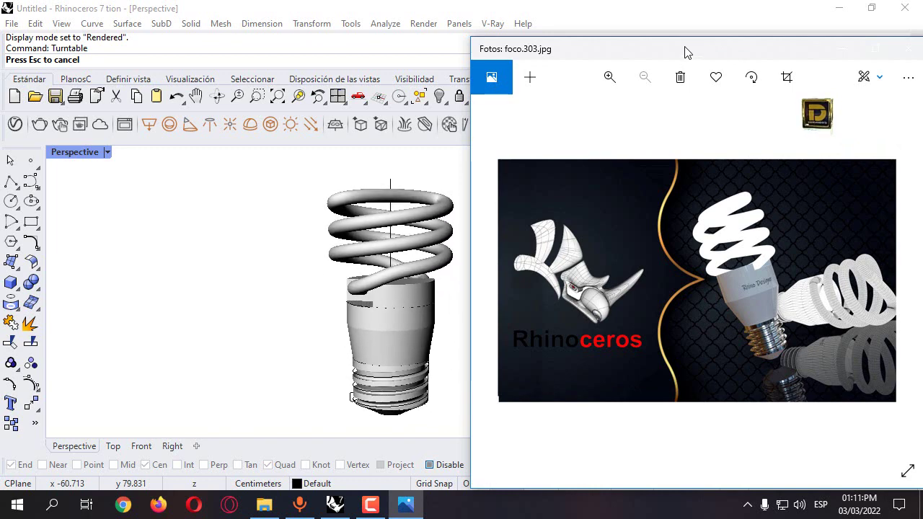
pyautogui.moveTo(685, 53); pyautogui.dragTo(673, 54)
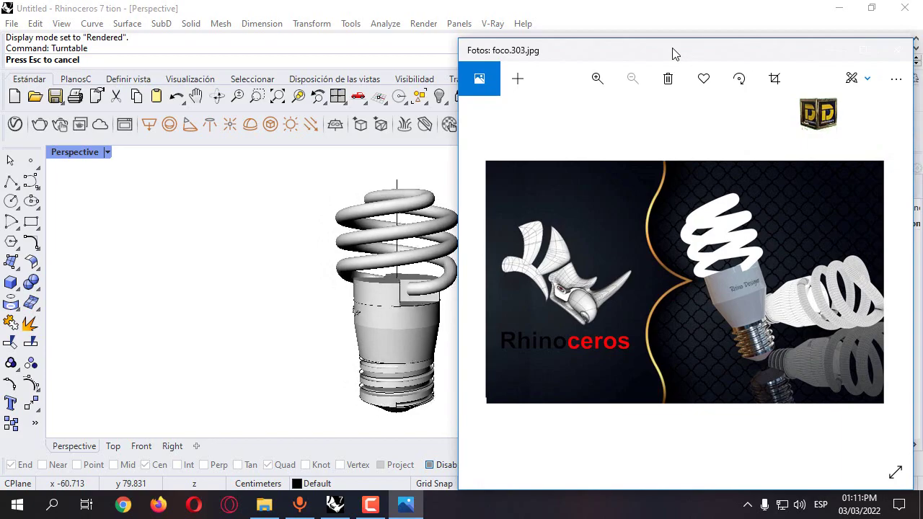